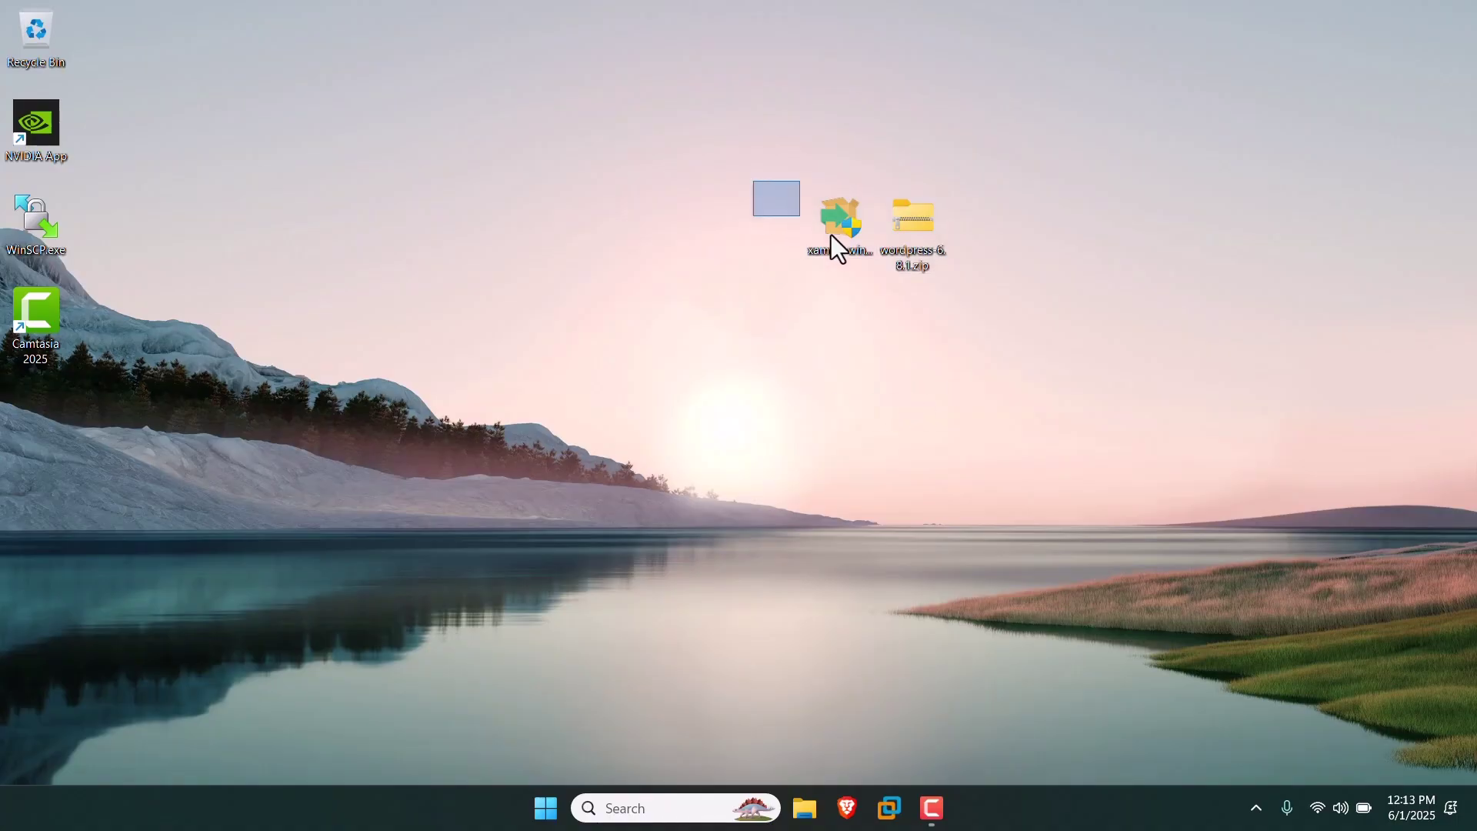
# Select the downloaded XAMPP installer and WordPress zip together on the desktop.
pyautogui.moveTo(831, 234); pyautogui.dragTo(865, 260)
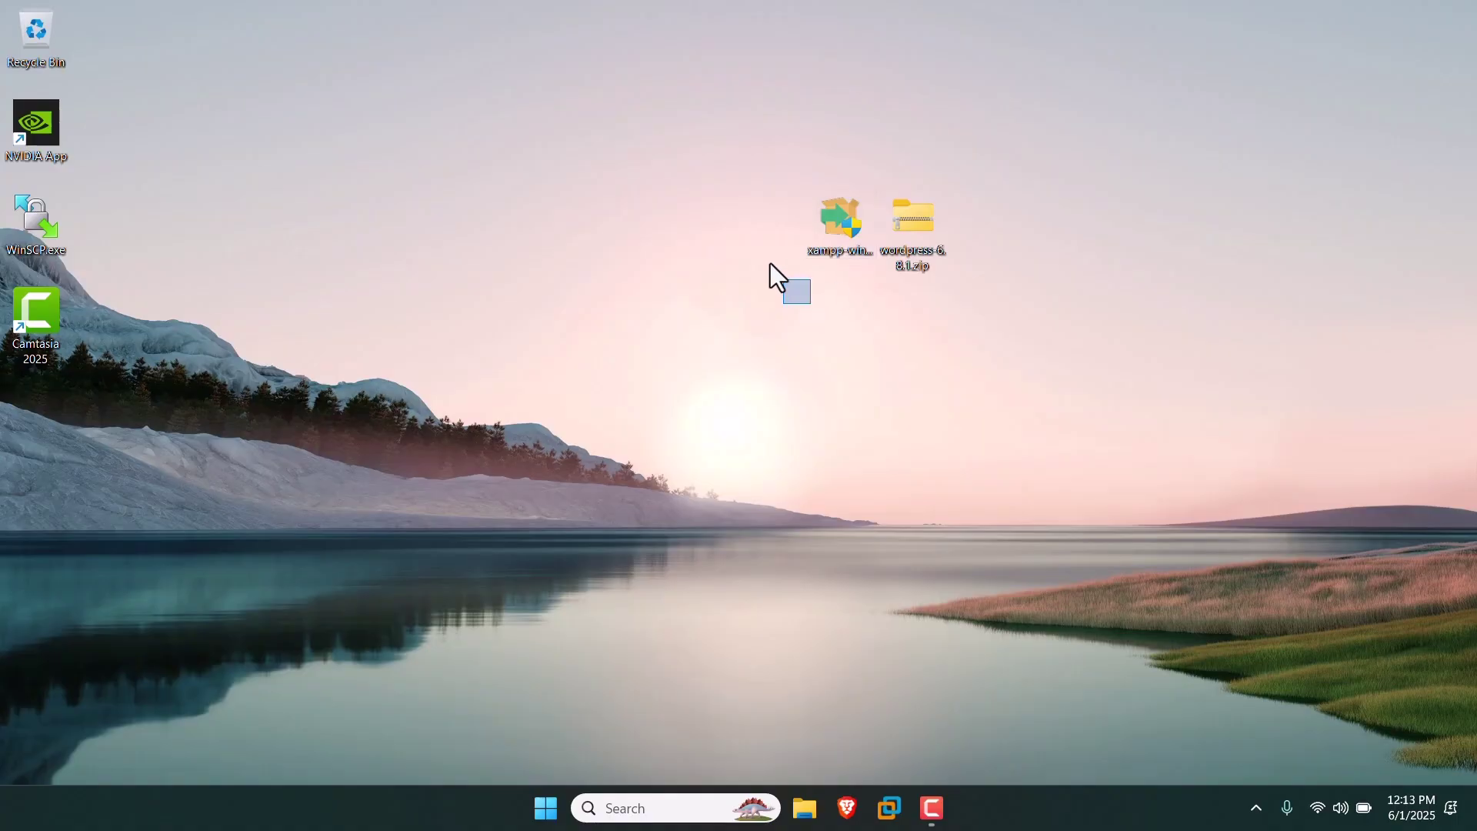
pyautogui.moveTo(769, 263); pyautogui.dragTo(880, 188)
pyautogui.moveTo(923, 306); pyautogui.dragTo(899, 201)
pyautogui.moveTo(716, 148); pyautogui.dragTo(1044, 349)
# Search 'xampp' in Brave and start the 64-bit XAMPP 8.2.12 download, cancelling the duplicate prompt.
pyautogui.click(845, 825)
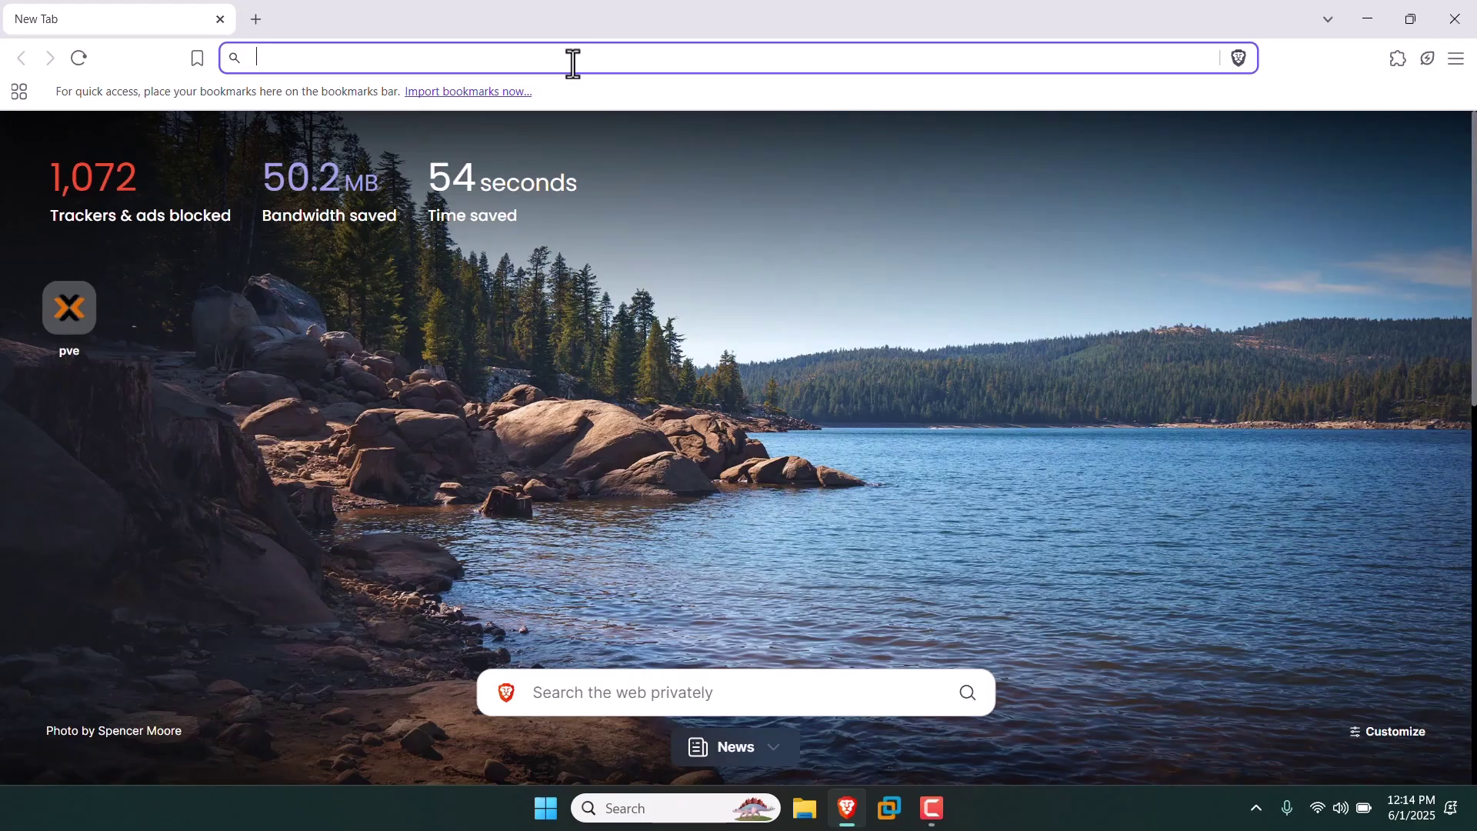
pyautogui.write('xampp')
pyautogui.press('Return')
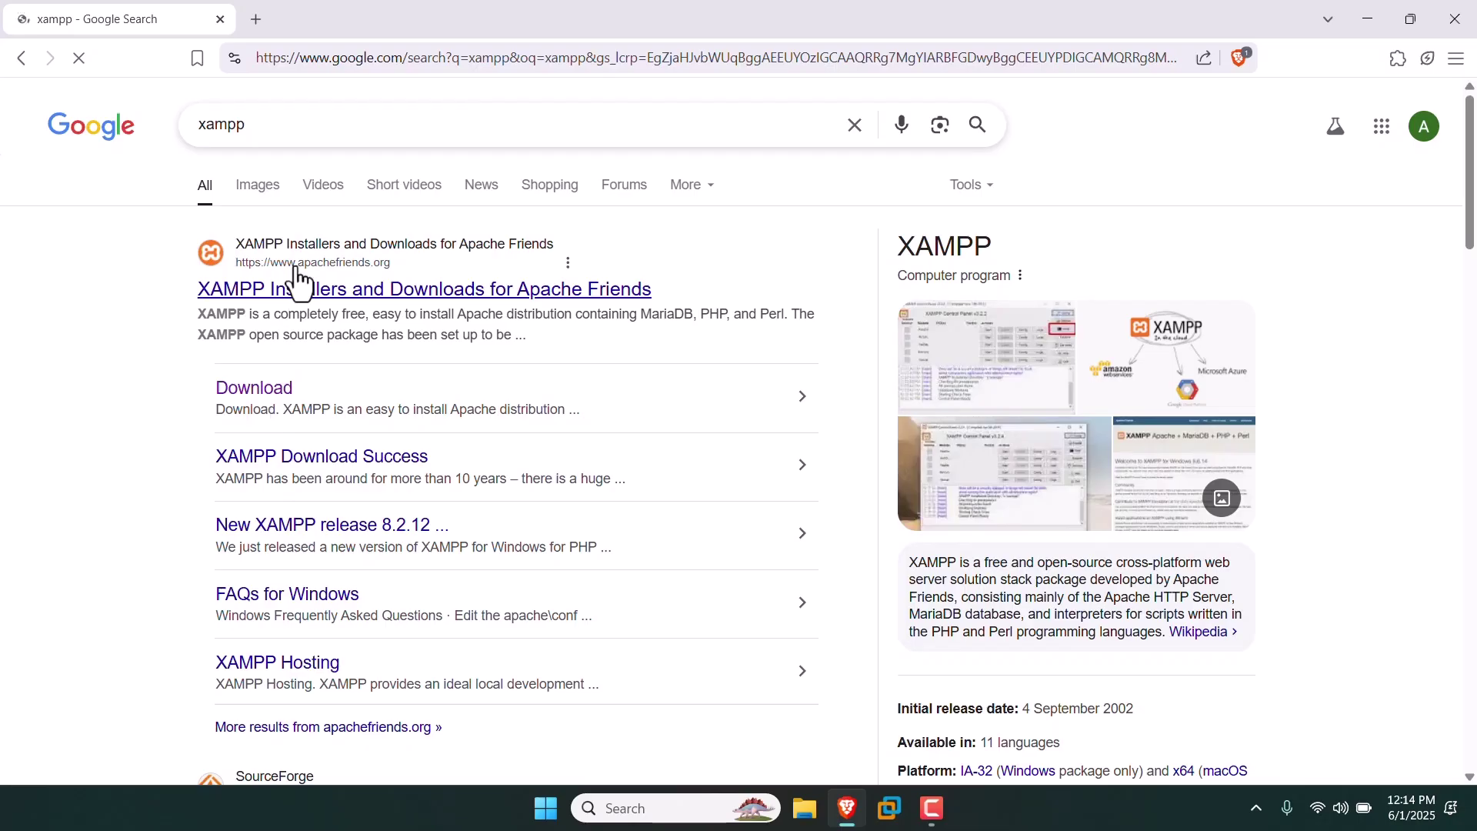
pyautogui.click(283, 394)
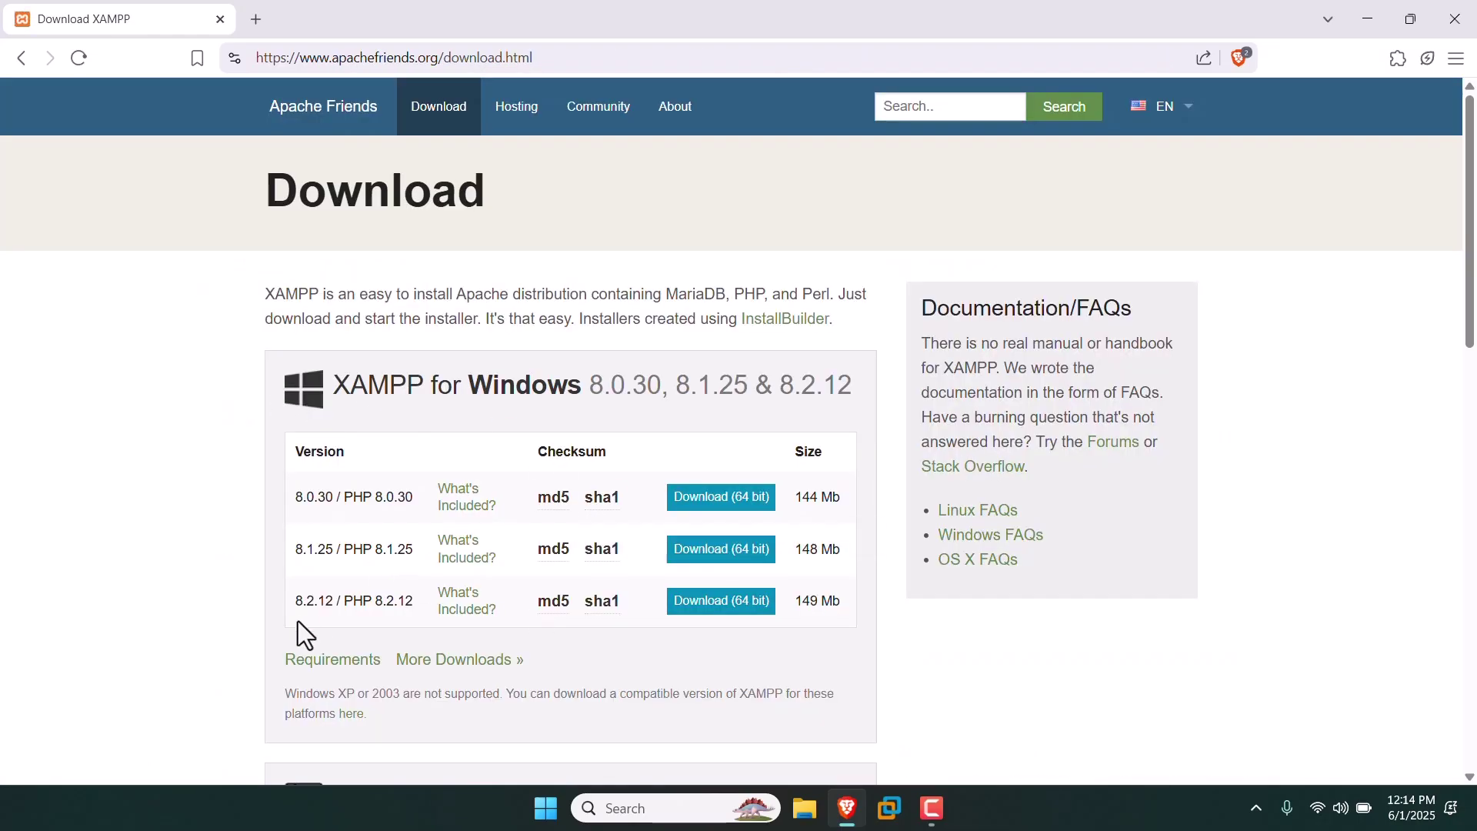
pyautogui.click(722, 601)
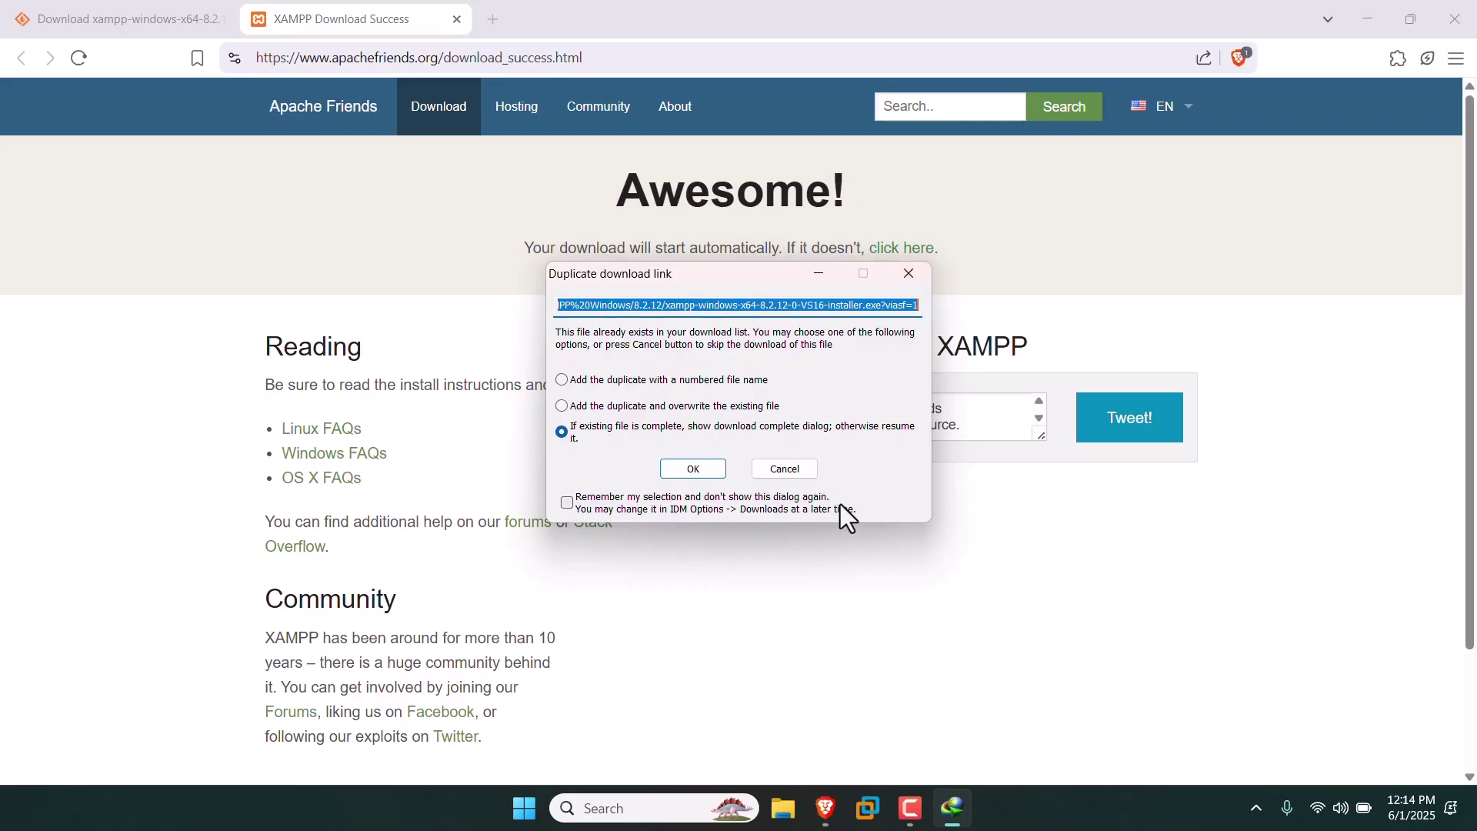
pyautogui.click(803, 471)
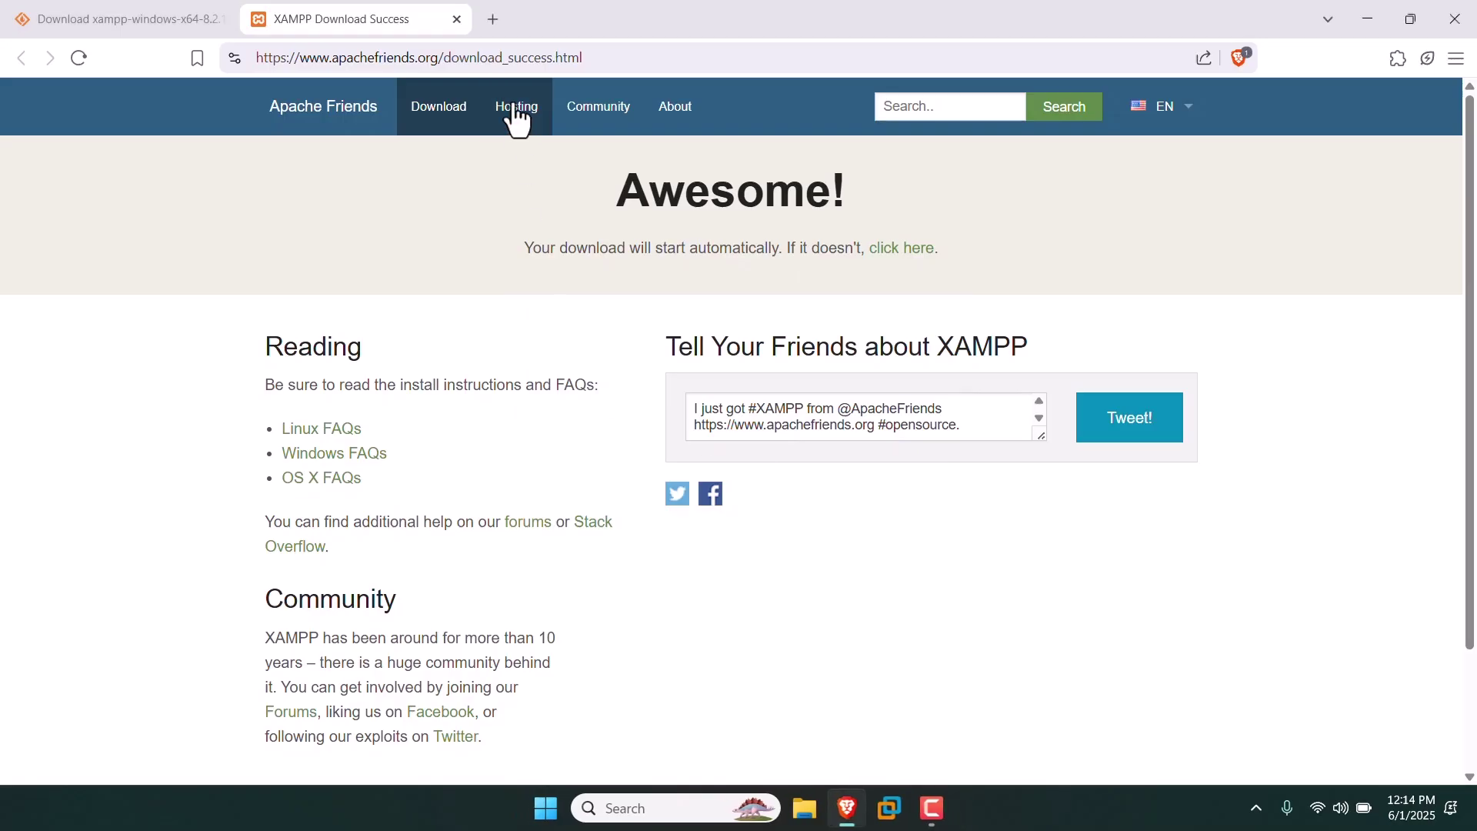
# Search 'wordpress download' in a new tab and open the wordpress.org download page.
pyautogui.click(495, 19)
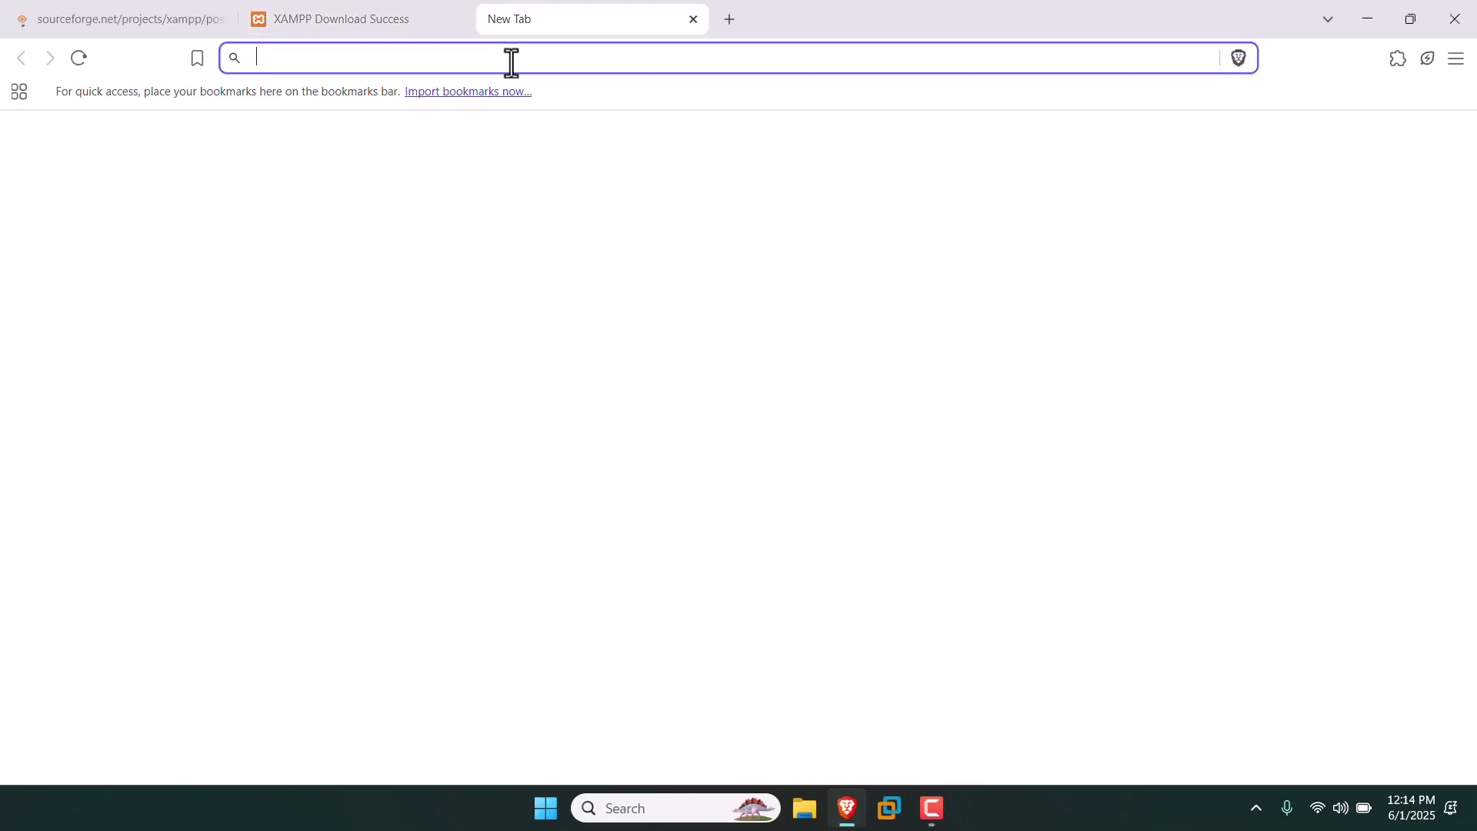
pyautogui.write('wor')
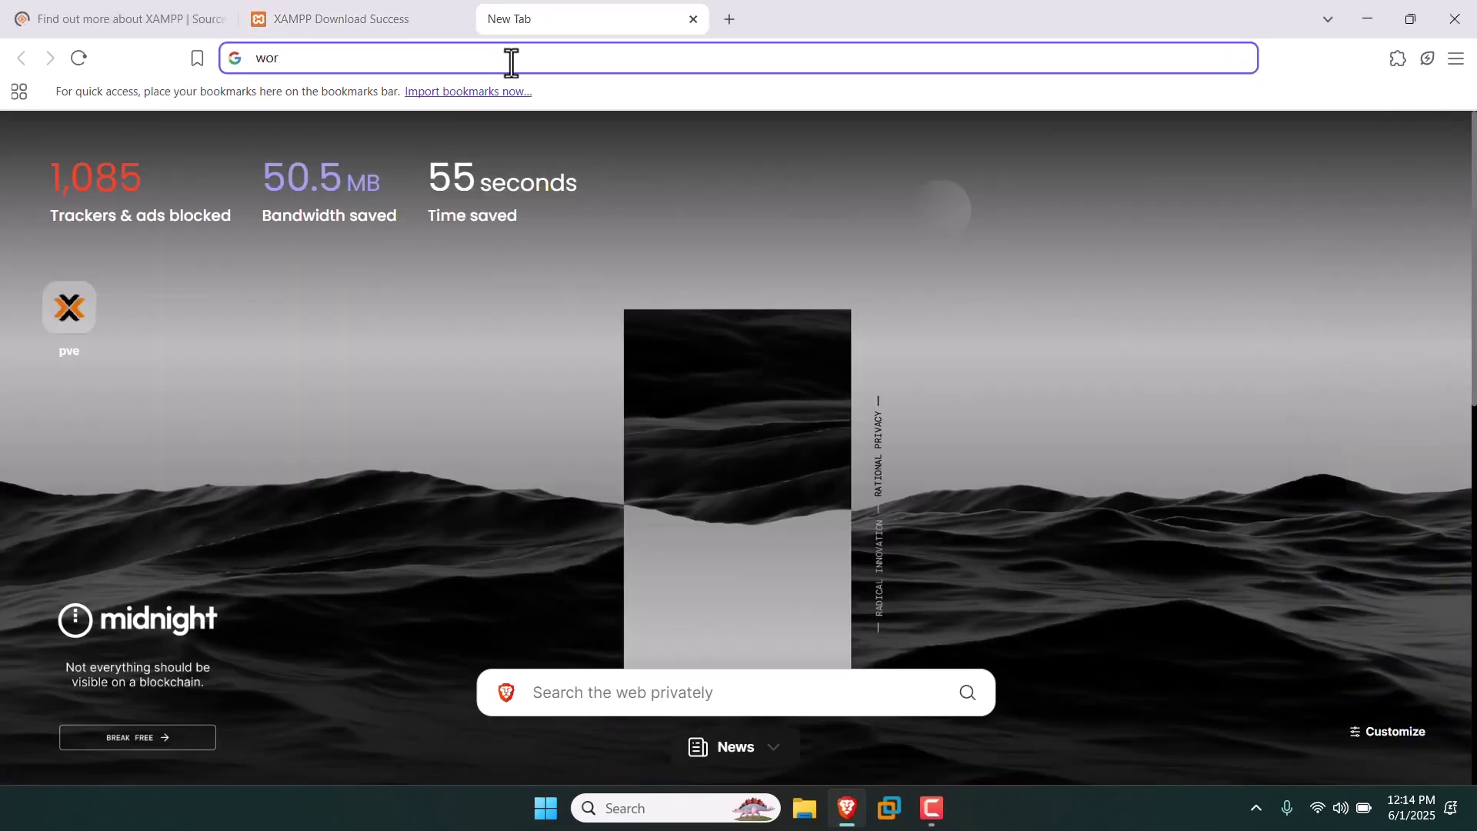
pyautogui.write('dpress downloadd')
pyautogui.press('BackSpace')
pyautogui.press('Return')
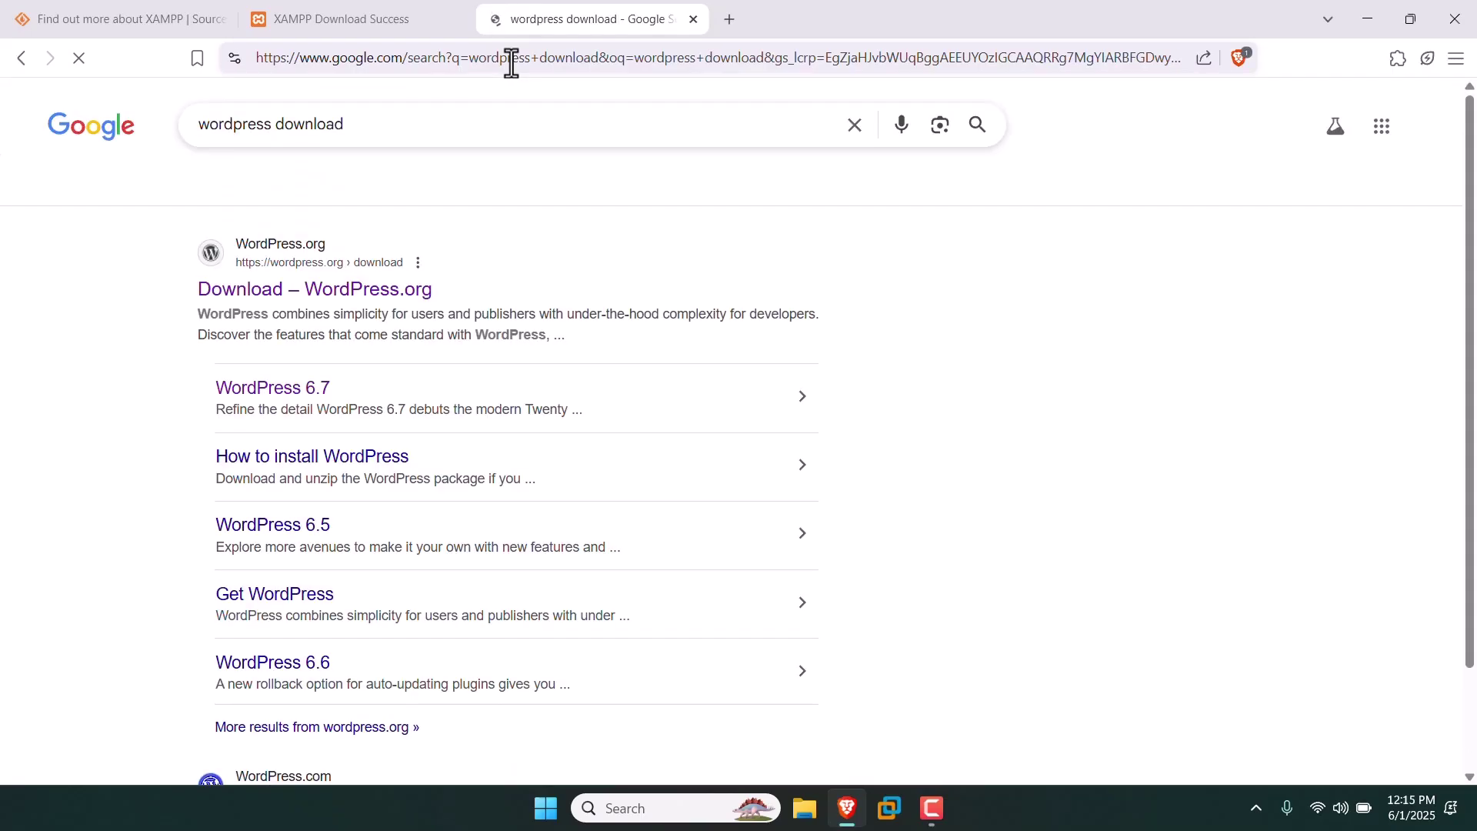
pyautogui.click(372, 293)
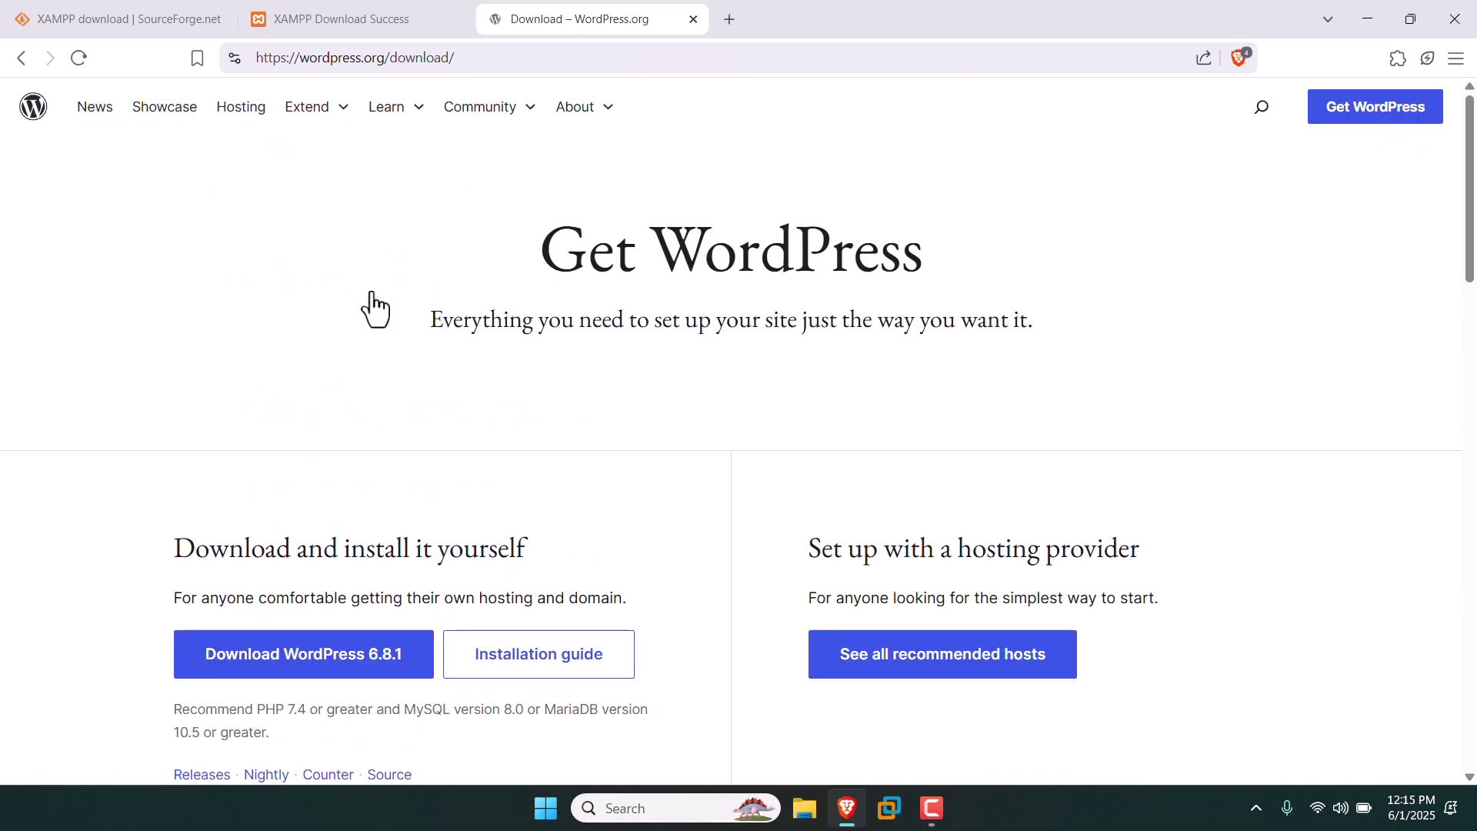
# Download WordPress 6.8.1, cancel the duplicate prompt, and close Brave with all tabs.
pyautogui.scroll(-4, 372, 308)
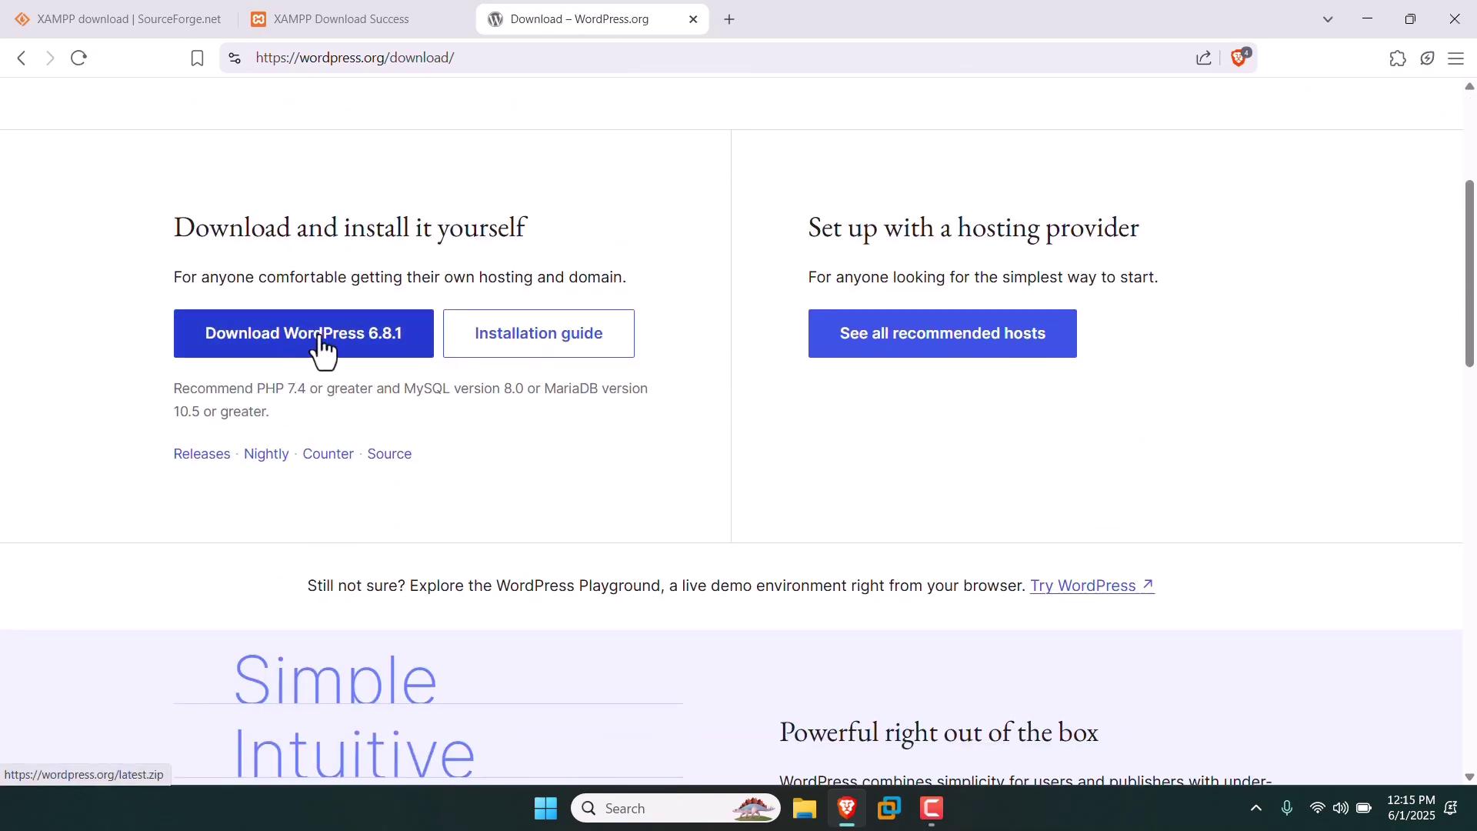
pyautogui.click(243, 350)
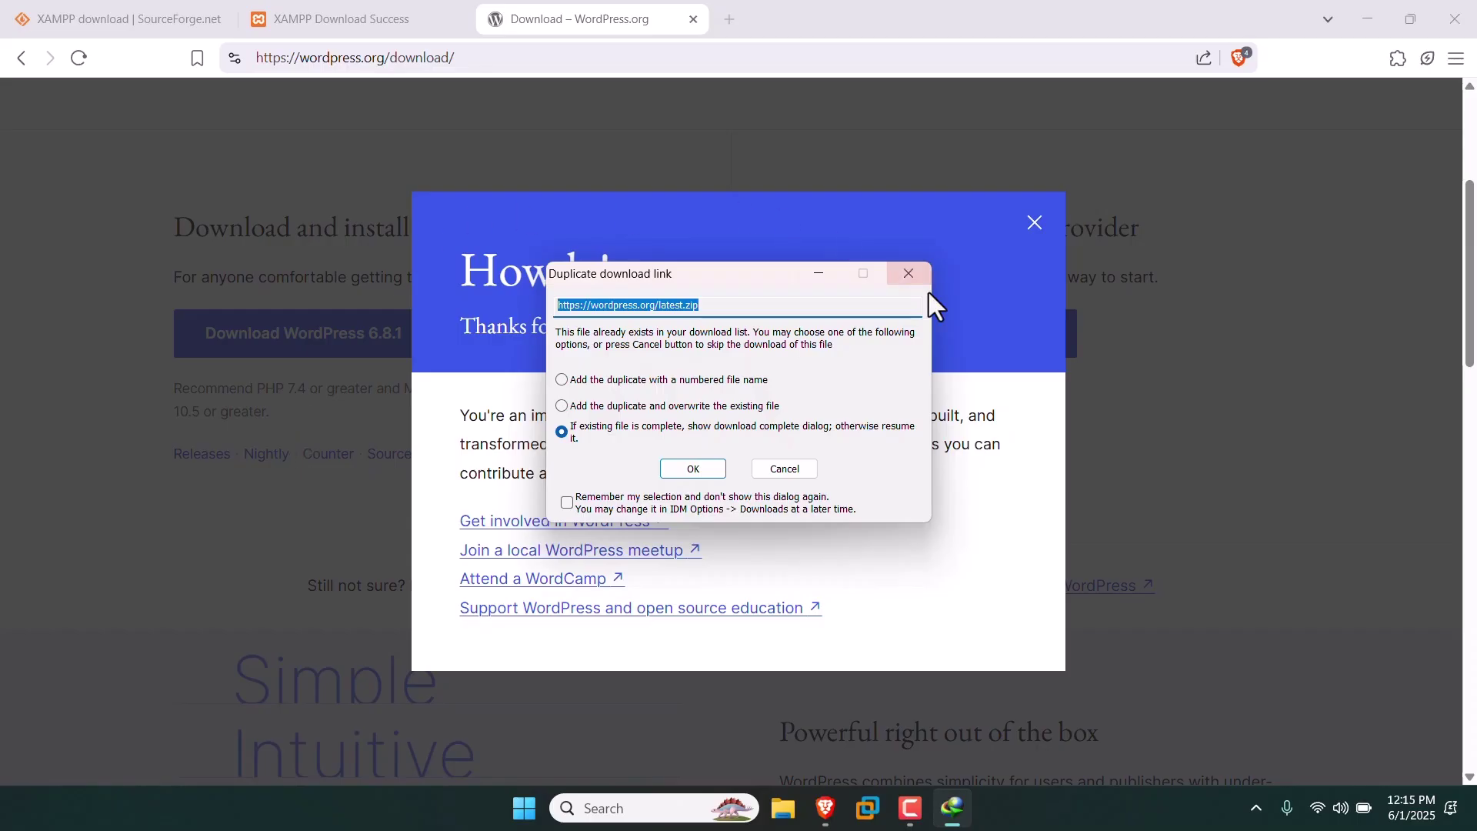
pyautogui.click(783, 478)
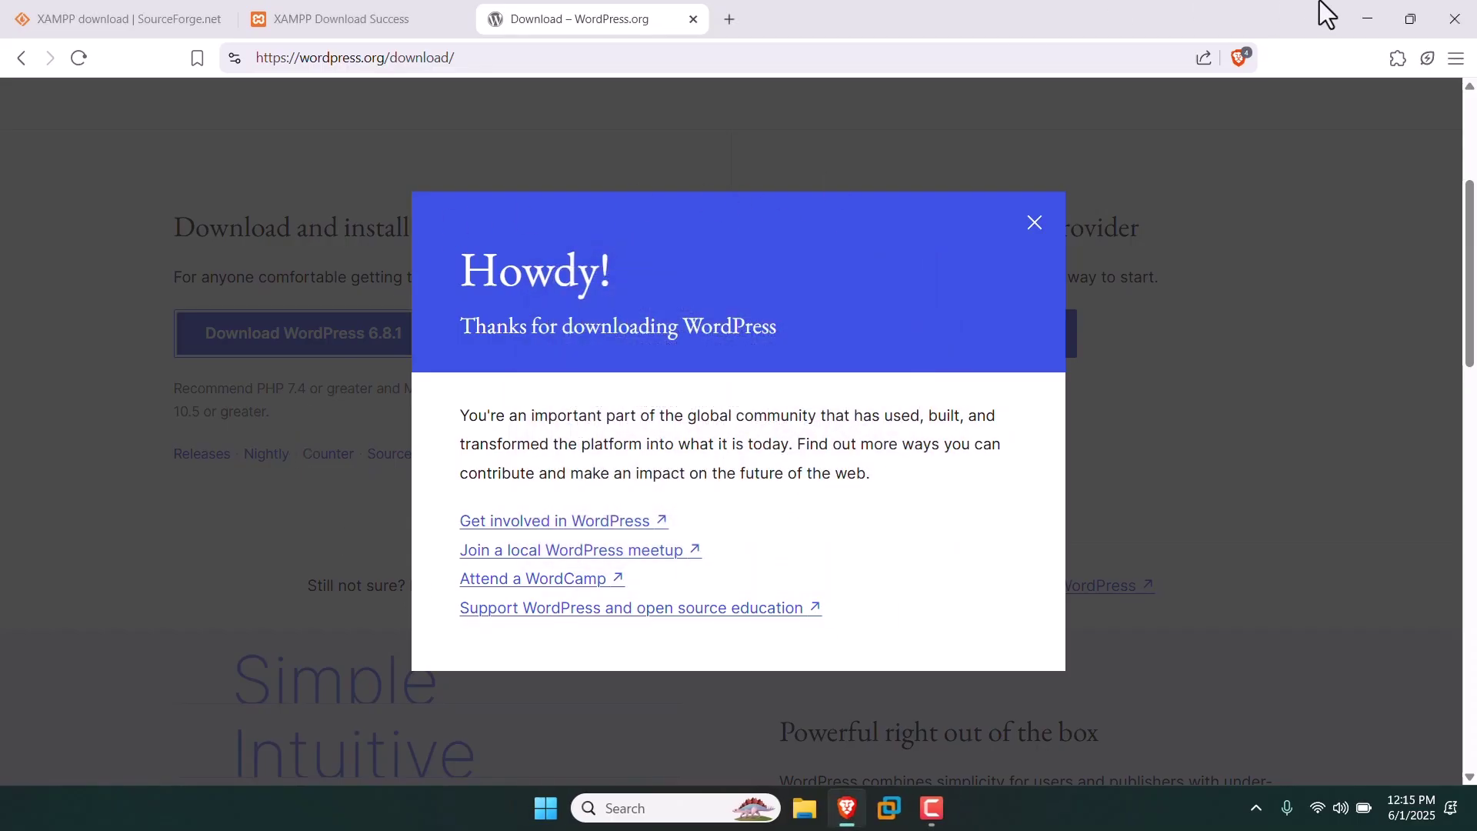
pyautogui.click(1455, 18)
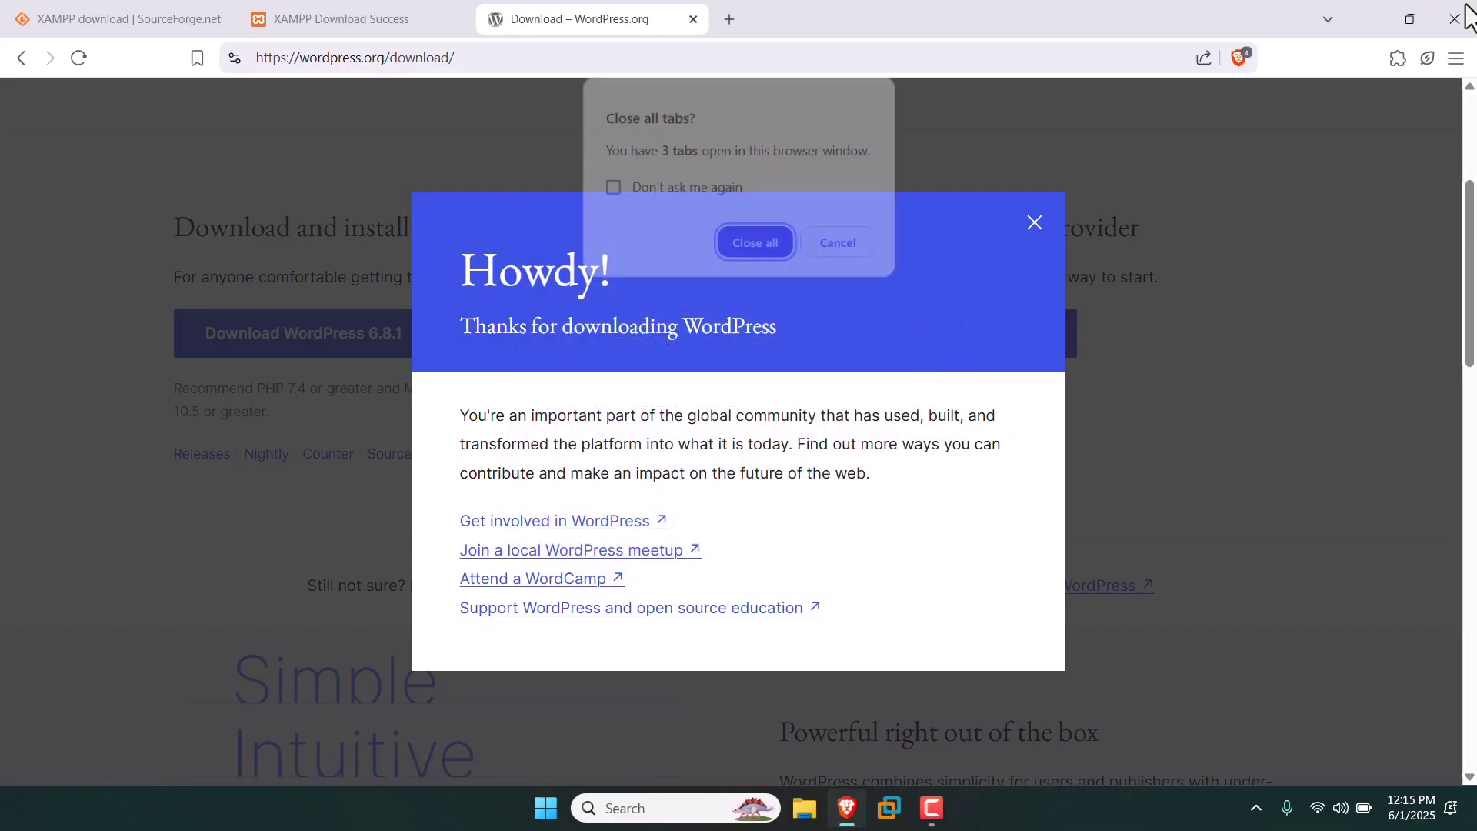
pyautogui.click(763, 245)
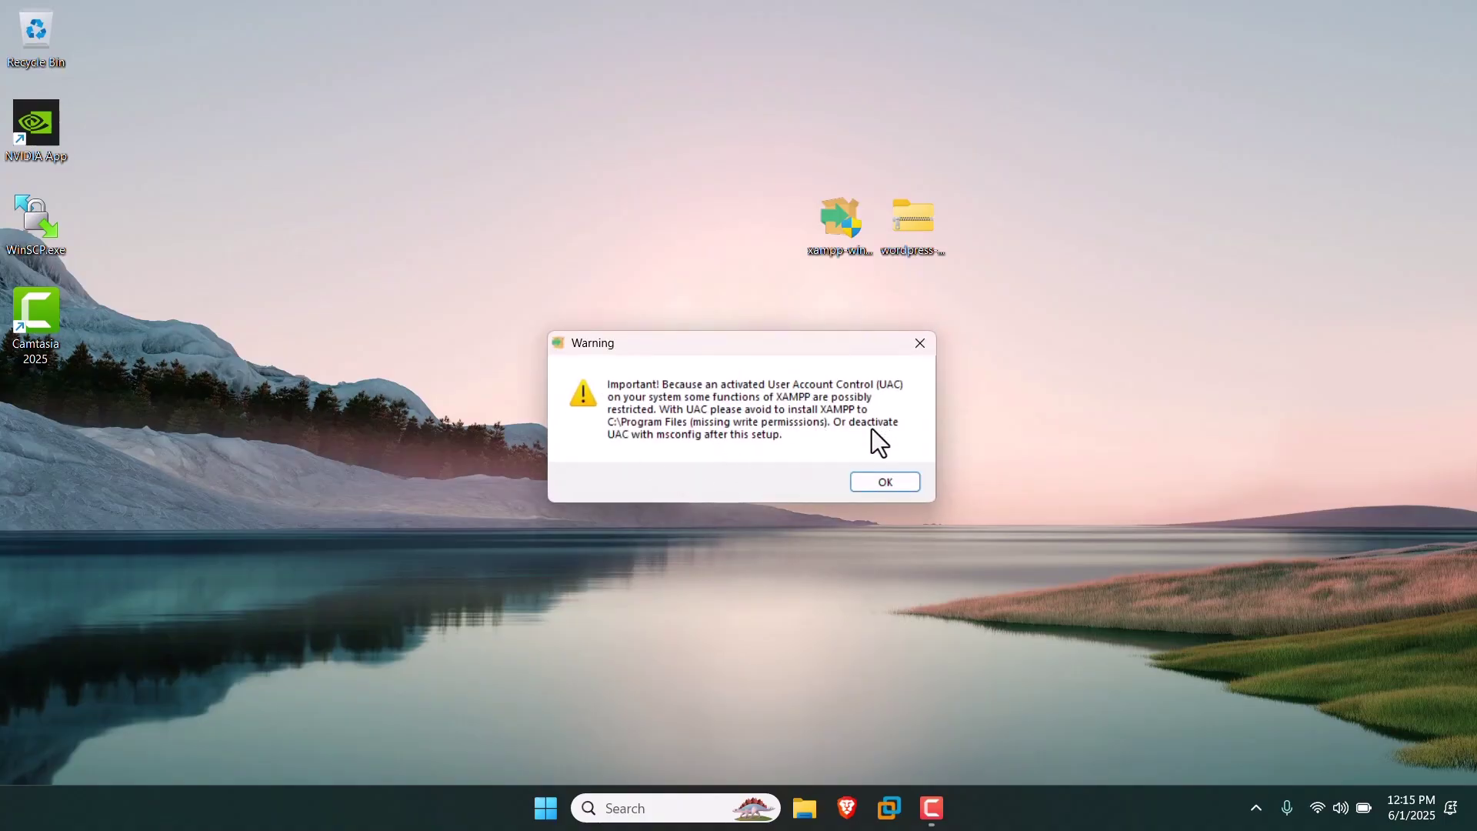
# Go past the warning, Welcome and Select Components pages to C:\xampp, then abort XAMPP setup.
pyautogui.click(883, 482)
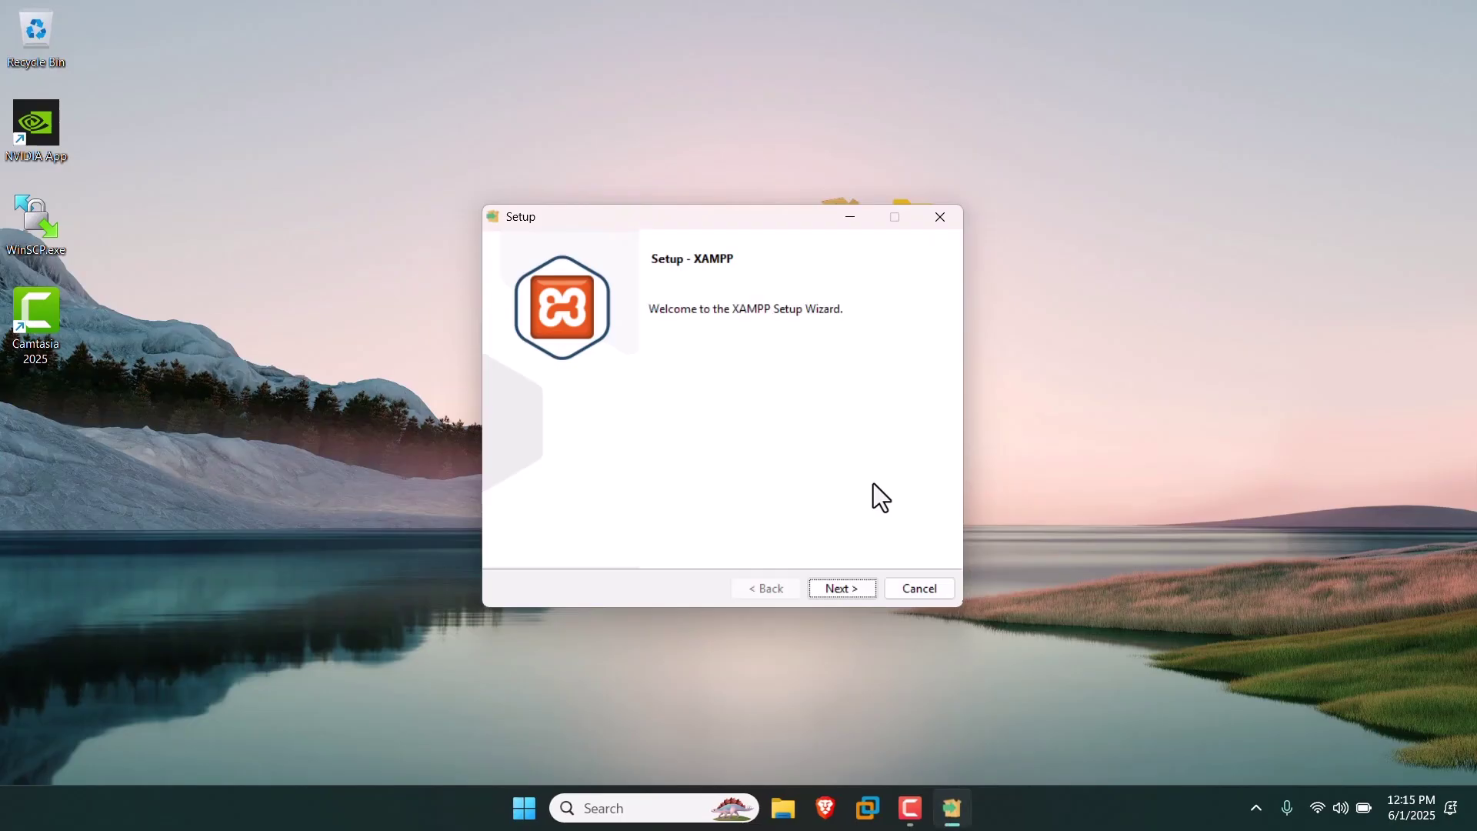
pyautogui.click(834, 586)
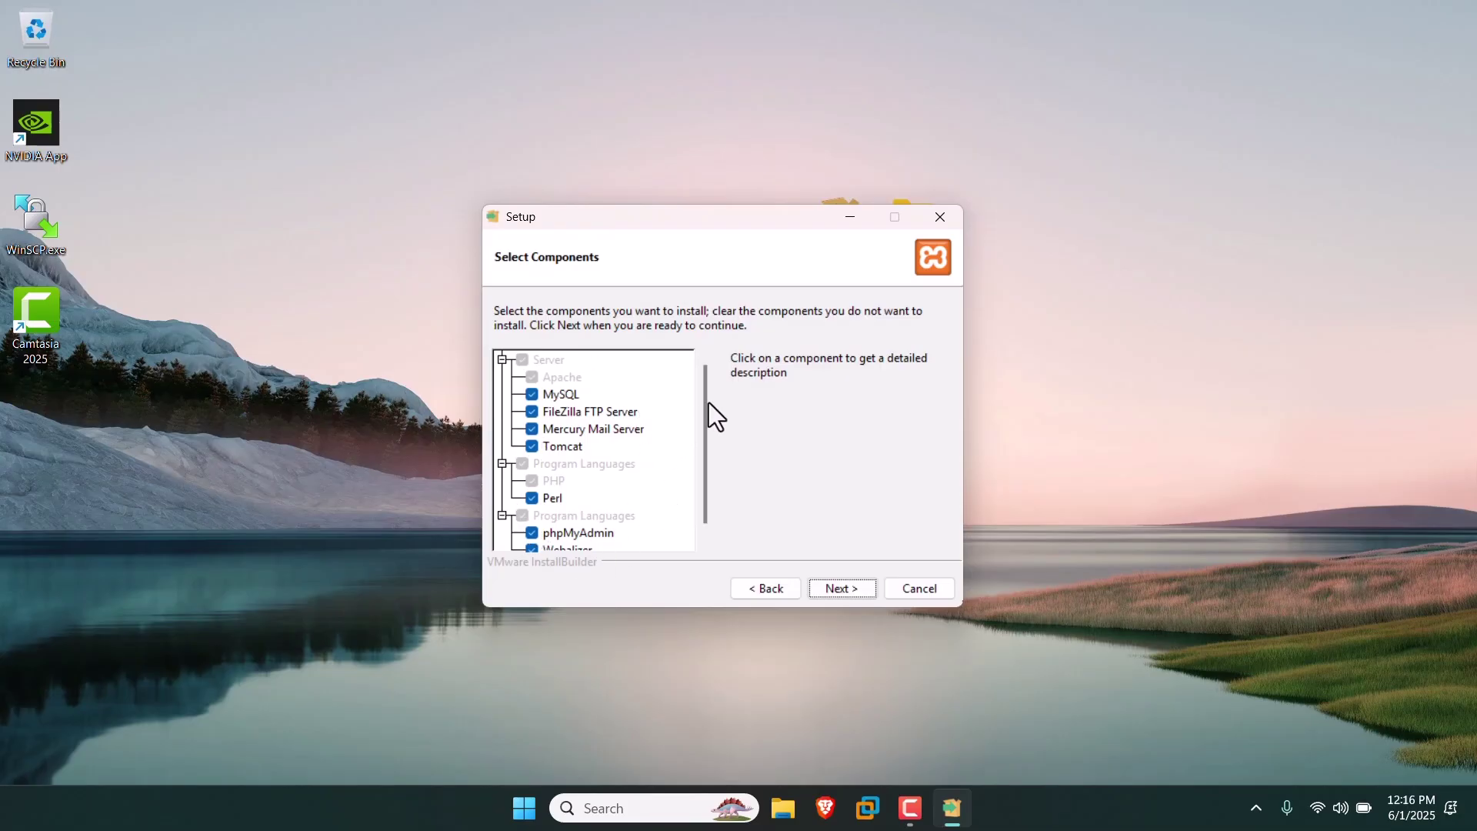
pyautogui.moveTo(706, 406); pyautogui.dragTo(706, 465)
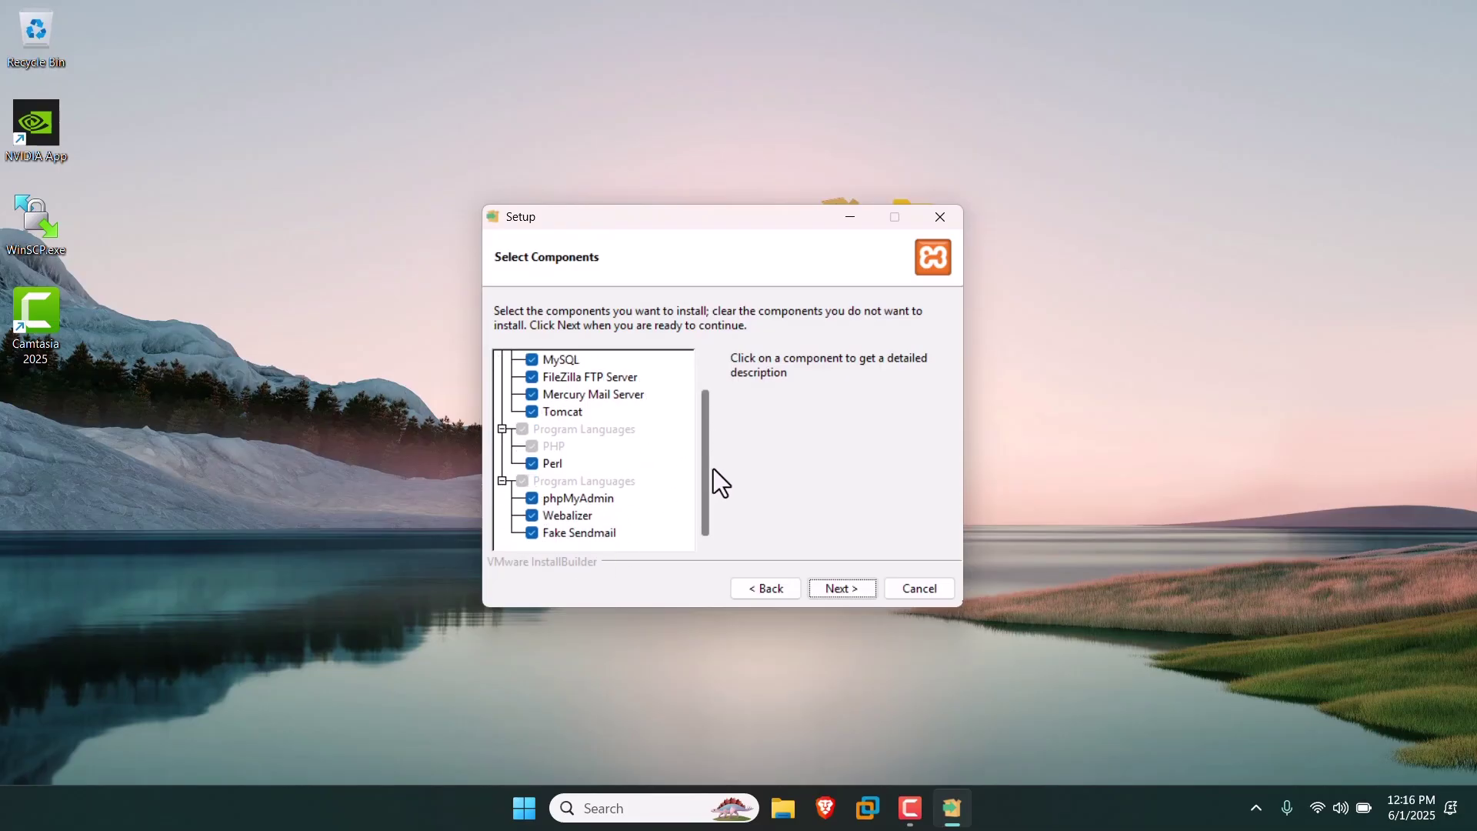
pyautogui.click(821, 589)
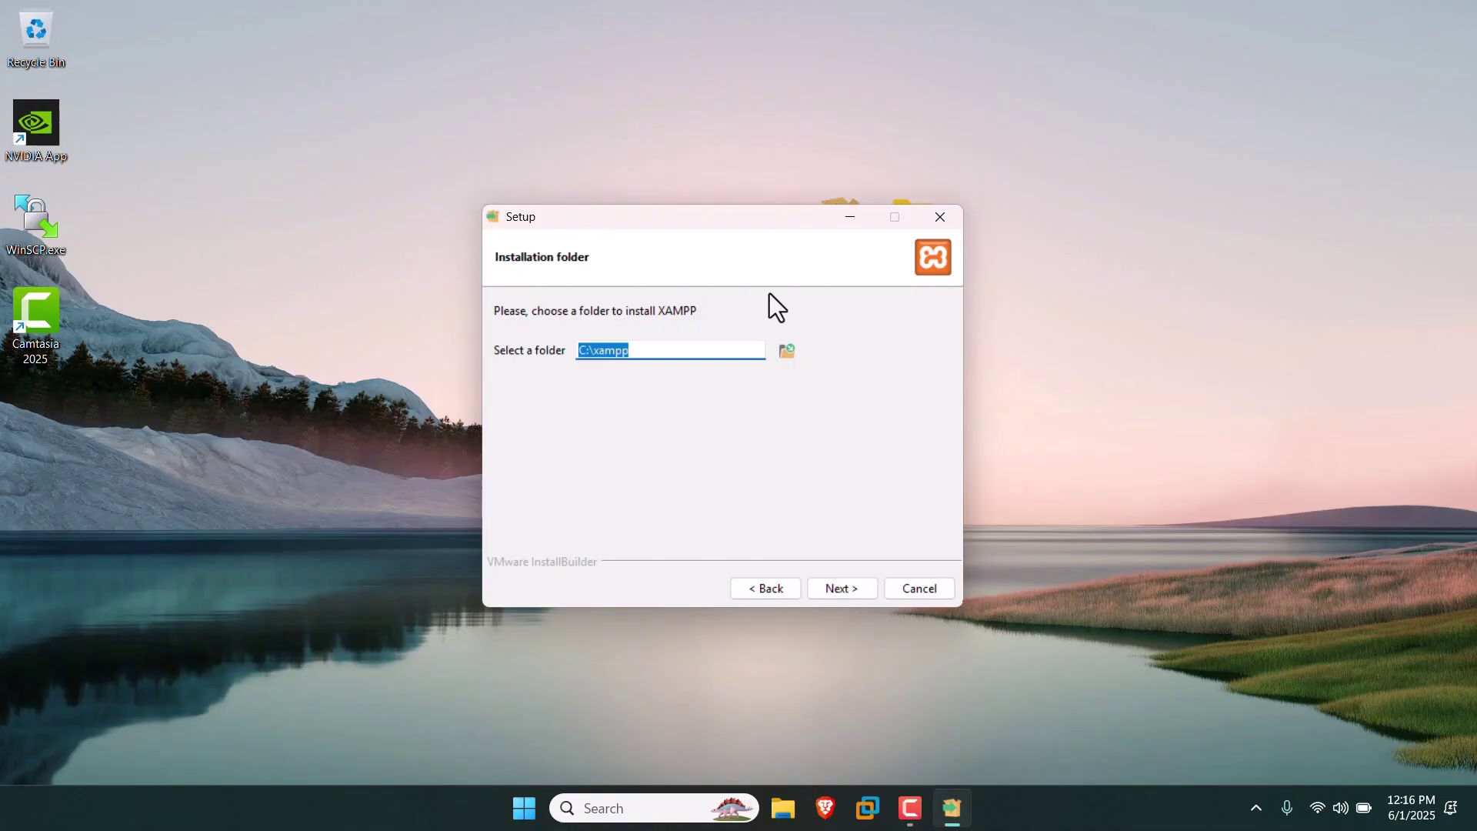
pyautogui.click(910, 588)
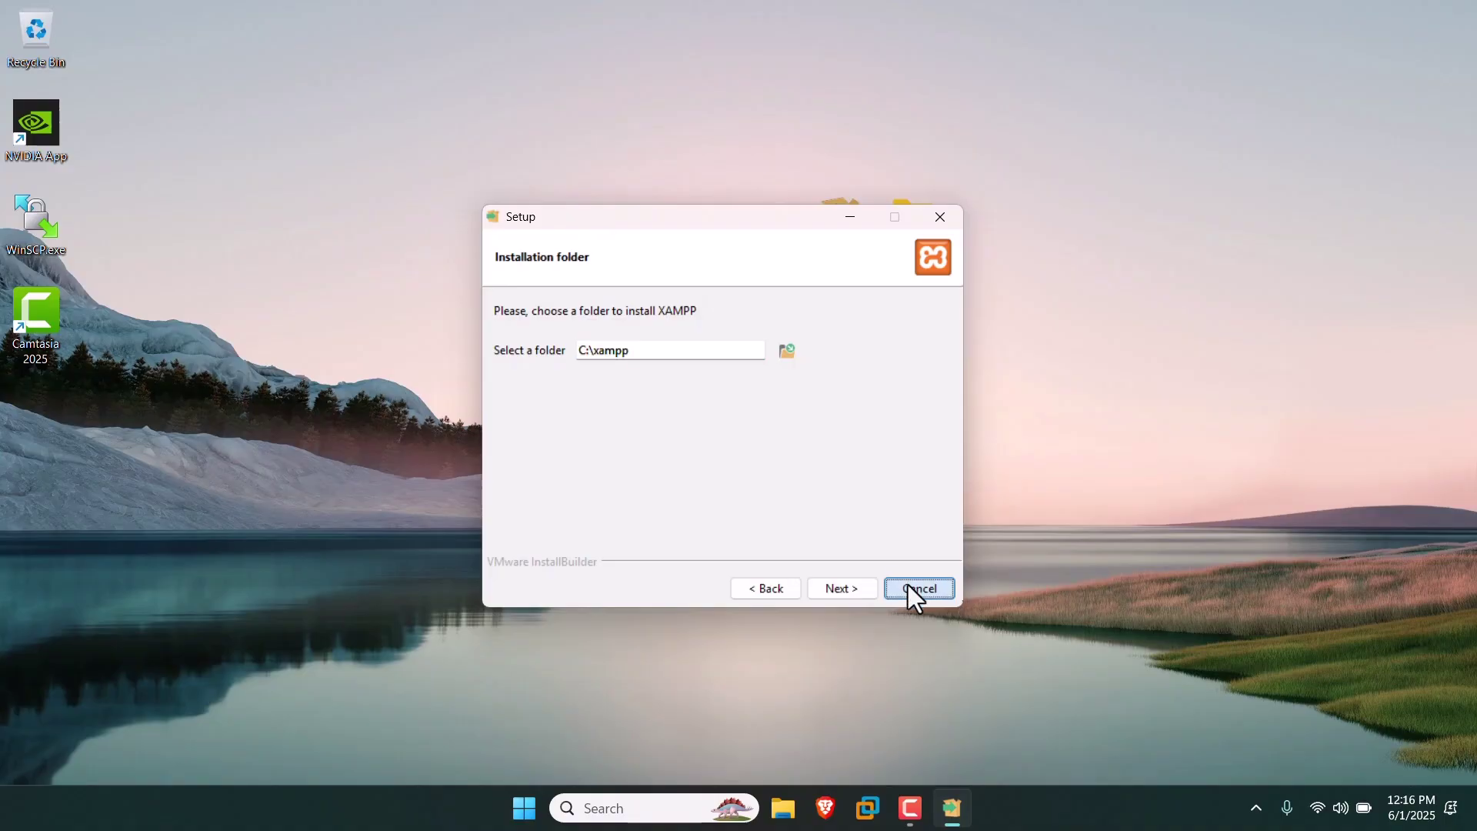
pyautogui.click(770, 467)
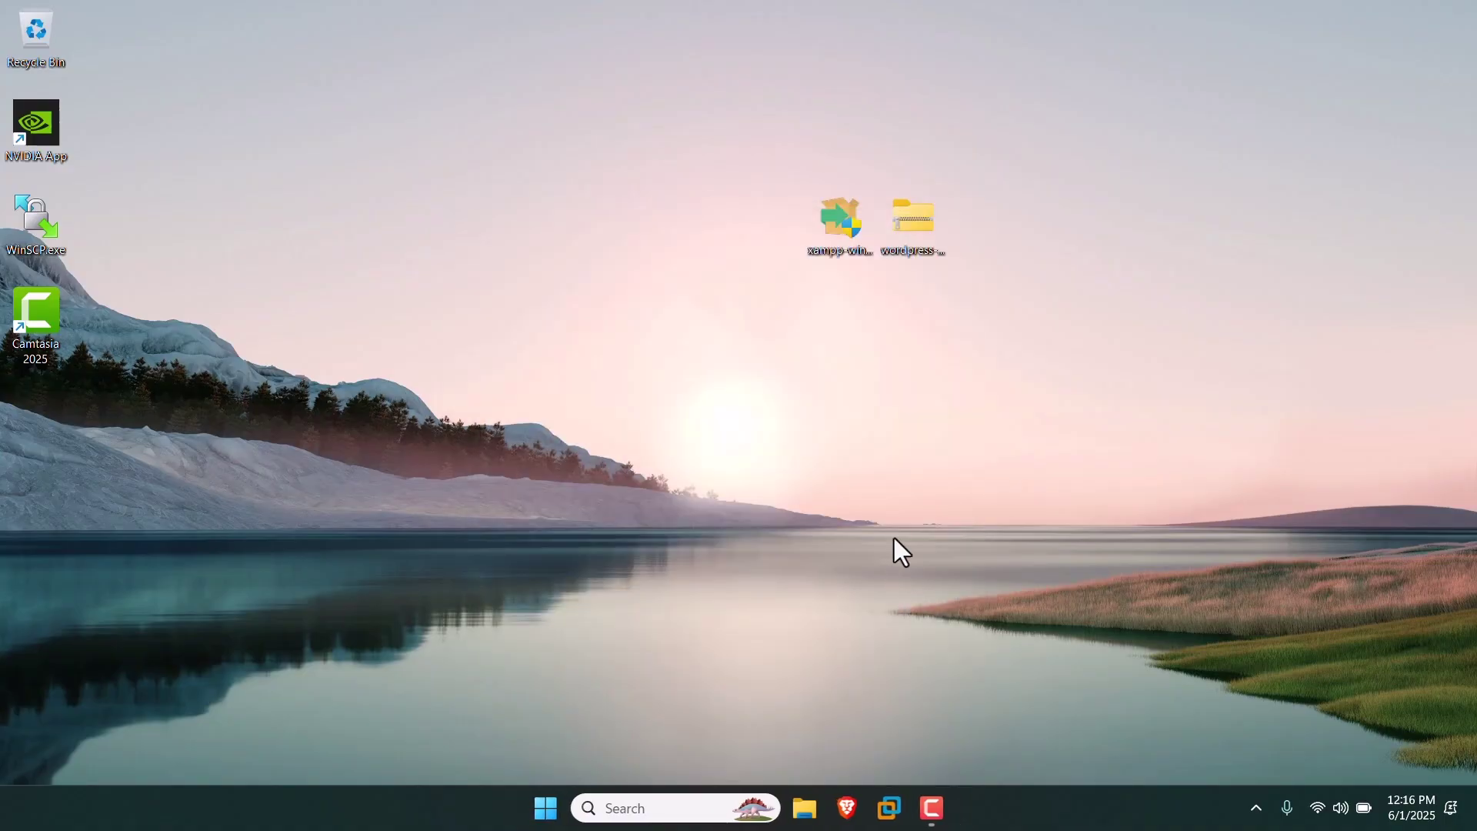
# Extract wordpress-6.8.1.zip into a wordpress-6.8.1 folder with WinRAR and move it to the desktop's top centre.
pyautogui.click(912, 244)
pyautogui.rightClick(912, 245)
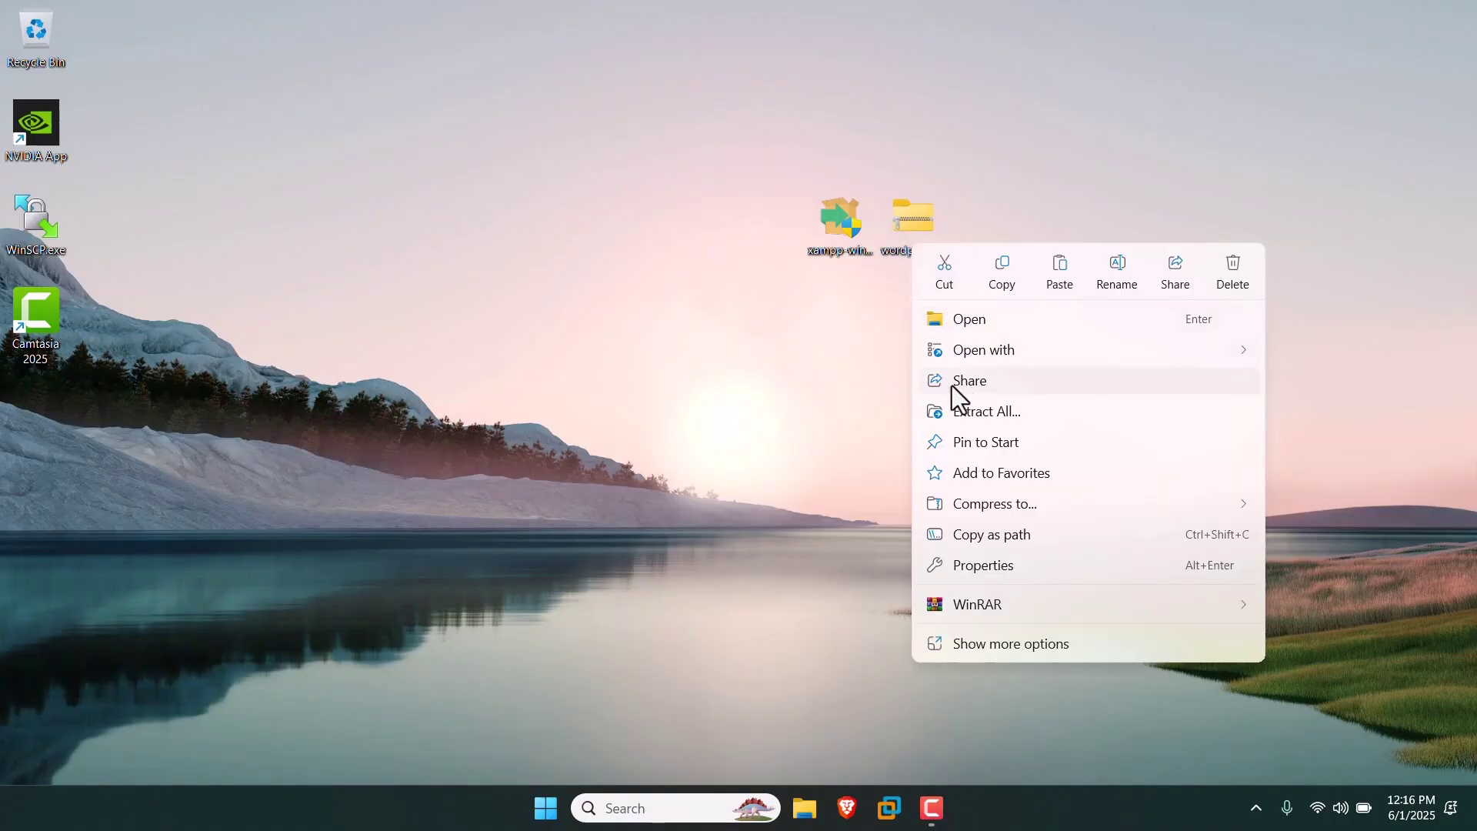
pyautogui.moveTo(969, 596)
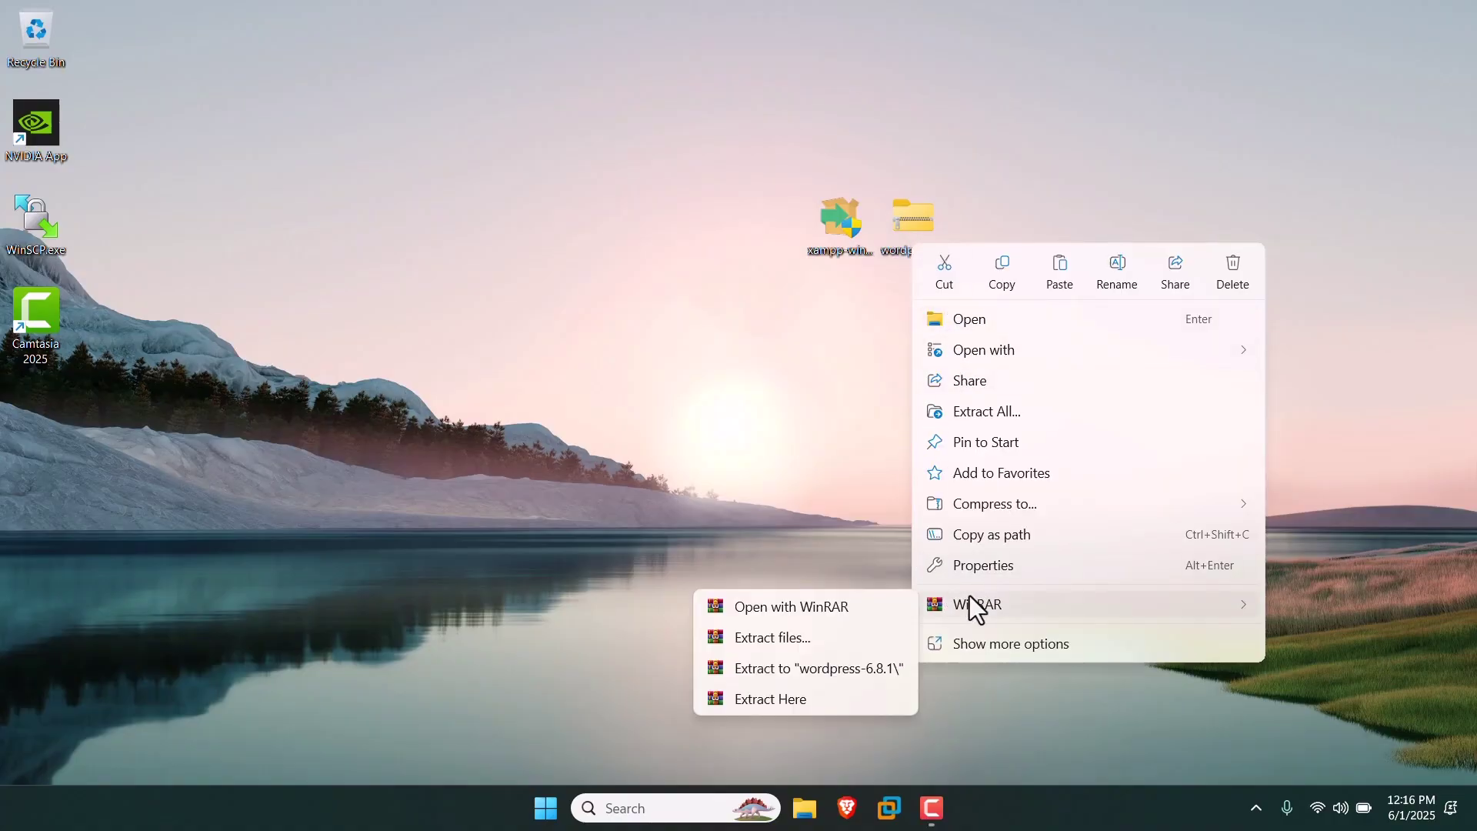
pyautogui.click(873, 632)
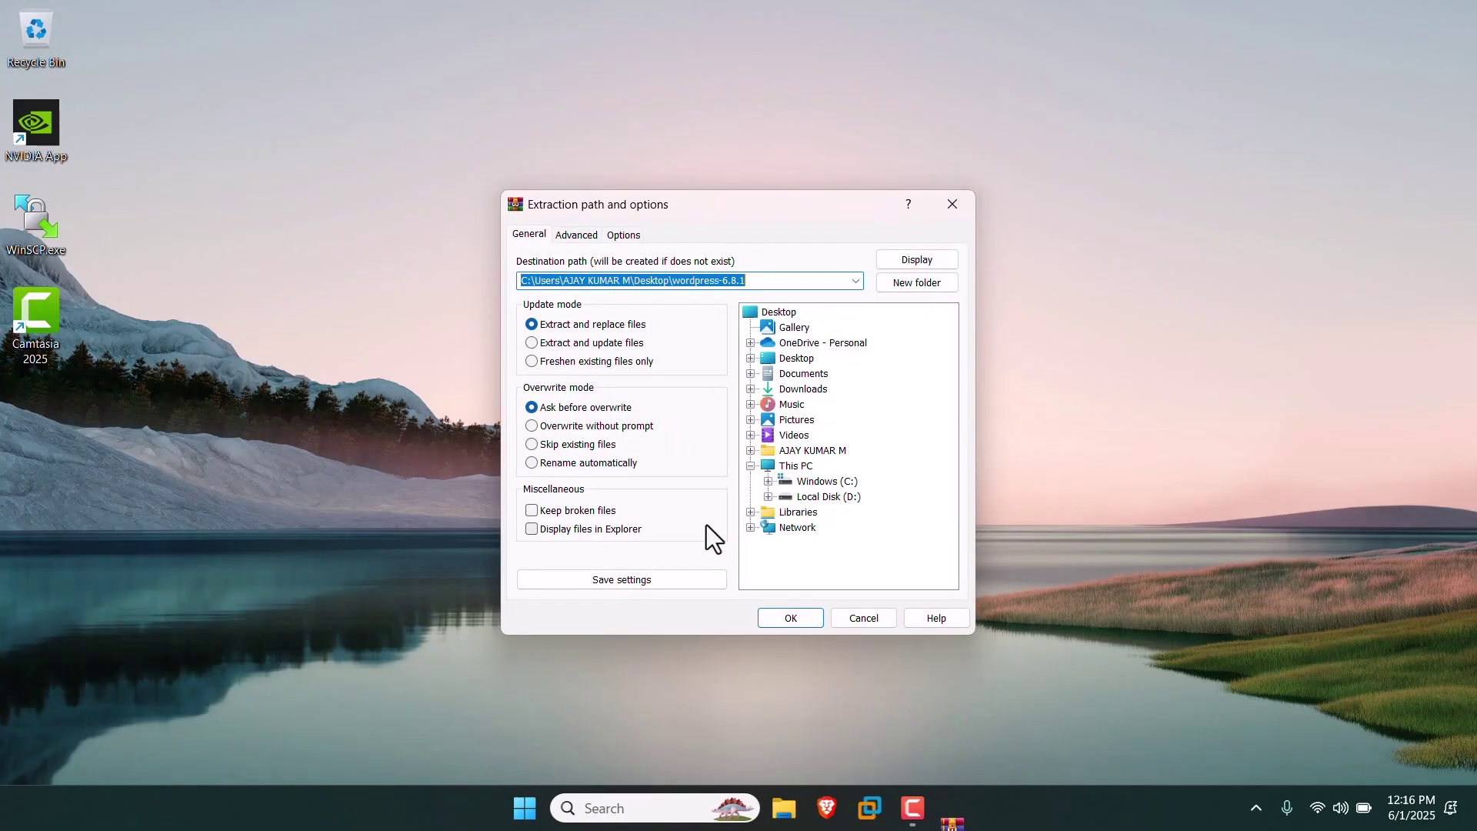
pyautogui.click(777, 623)
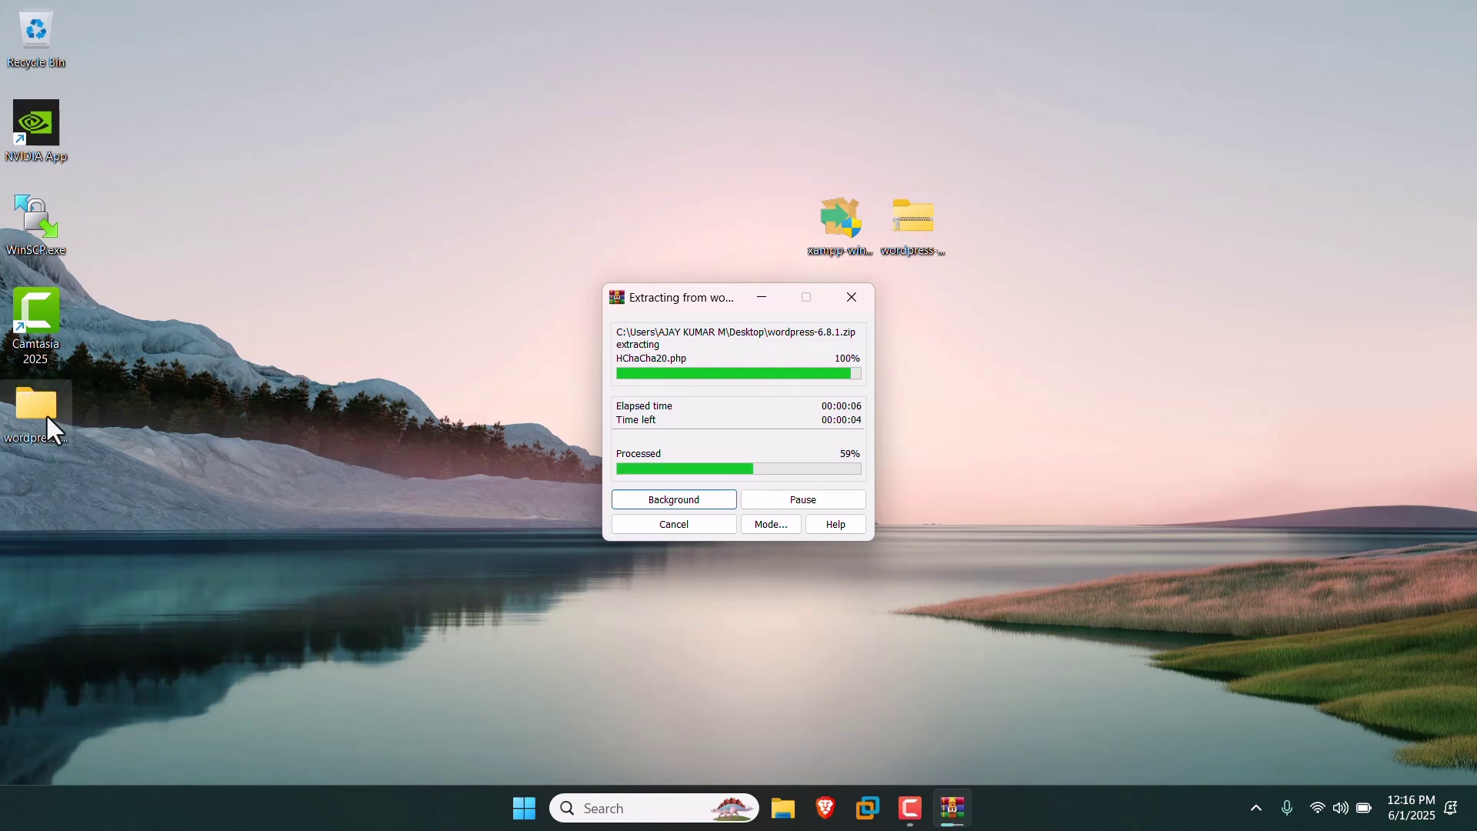
pyautogui.moveTo(46, 414); pyautogui.dragTo(436, 226)
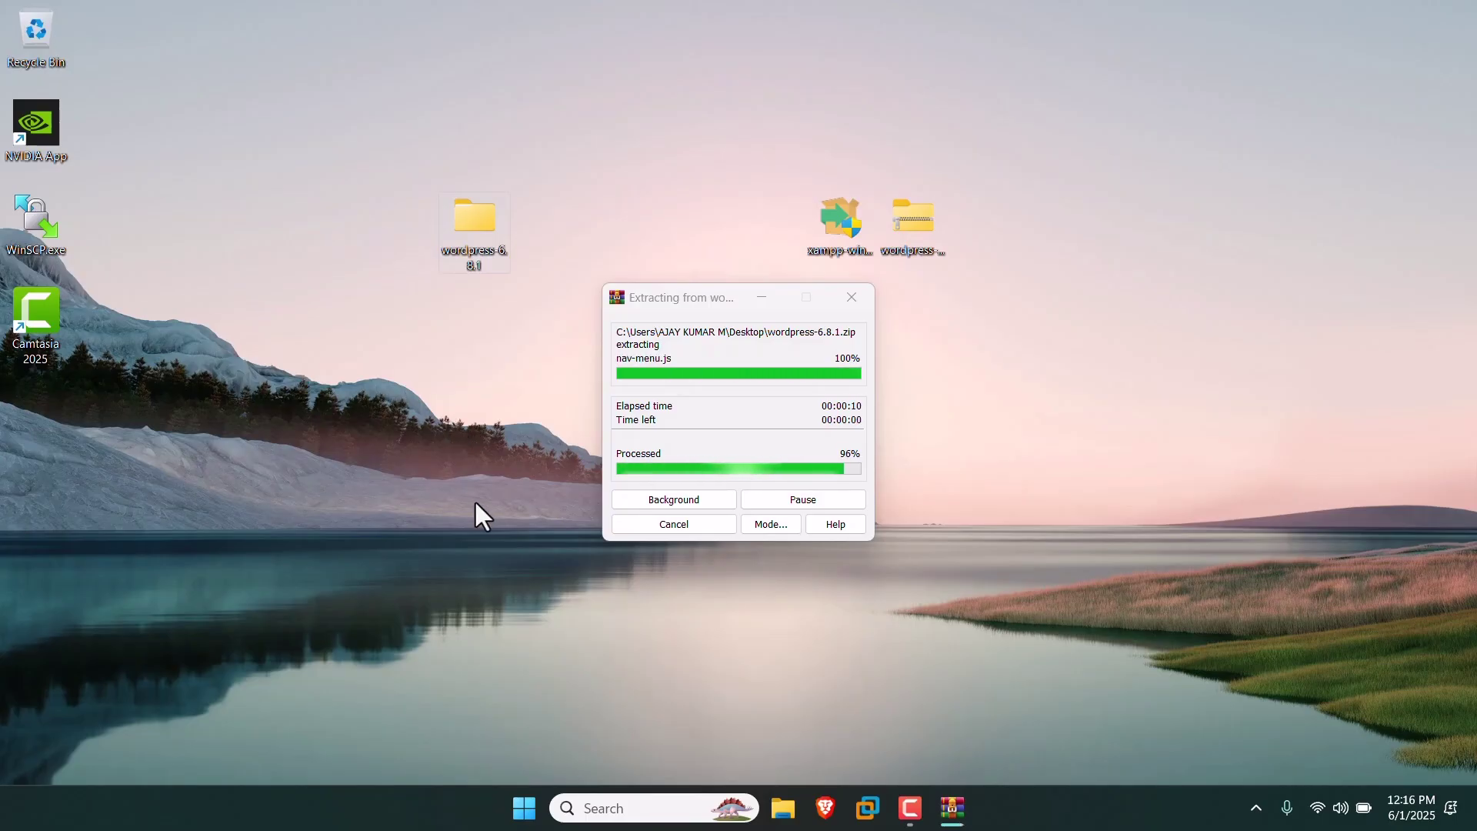
# Open wordpress-6.8.1\wordpress and select all 19 items to copy, then minimize Explorer.
pyautogui.doubleClick(496, 249)
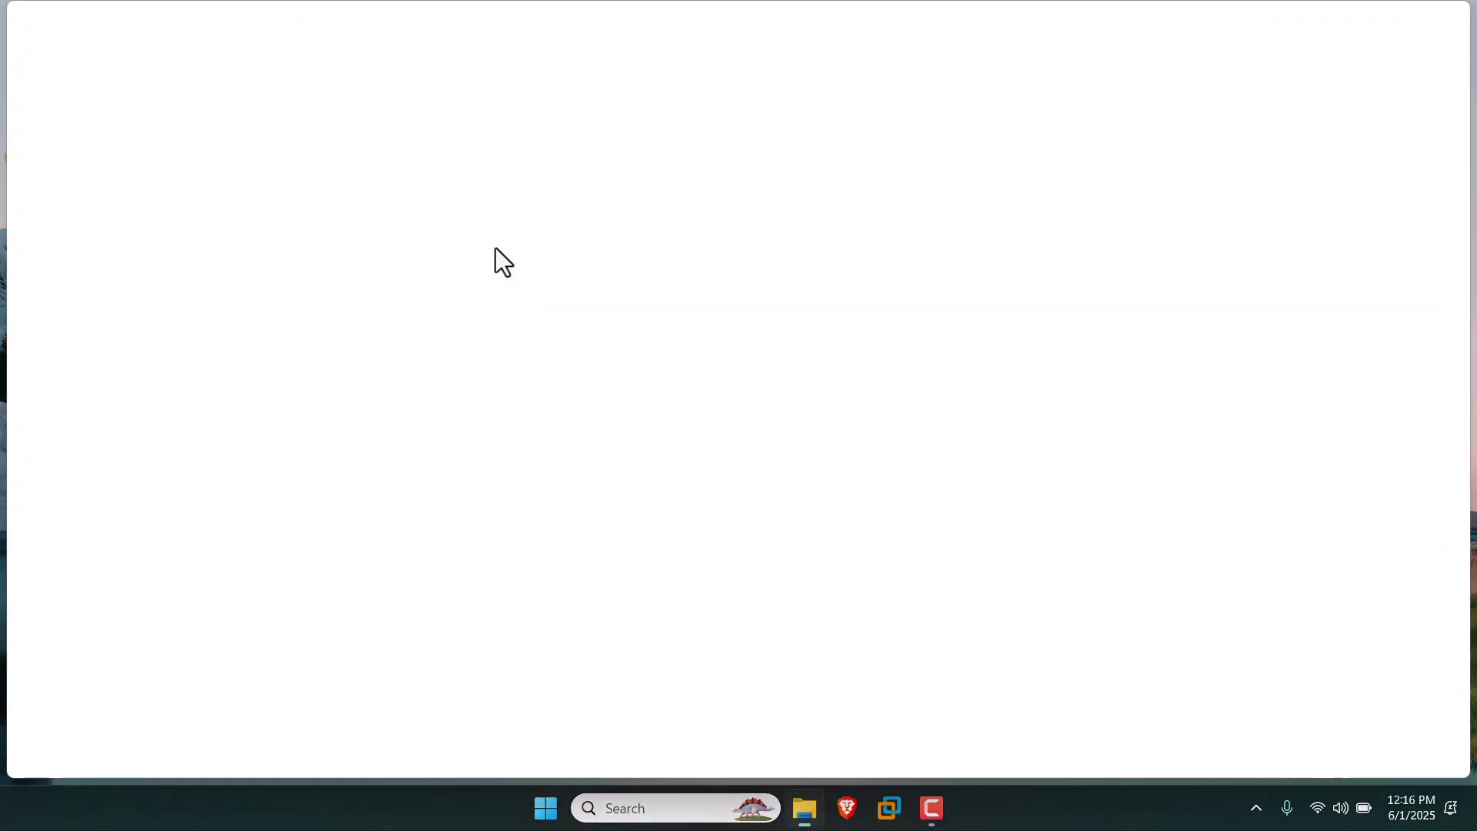
pyautogui.click(329, 180)
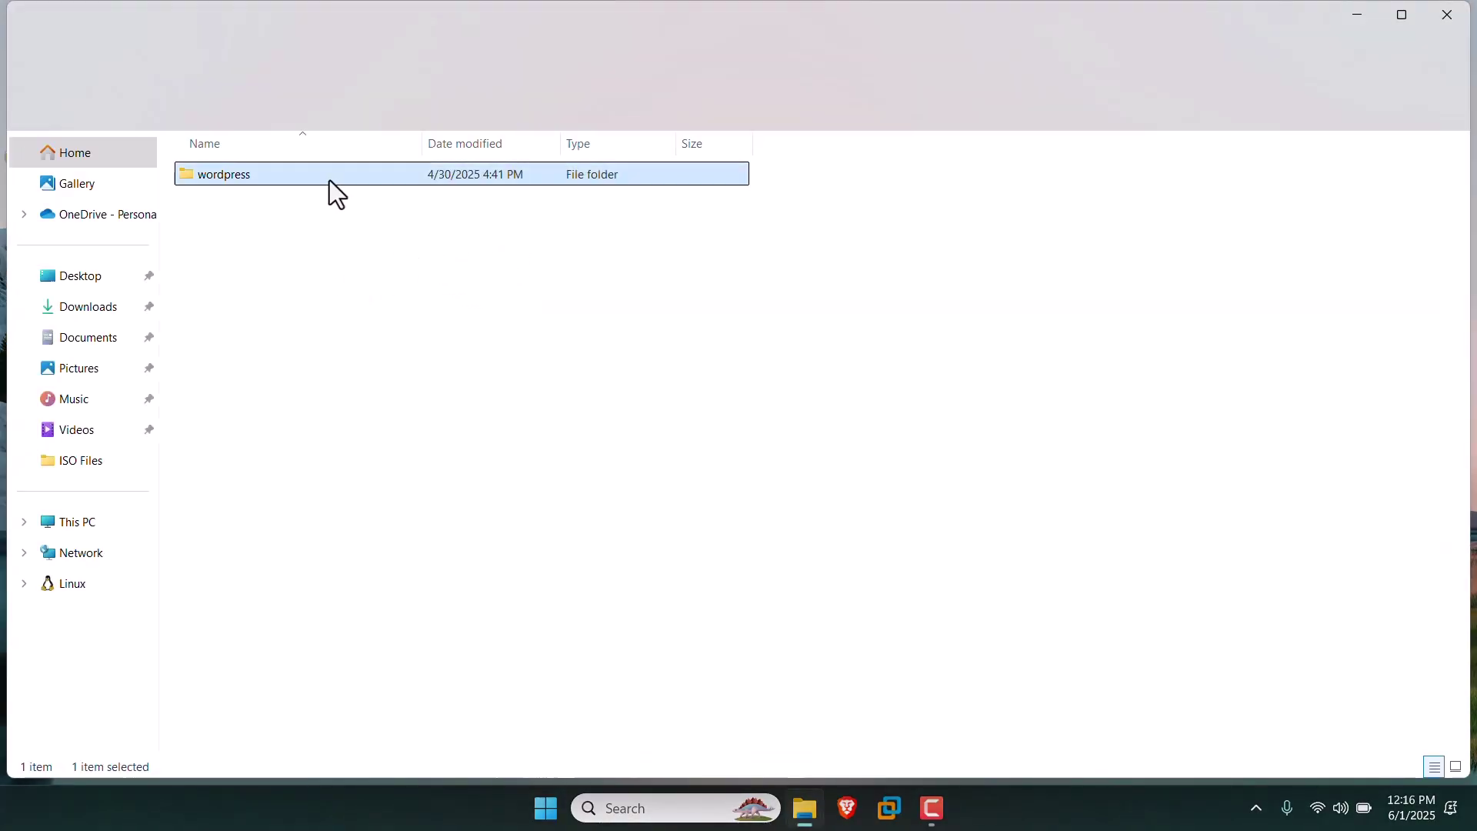
pyautogui.doubleClick(329, 180)
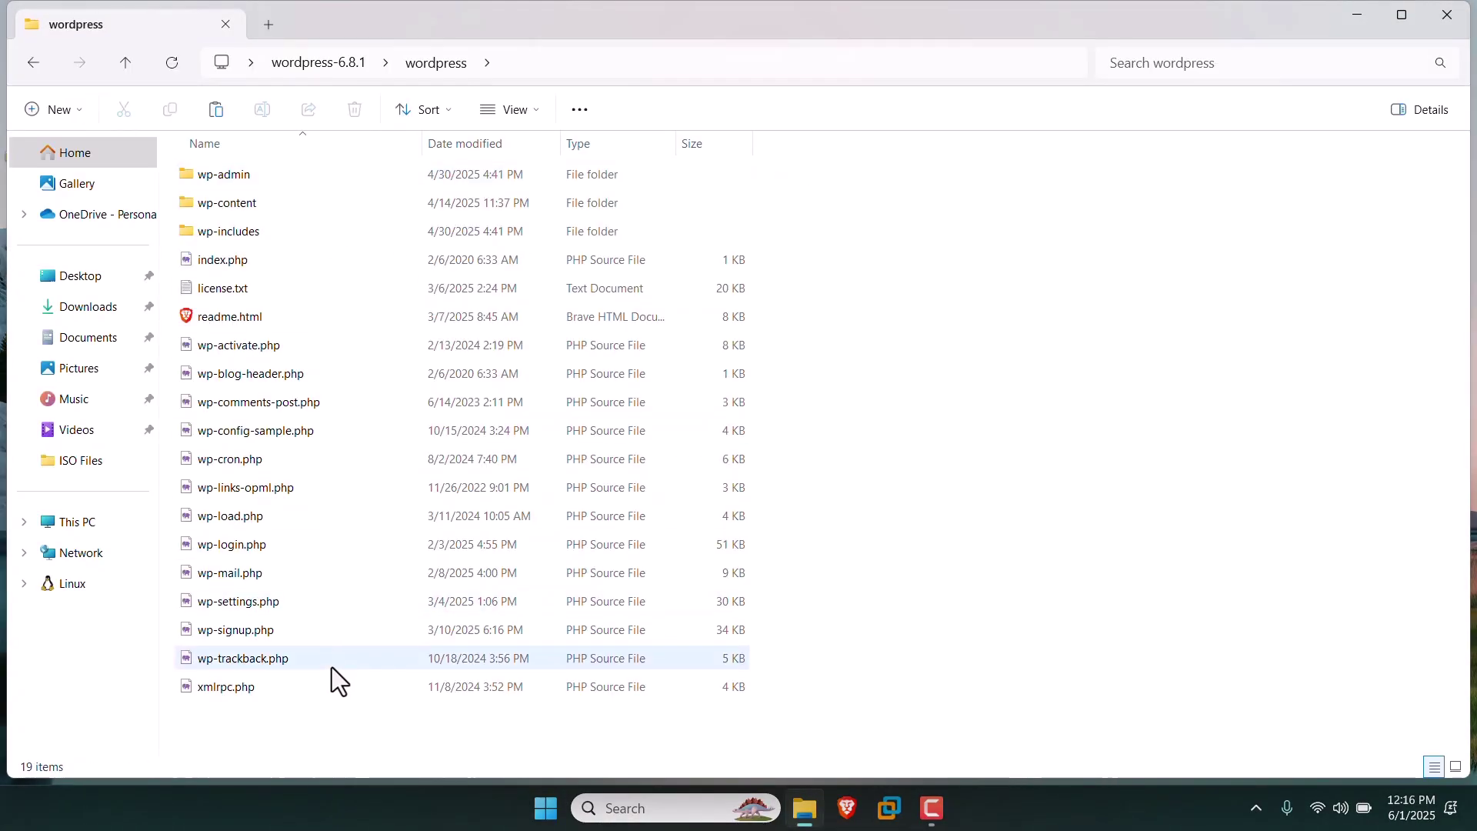
pyautogui.click(34, 64)
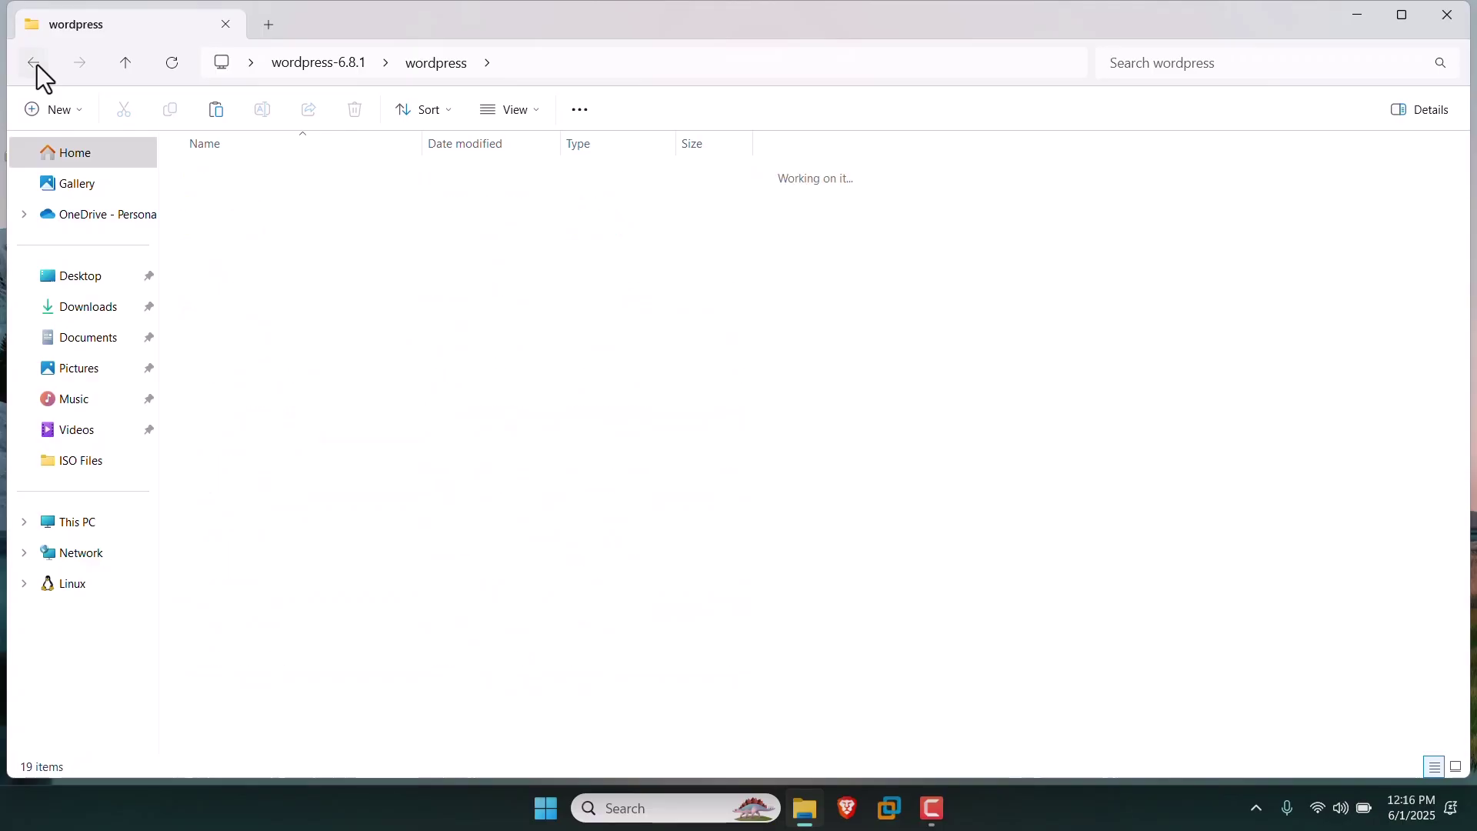
pyautogui.doubleClick(310, 171)
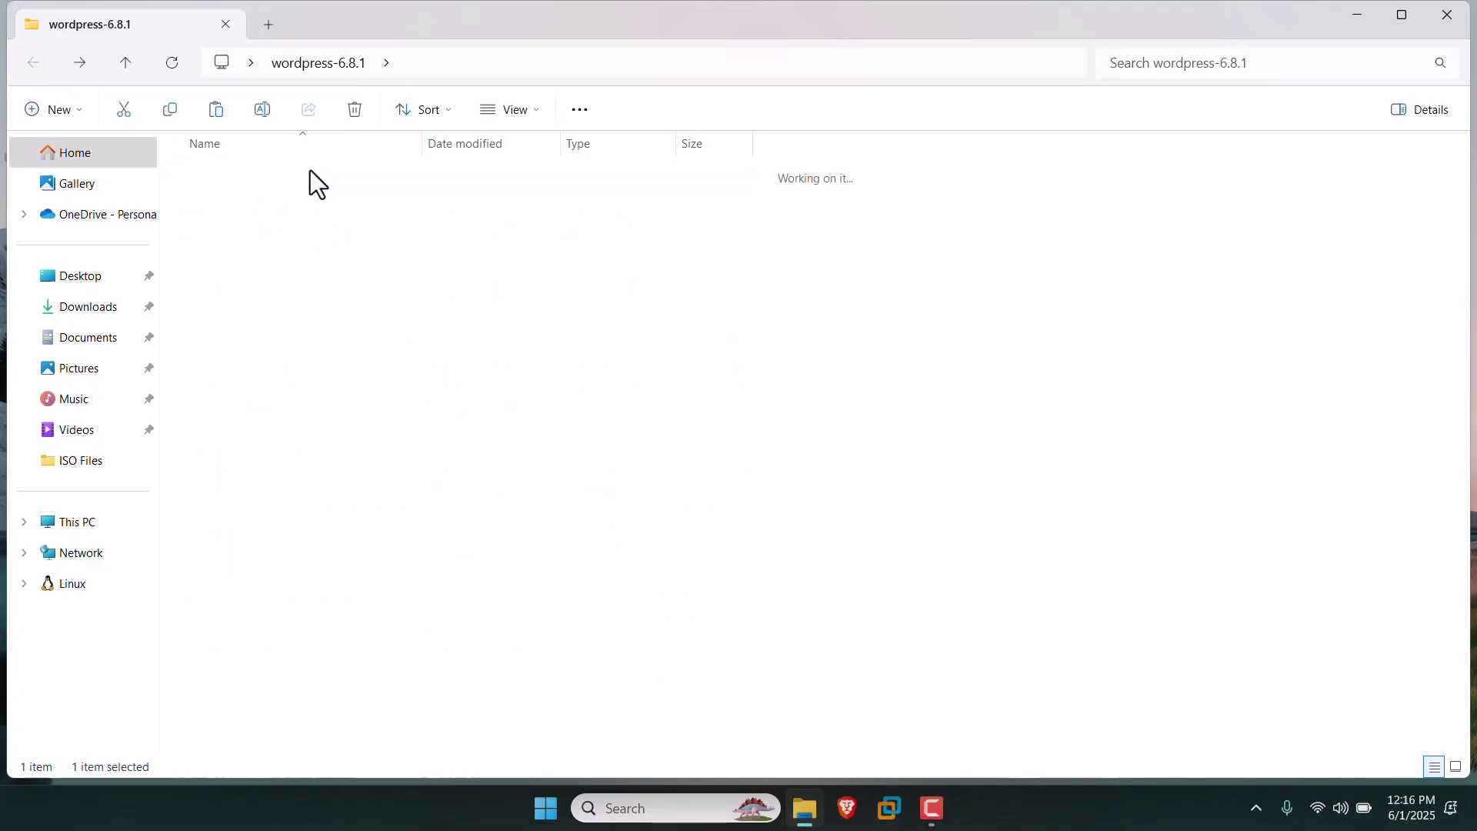
pyautogui.click(346, 455)
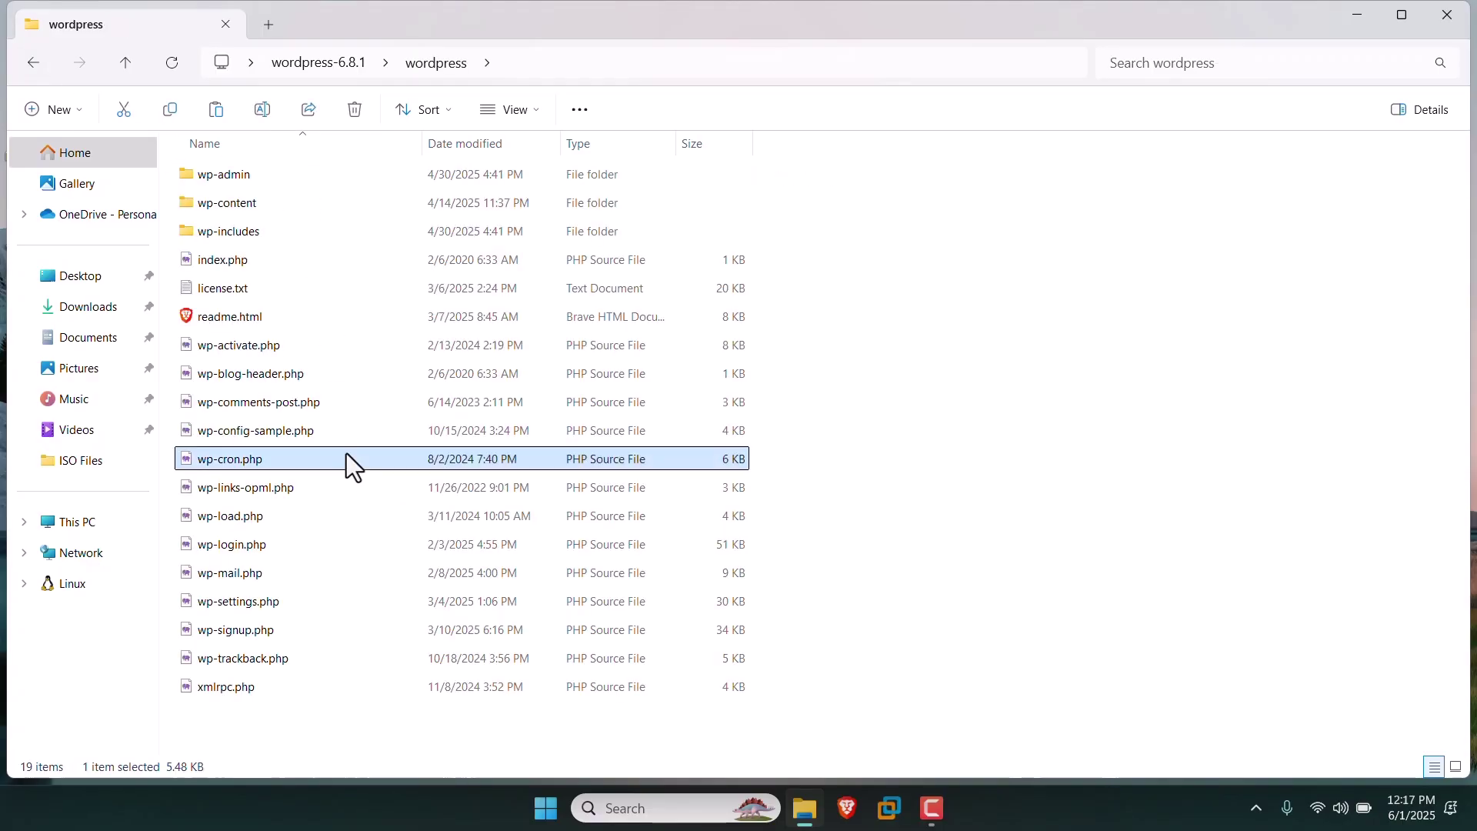
pyautogui.hotkey('ctrl', 'a')
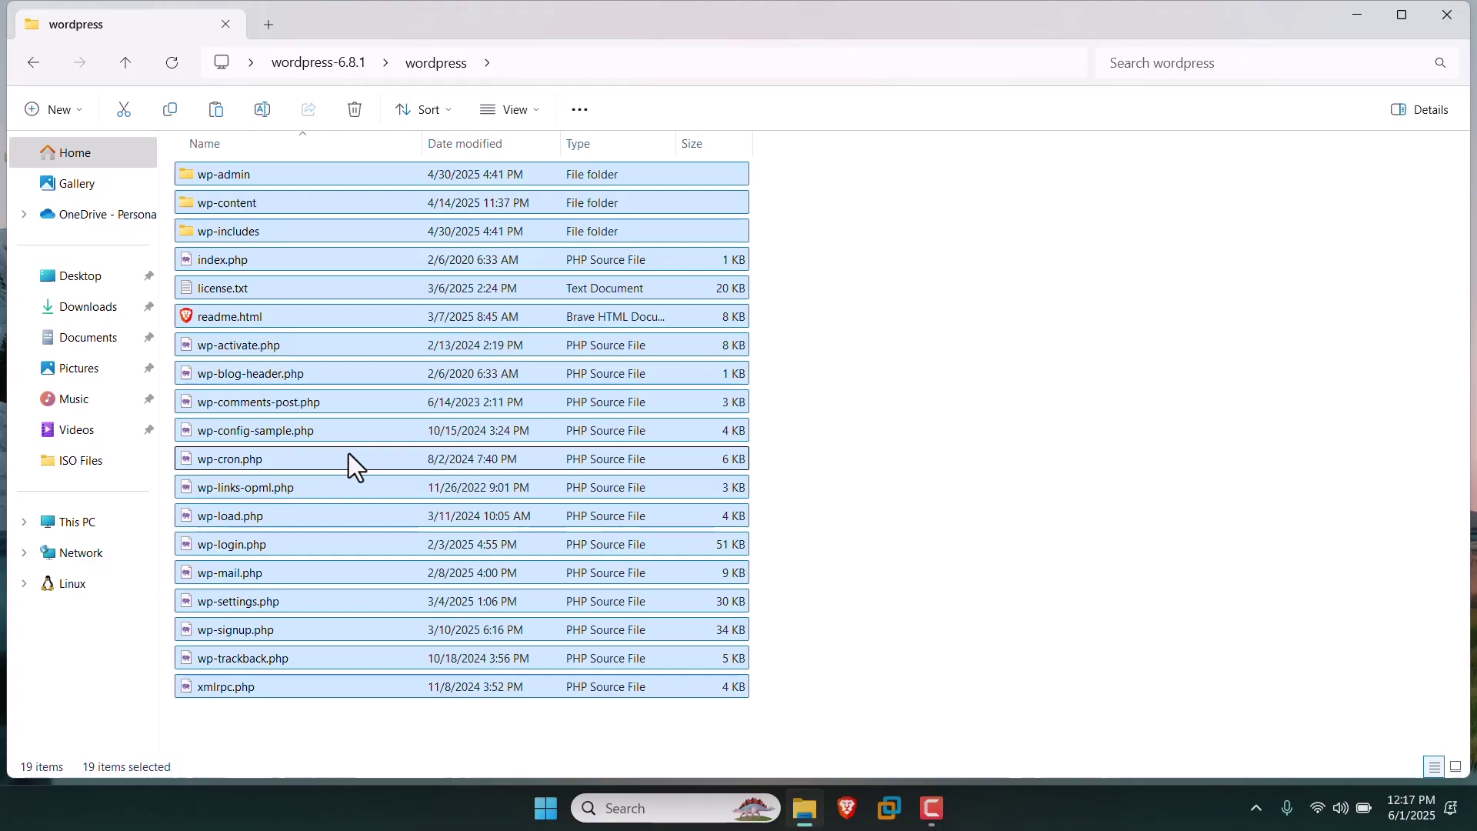
pyautogui.click(1356, 15)
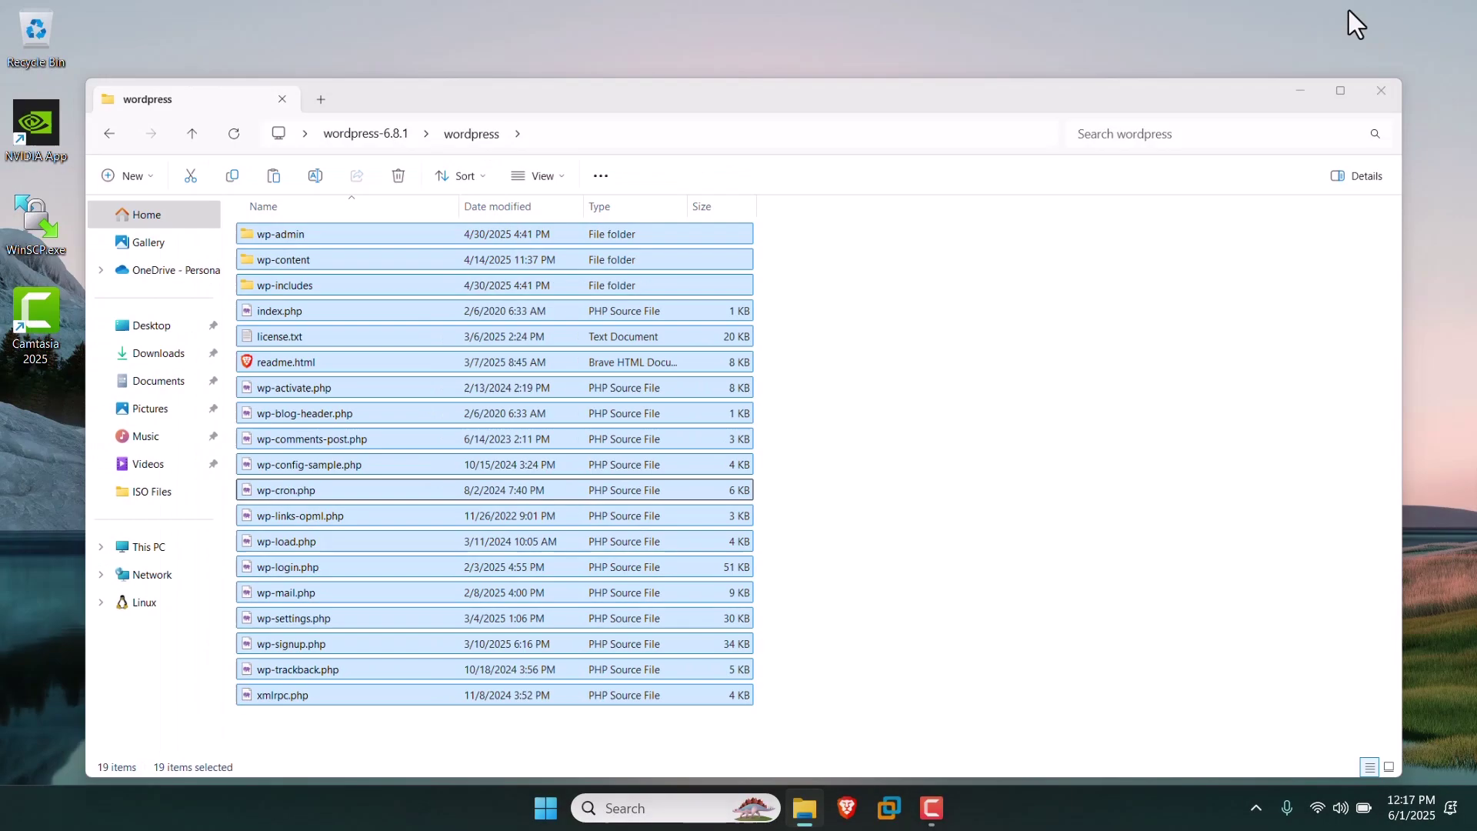
# Navigate File Explorer to C:\xampp\htdocs via This PC and the Windows (C:) drive.
pyautogui.click(806, 807)
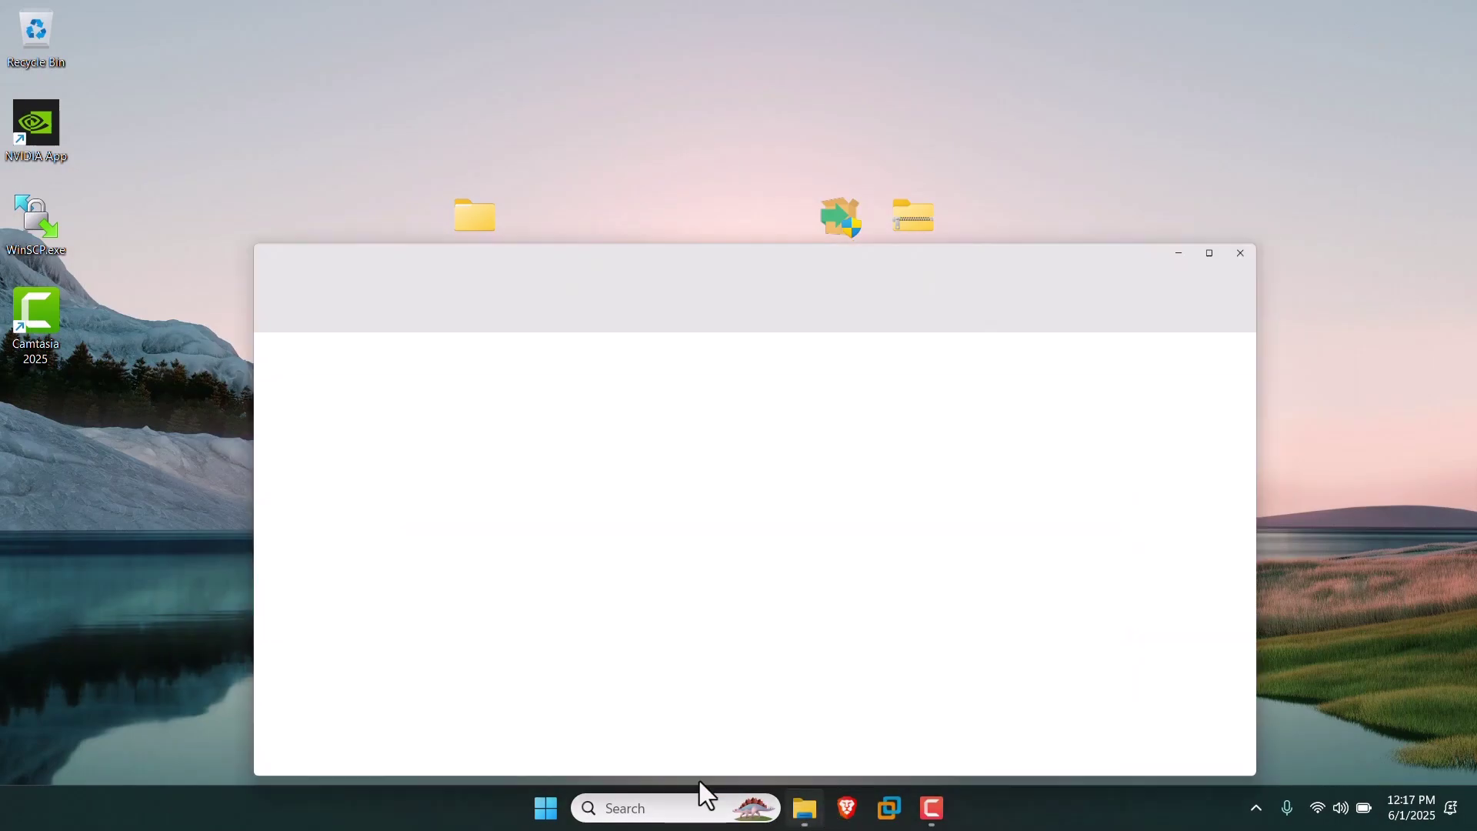
pyautogui.click(120, 526)
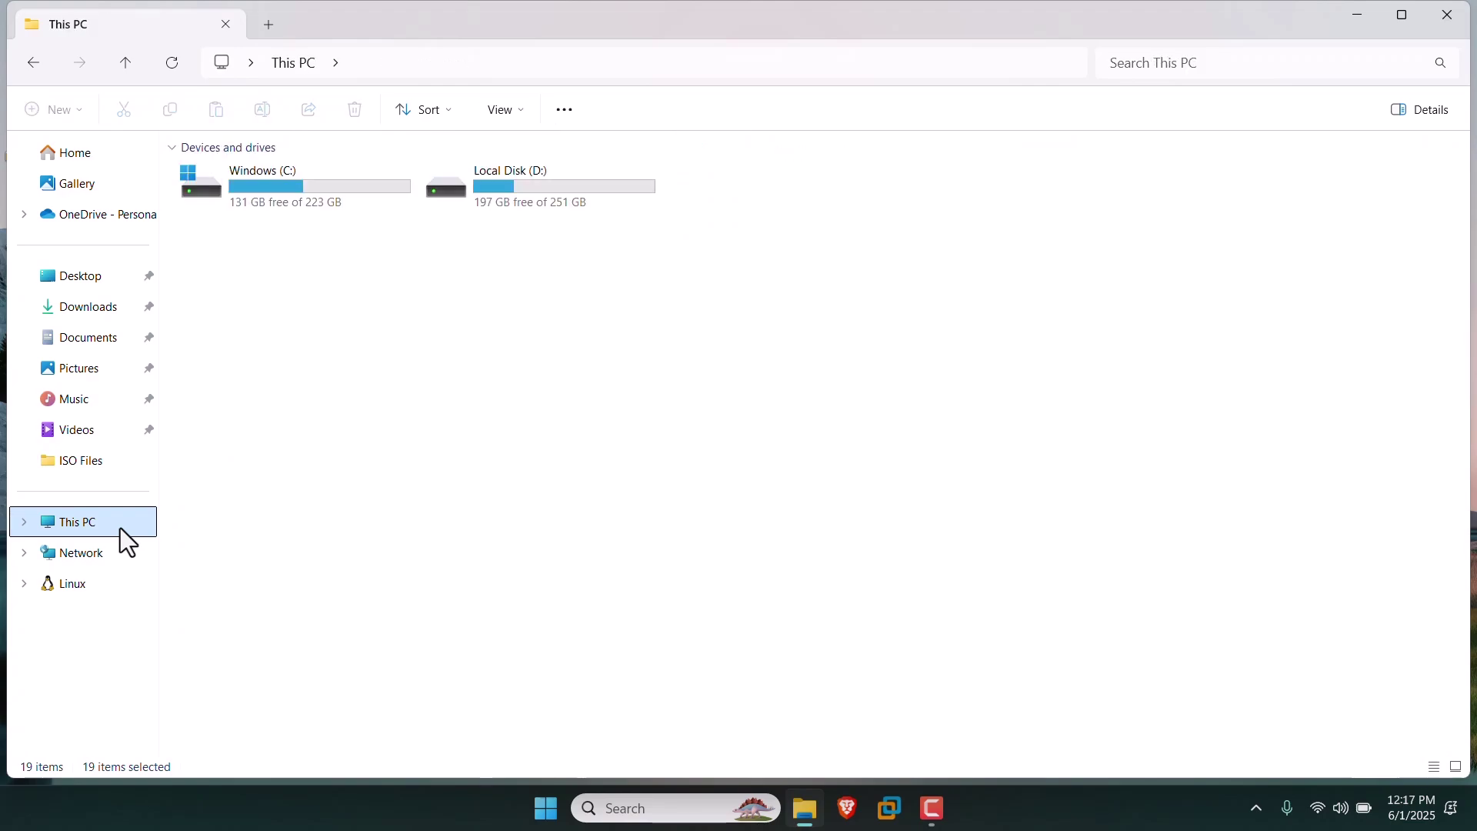
pyautogui.click(275, 205)
pyautogui.doubleClick(275, 205)
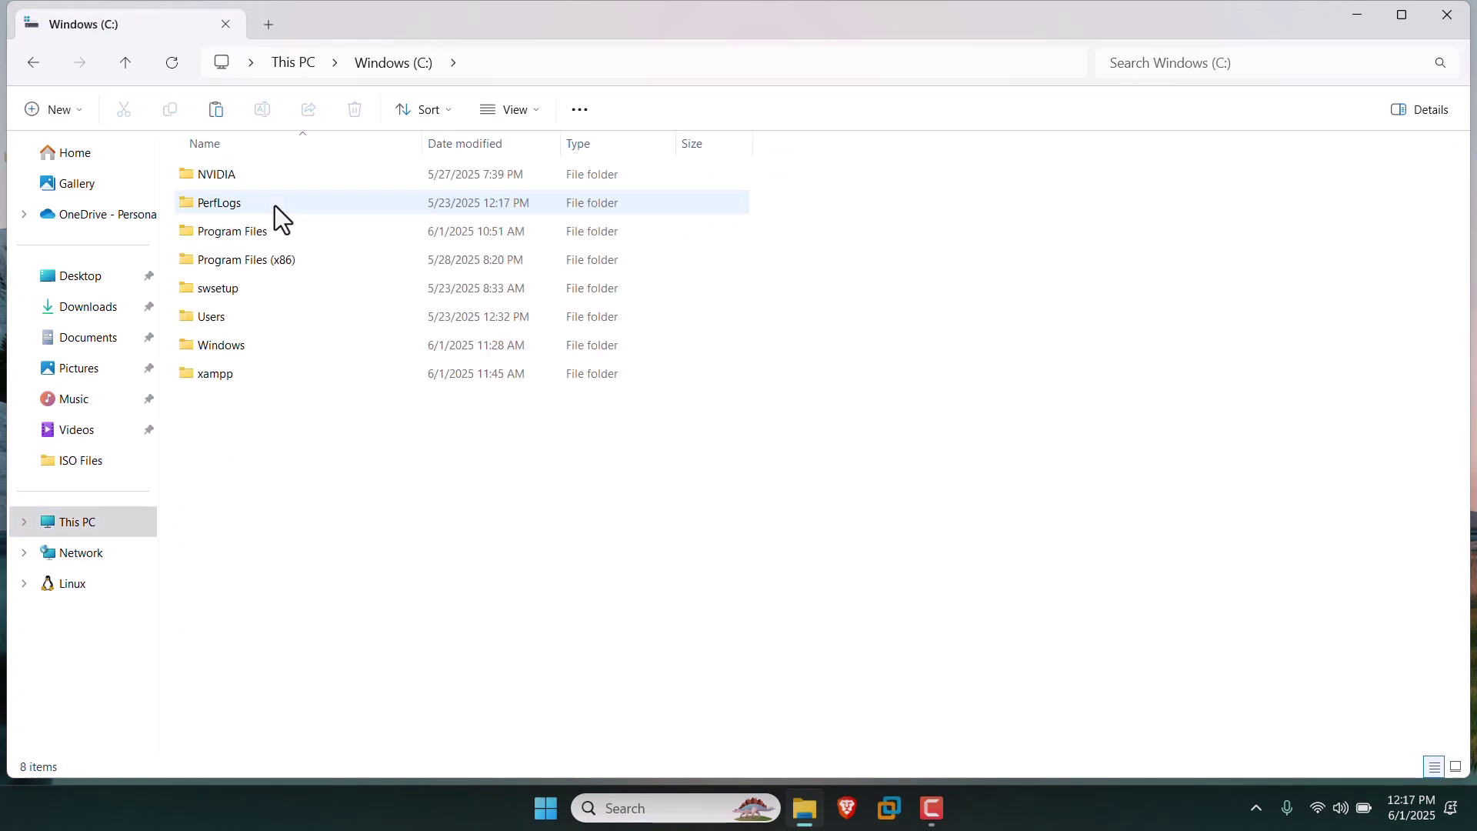
pyautogui.doubleClick(252, 375)
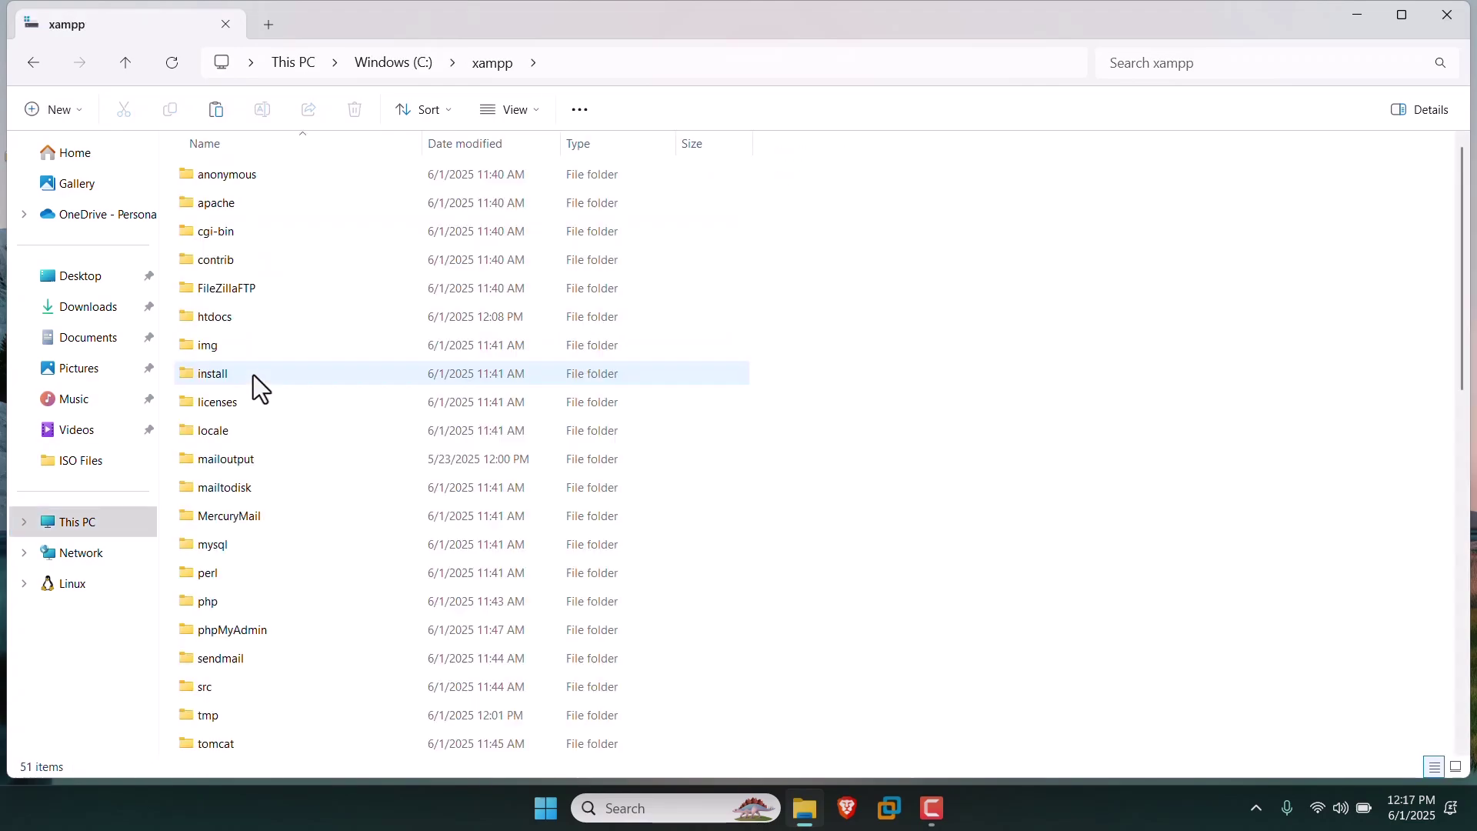
pyautogui.doubleClick(232, 325)
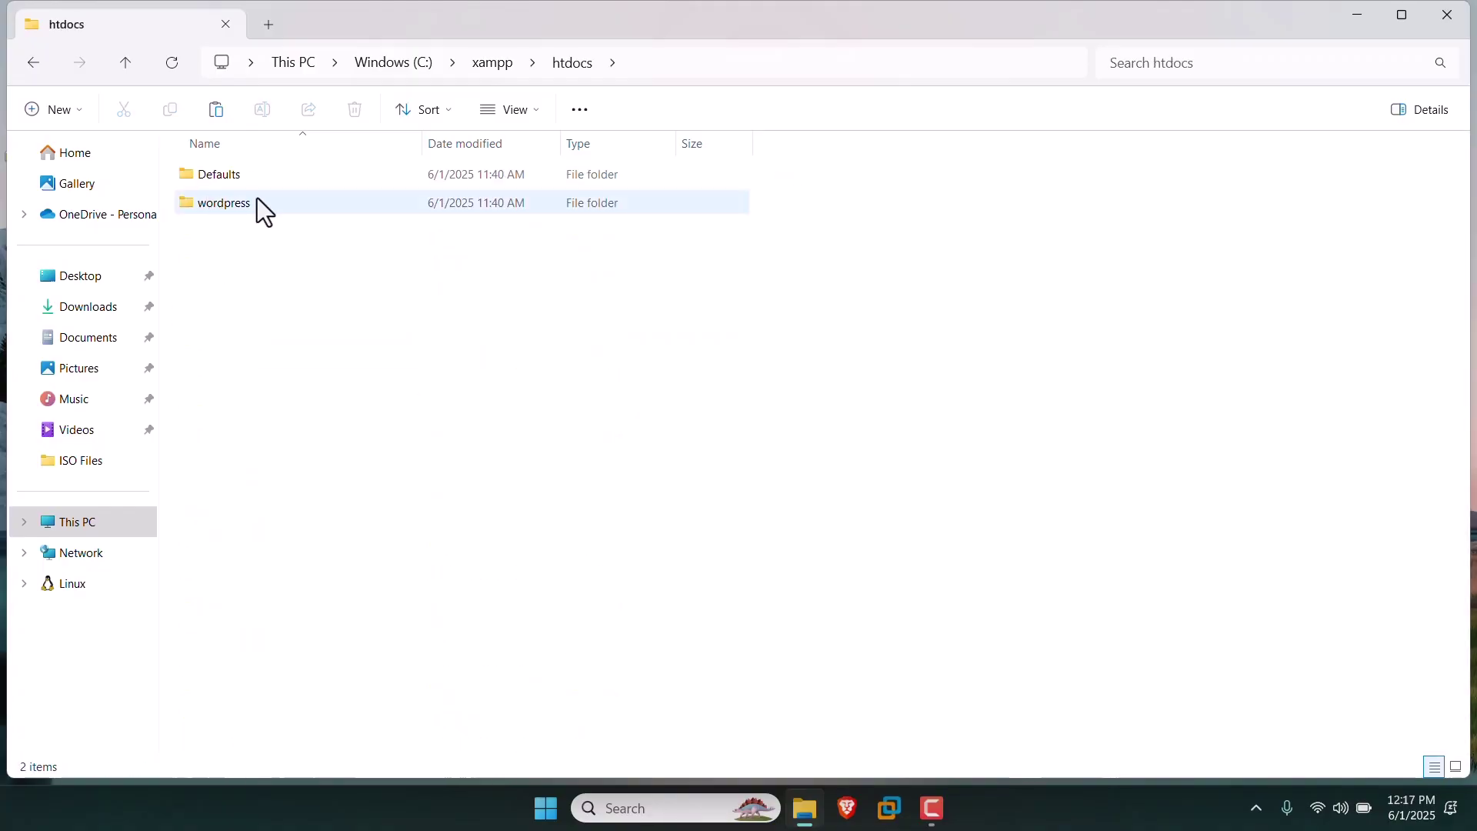
# Create a new folder named test in htdocs.
pyautogui.rightClick(255, 290)
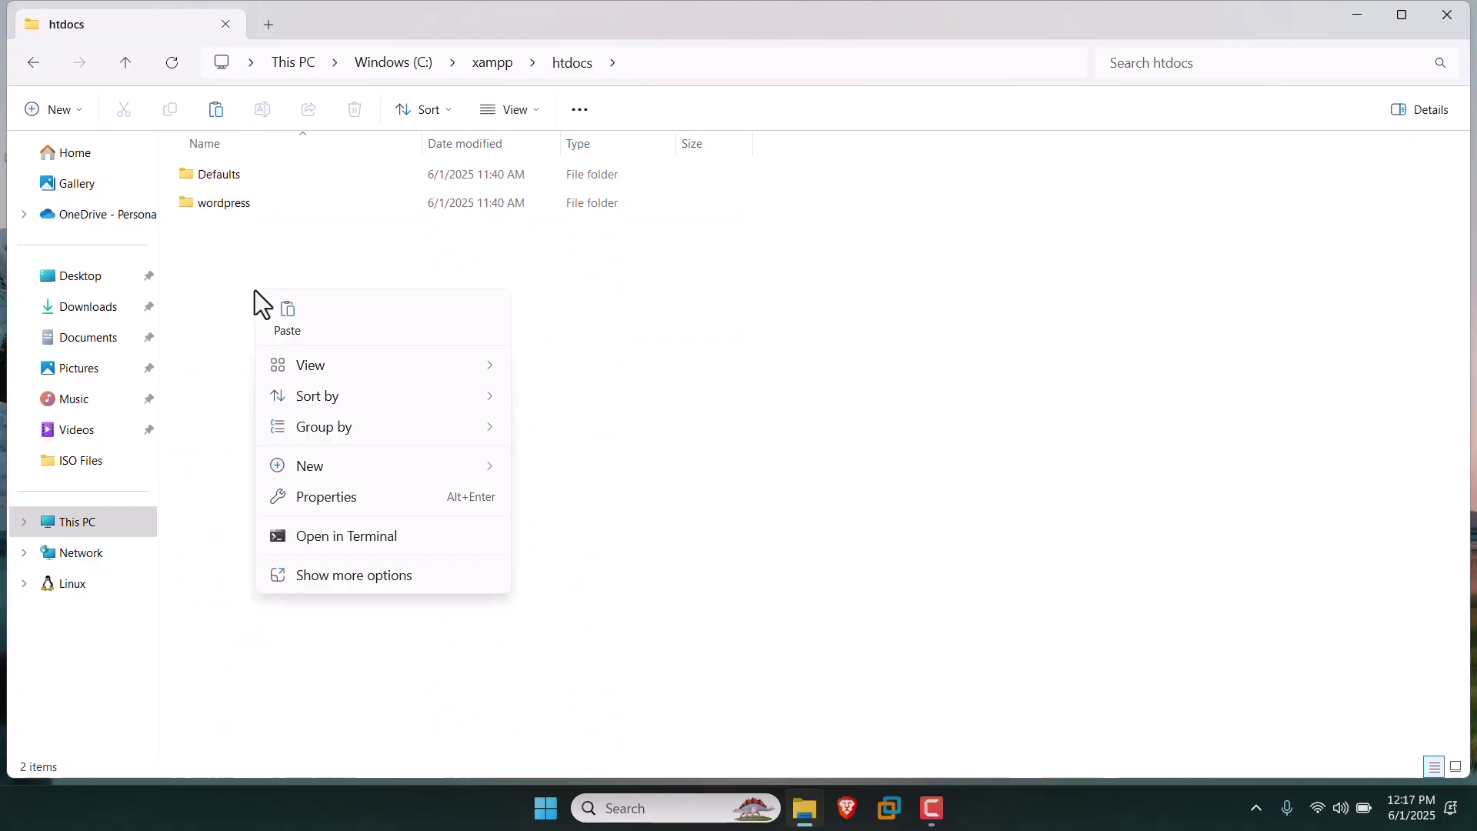
pyautogui.click(520, 465)
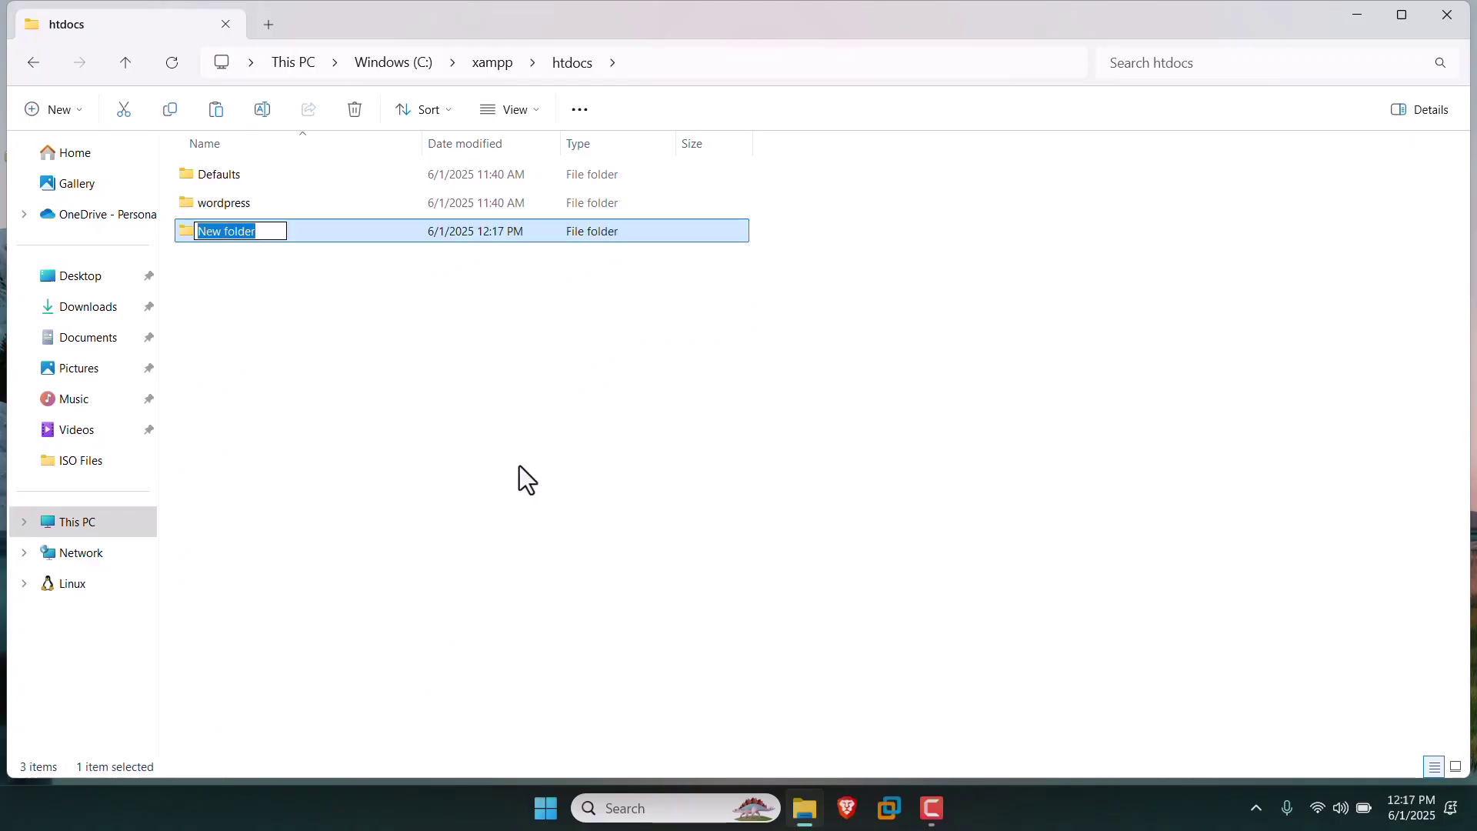
pyautogui.write('test')
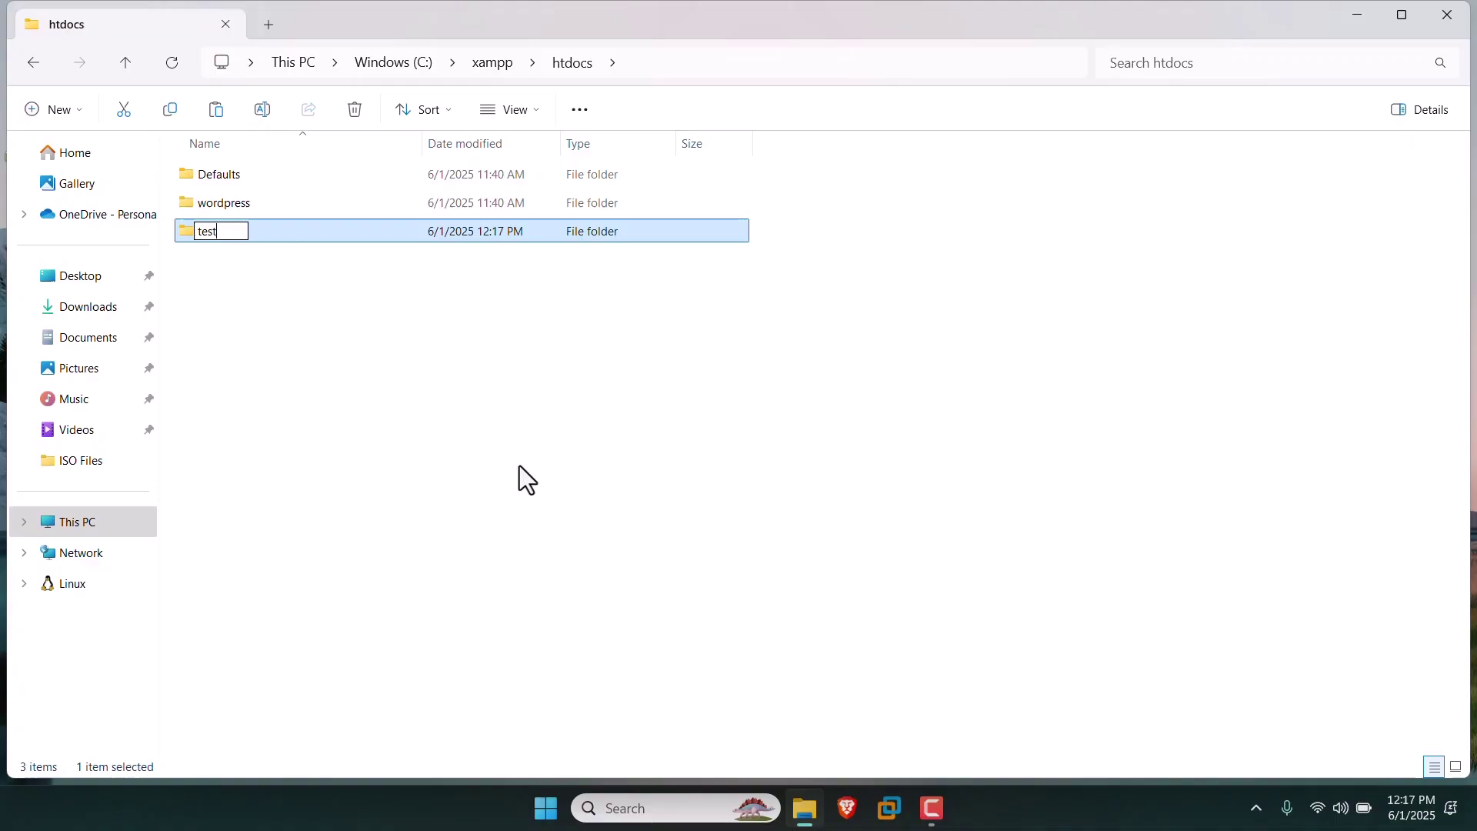
pyautogui.click(519, 464)
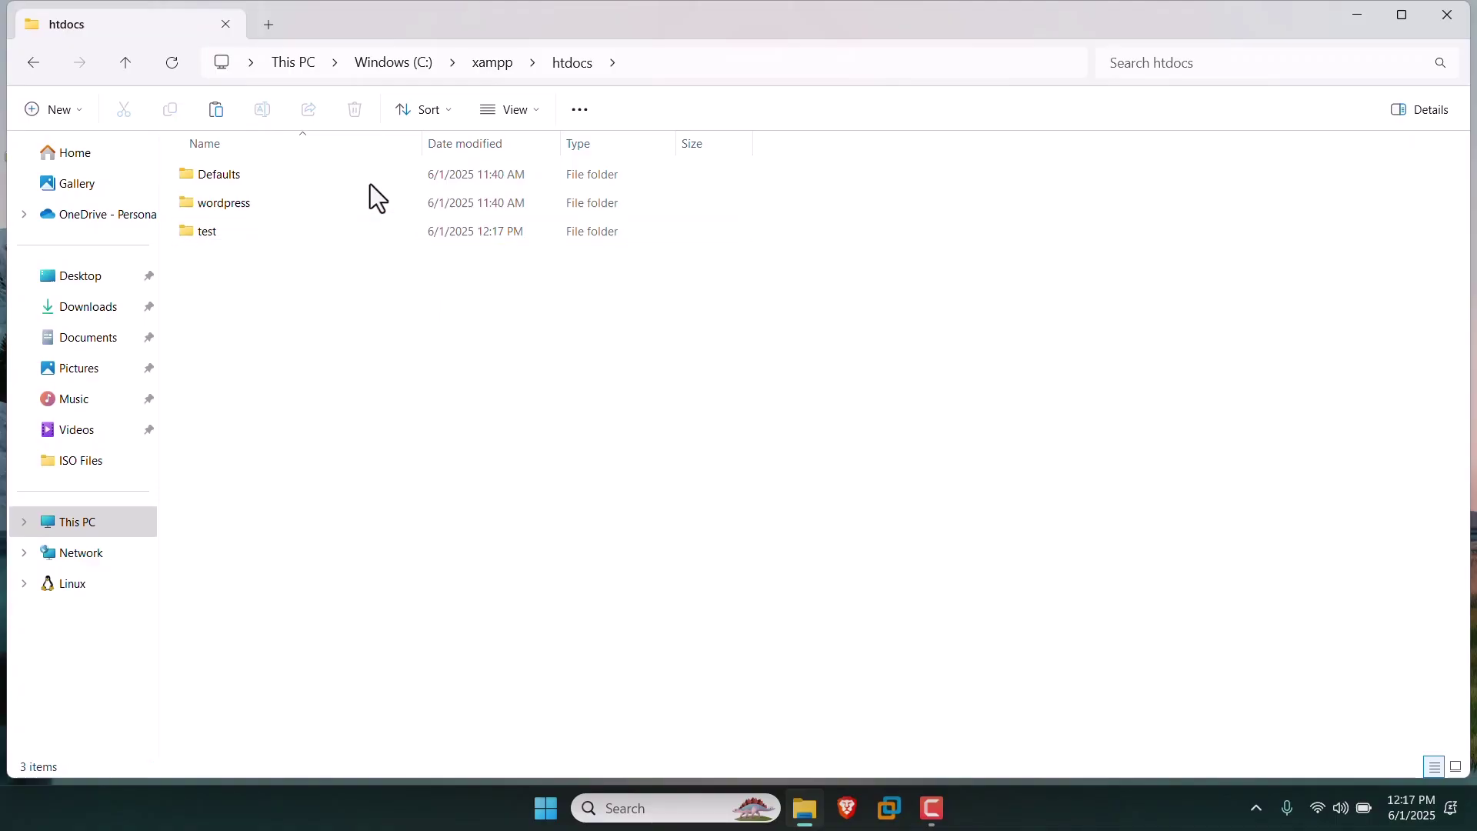
pyautogui.click(365, 233)
# Paste the 19 WordPress files into C:\xampp\htdocs\test, then minimize Explorer.
pyautogui.doubleClick(364, 232)
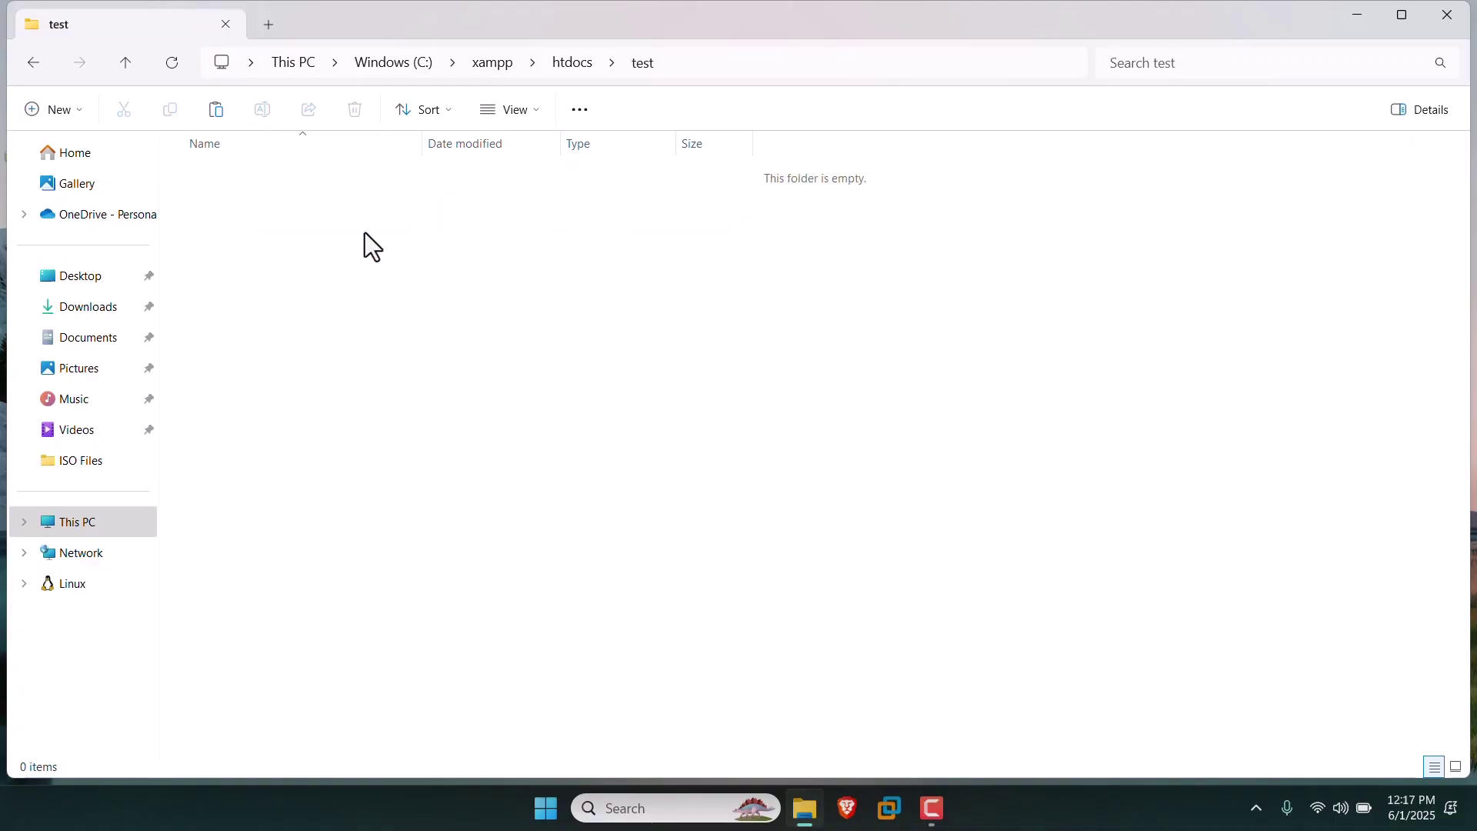
pyautogui.hotkey('ctrl', 'v')
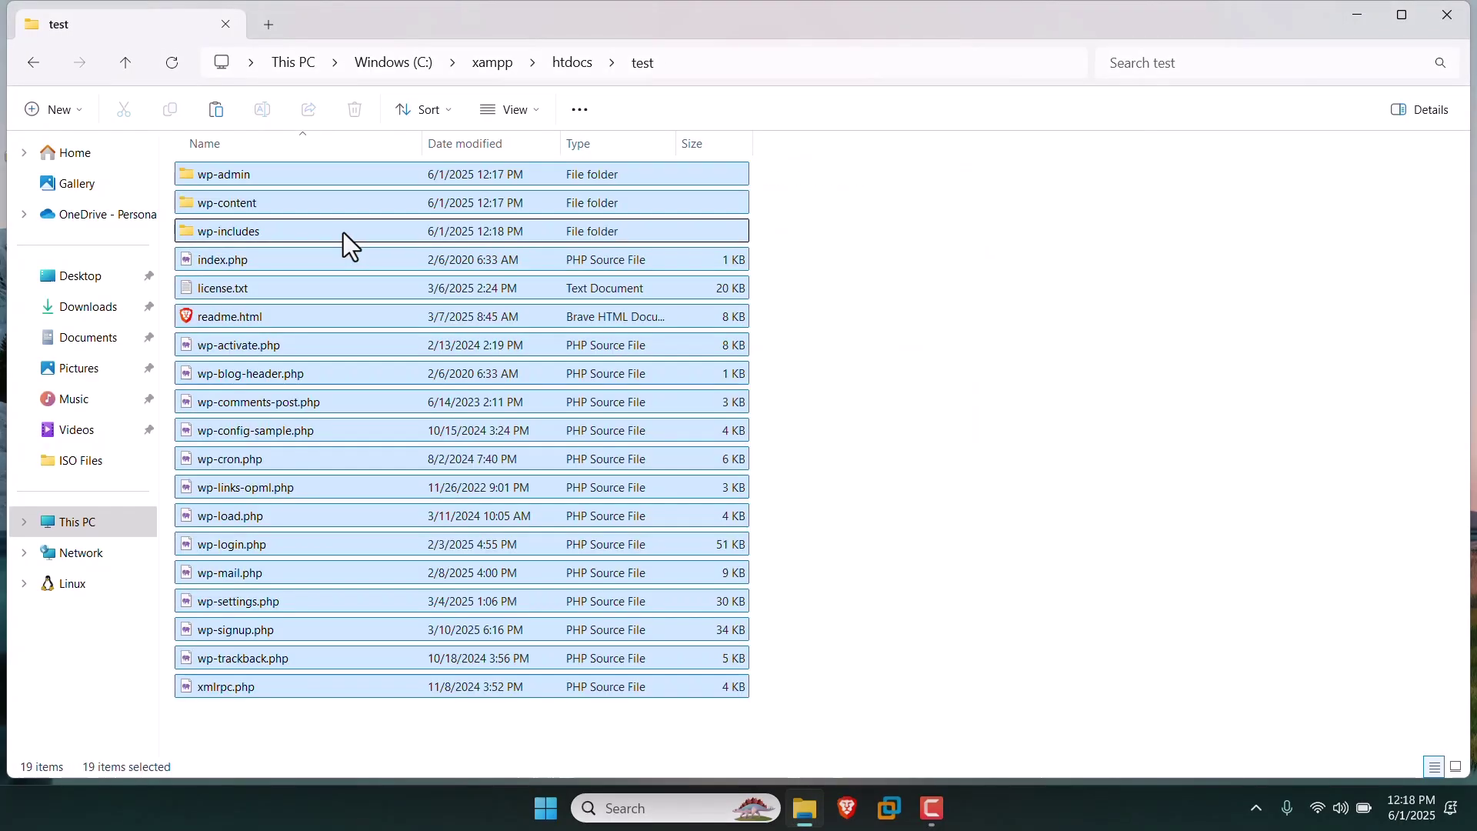
pyautogui.click(1060, 297)
pyautogui.rightClick(1058, 378)
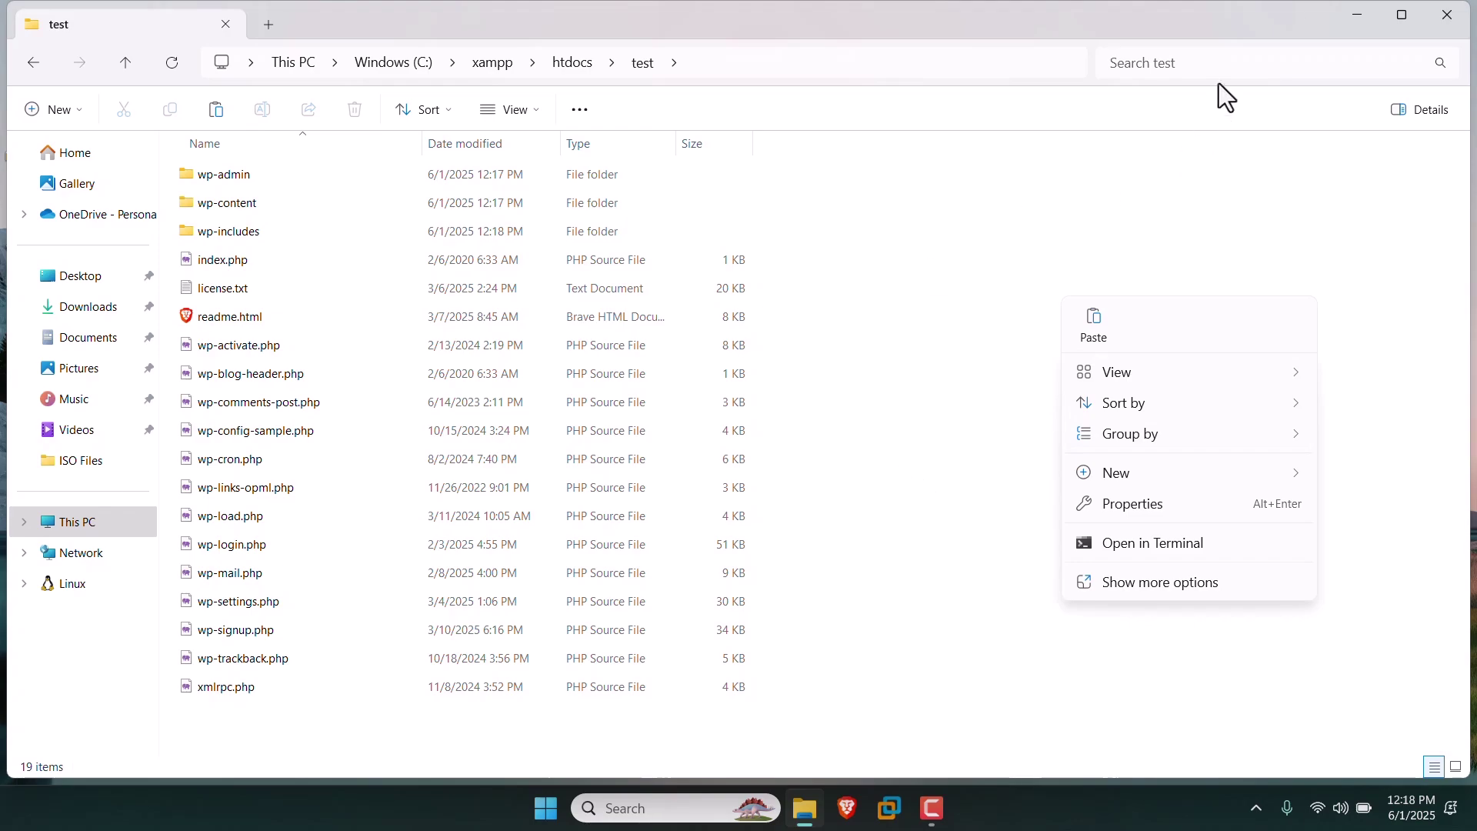
pyautogui.click(1348, 23)
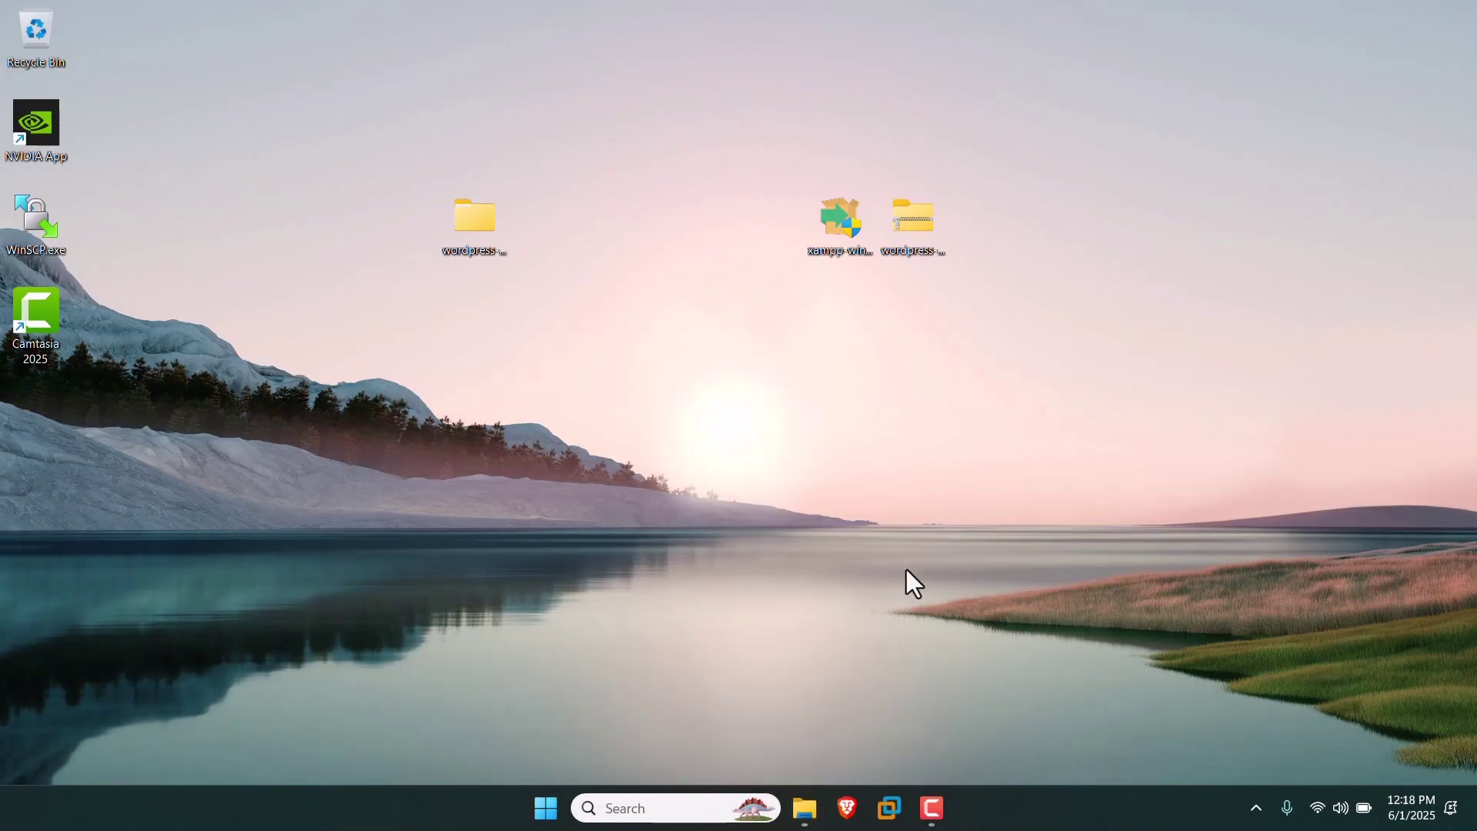
# Launch XAMPP Control Panel from Windows search and start Apache and MySQL.
pyautogui.click(842, 827)
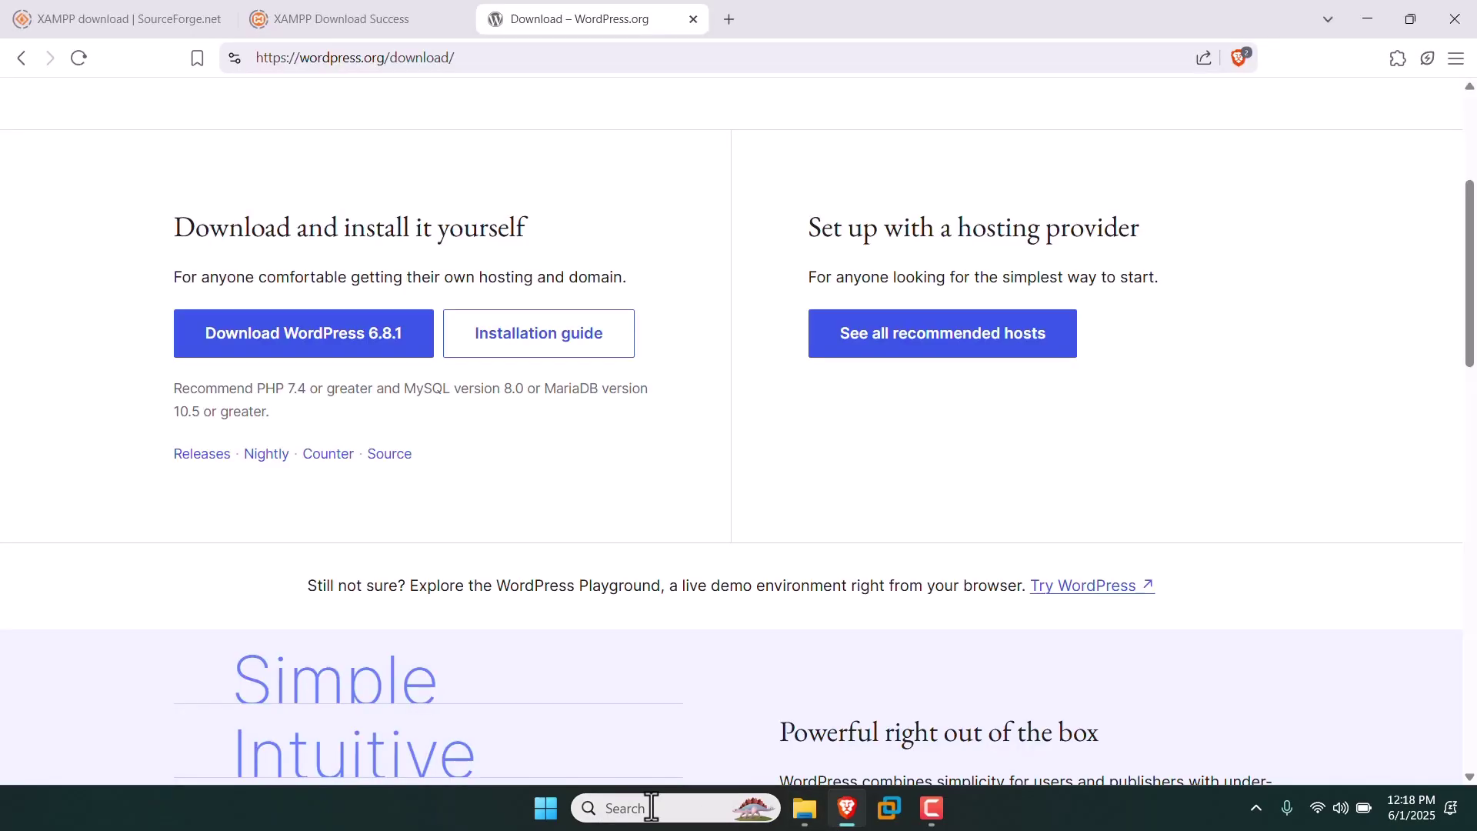
pyautogui.click(656, 809)
pyautogui.write('x')
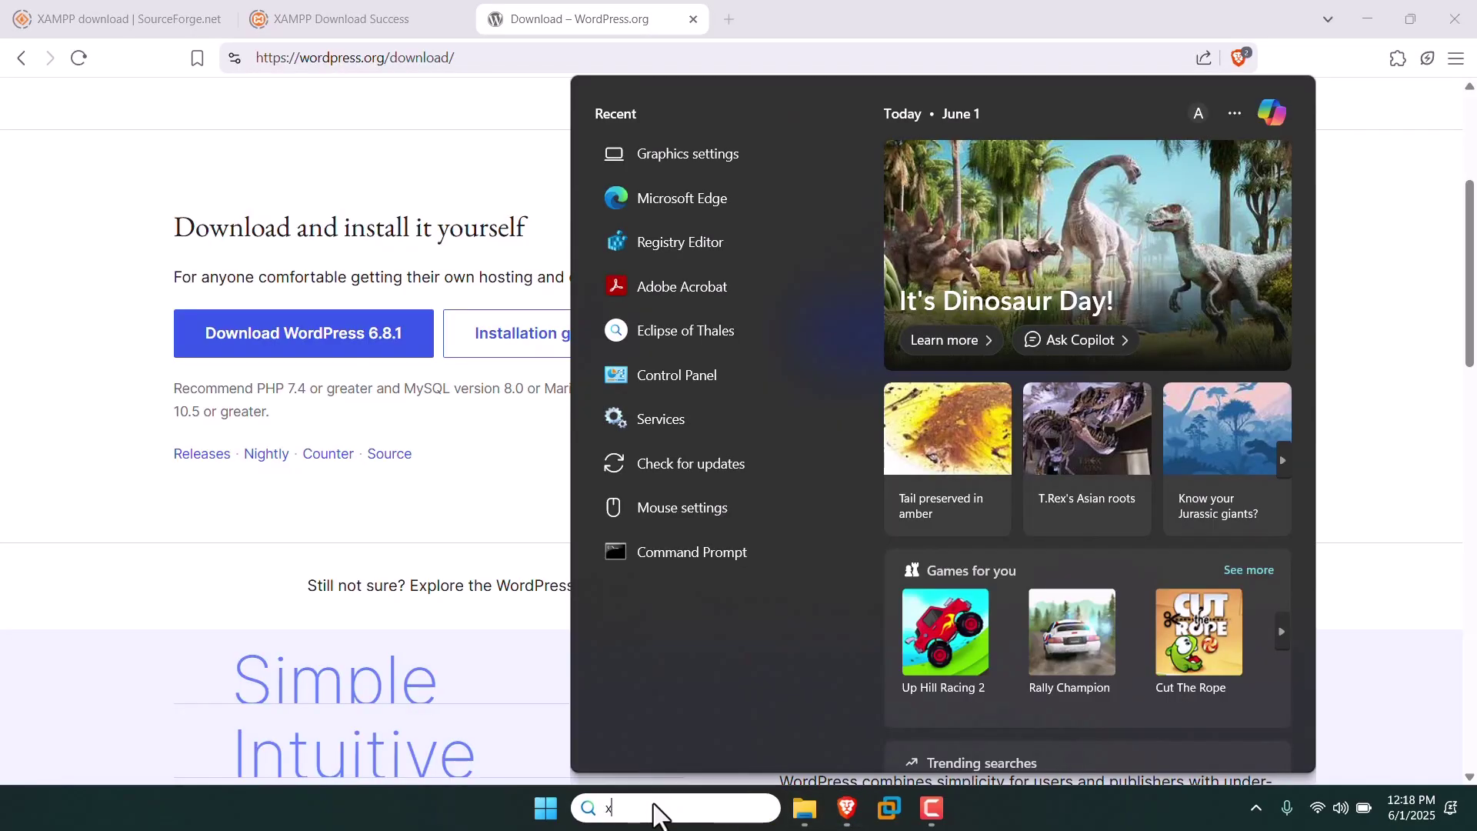
pyautogui.write('amp')
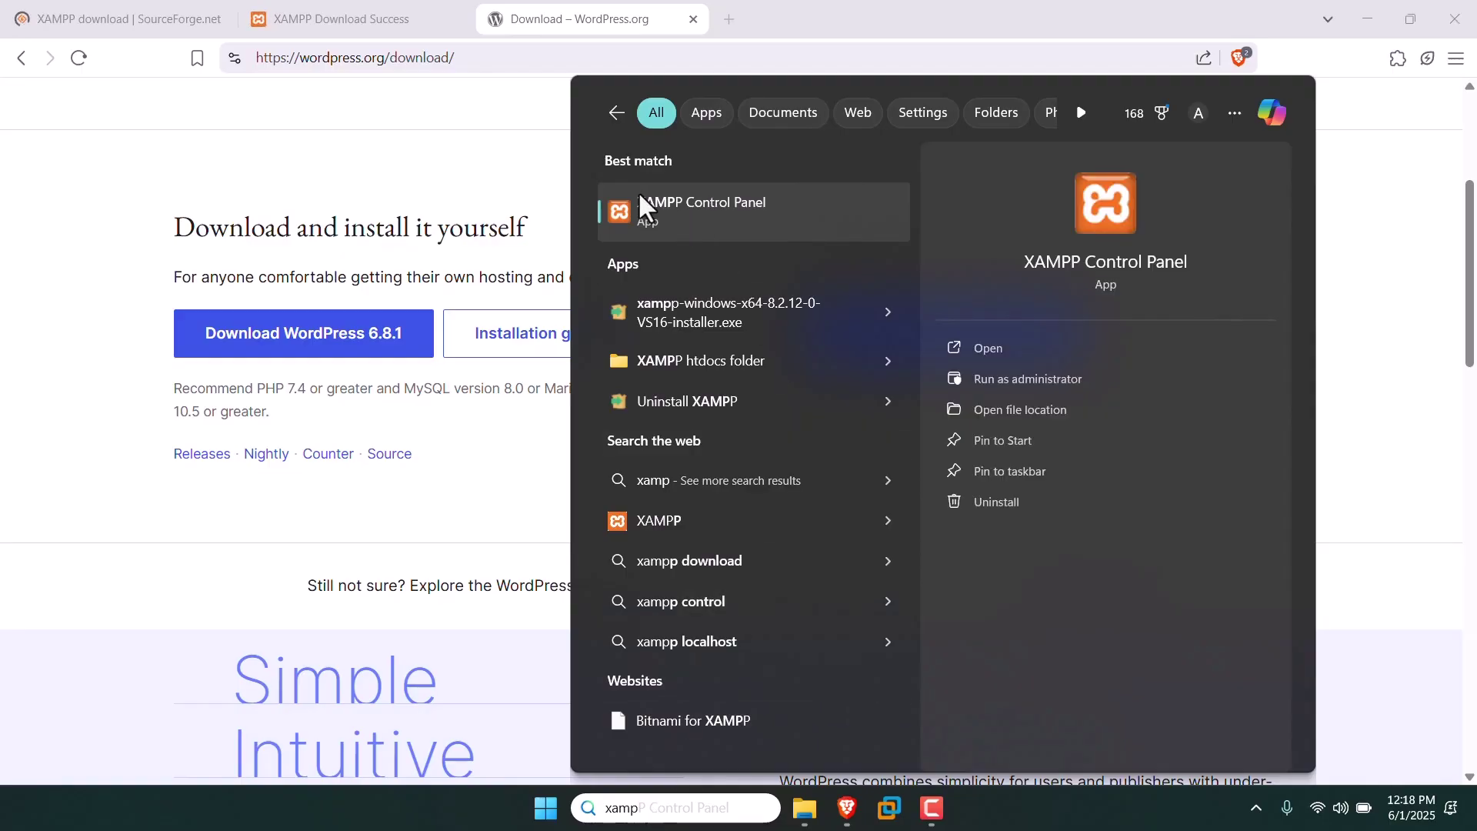
pyautogui.click(745, 203)
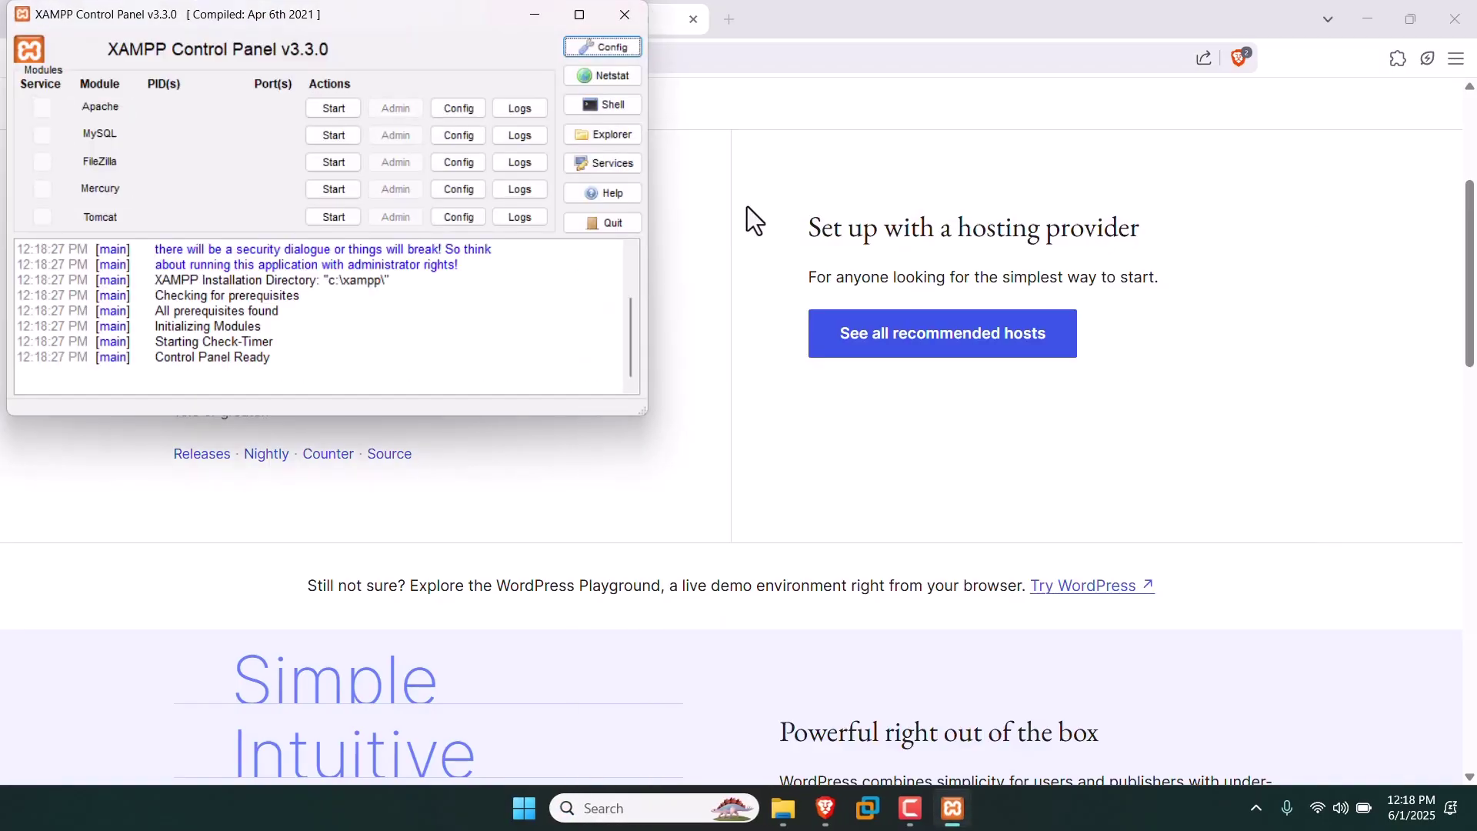
pyautogui.click(339, 107)
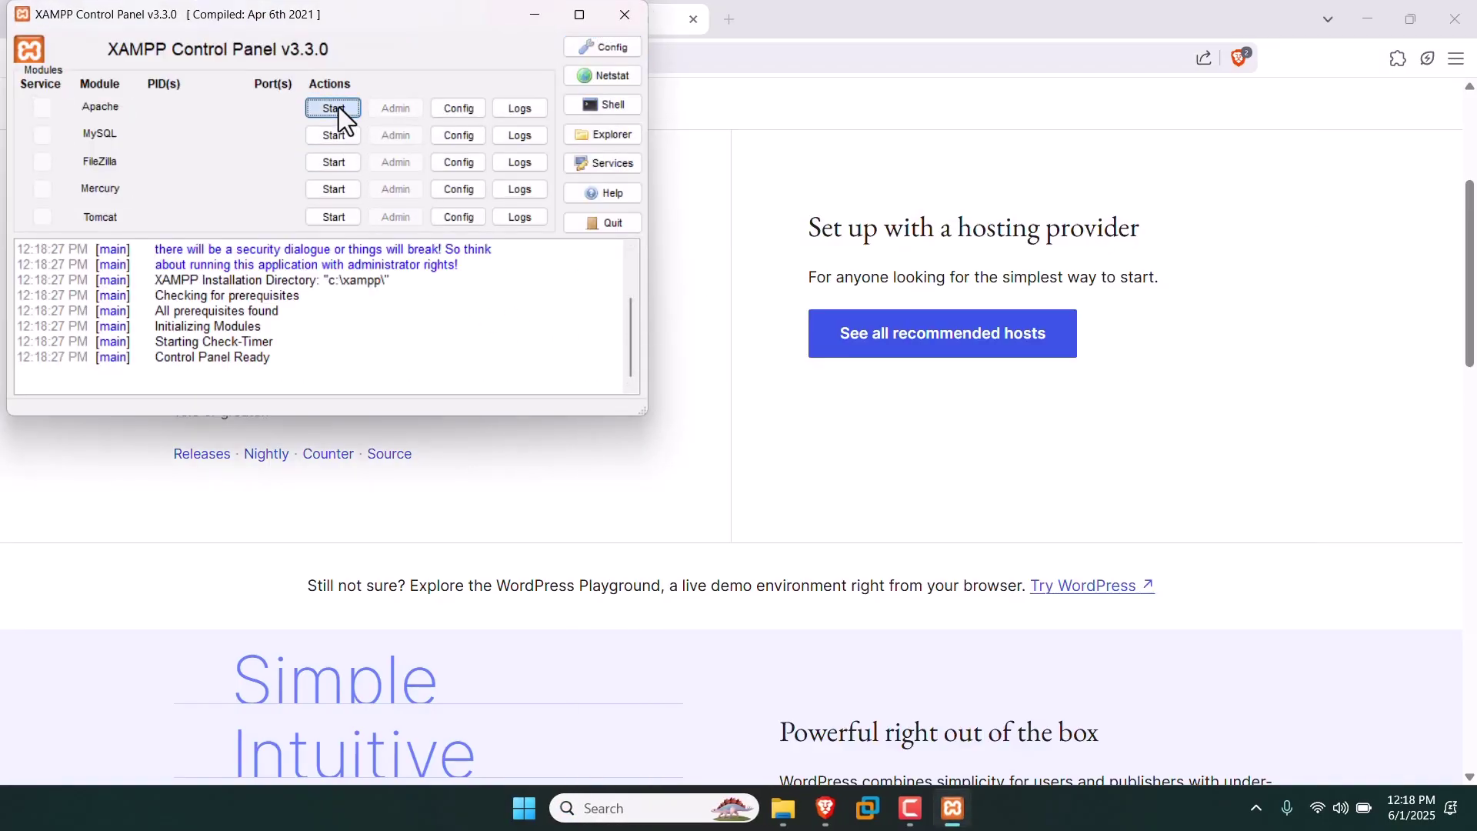
pyautogui.click(343, 132)
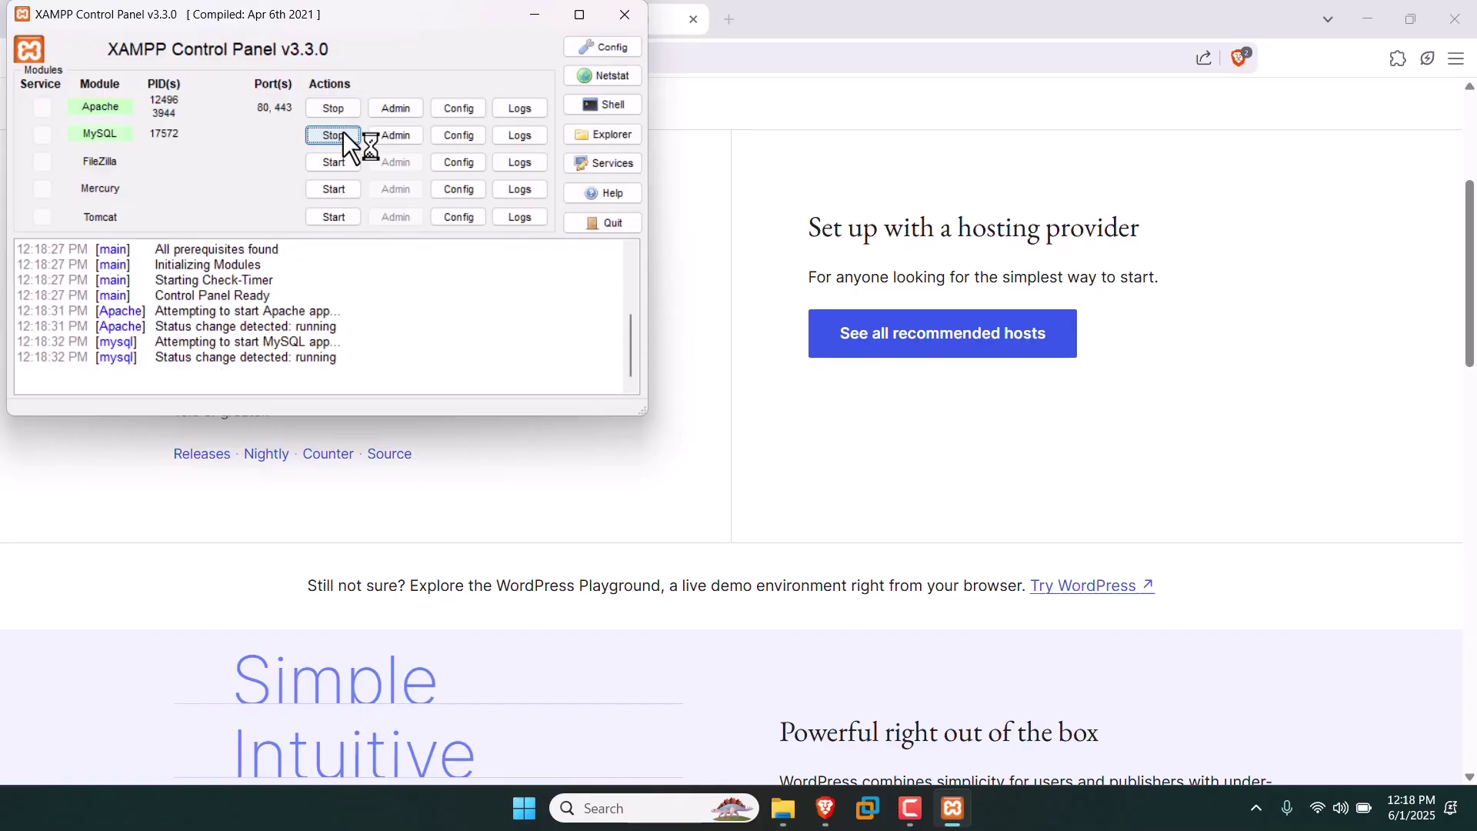
# Open phpMyAdmin from the MySQL Admin button and create a new database named test_db.
pyautogui.click(396, 135)
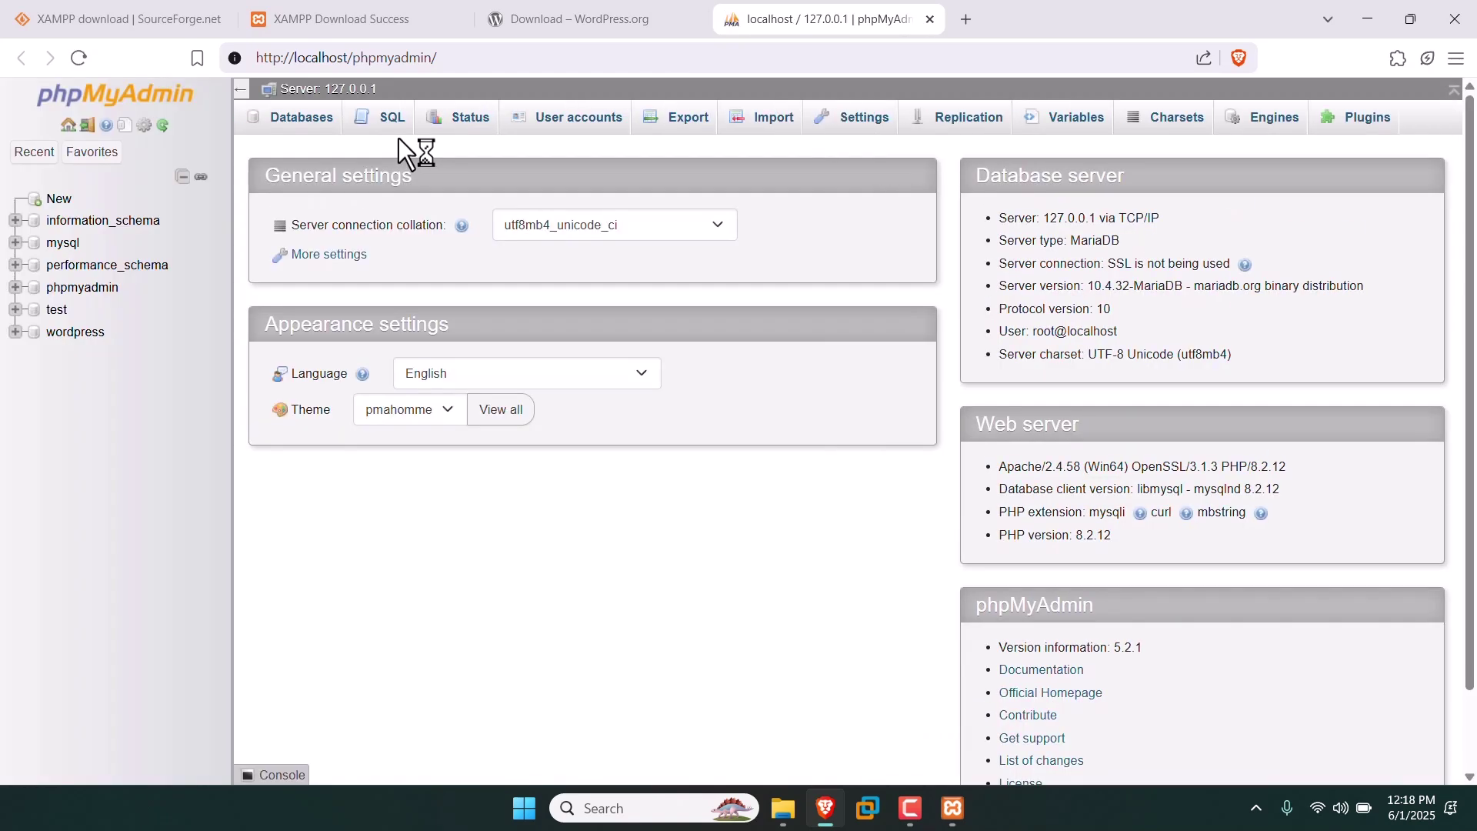
pyautogui.click(287, 59)
pyautogui.moveTo(287, 59); pyautogui.dragTo(248, 70)
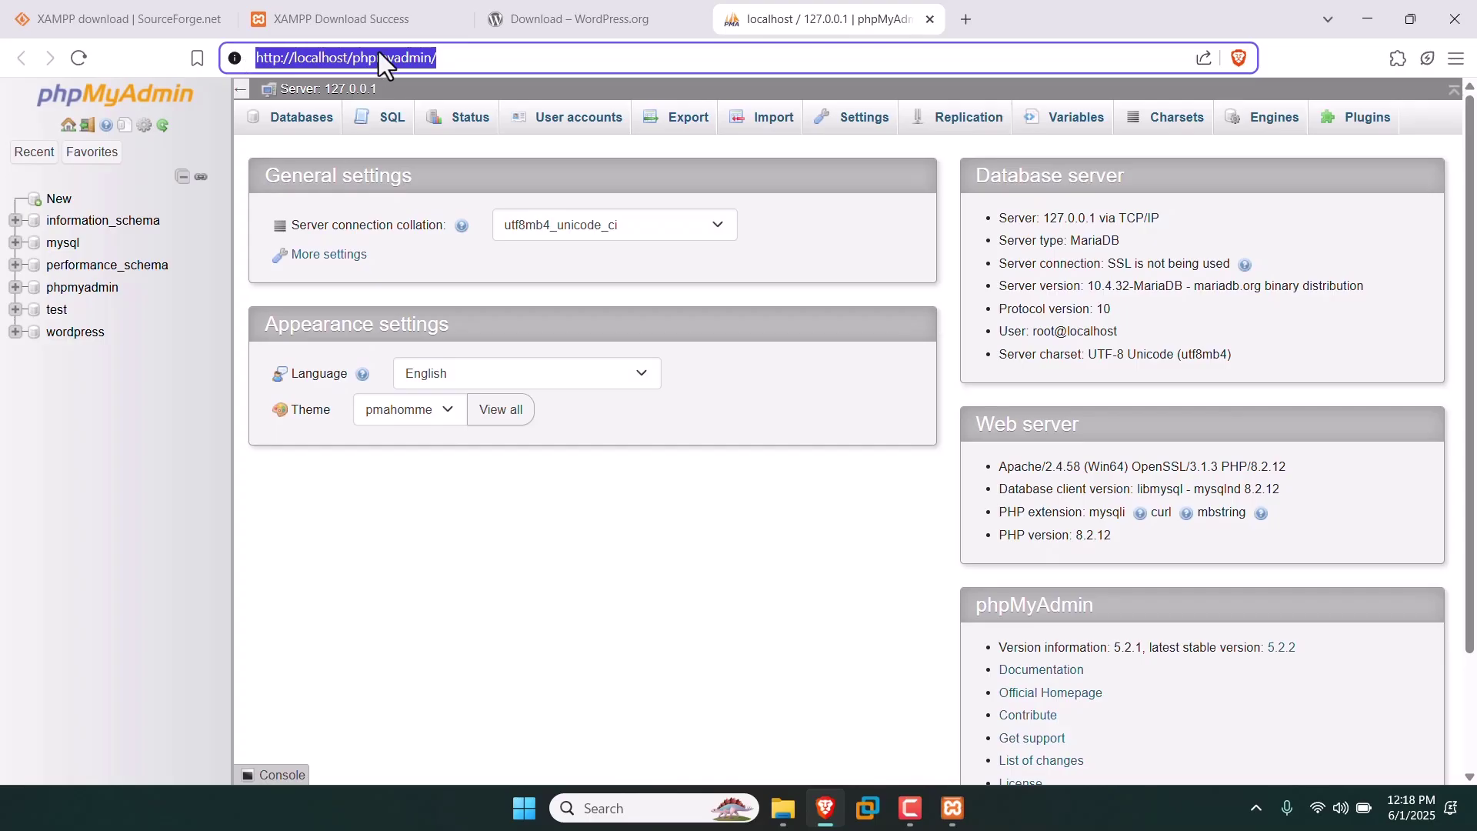
pyautogui.click(56, 204)
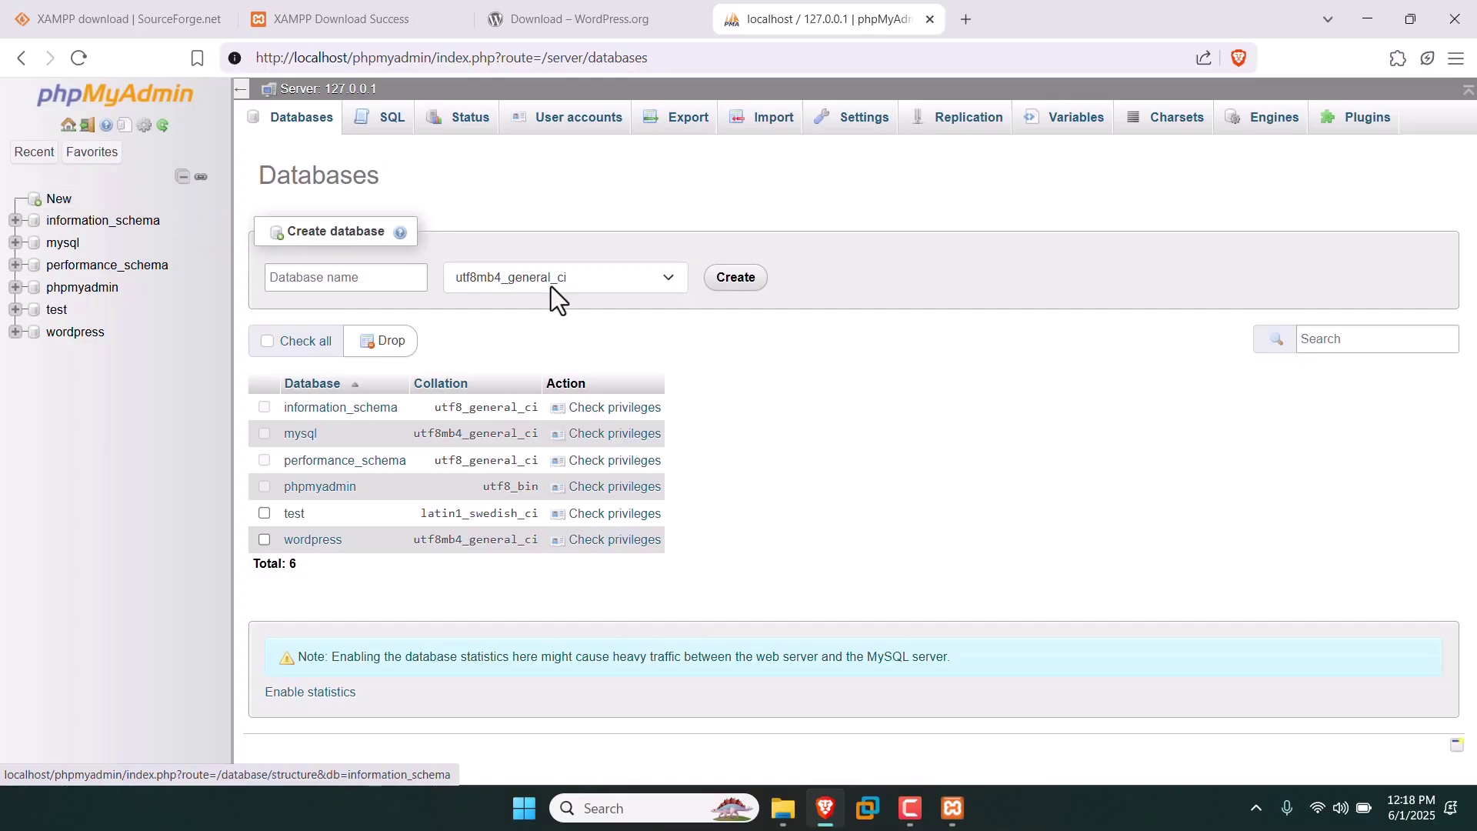
pyautogui.click(366, 271)
pyautogui.write('test')
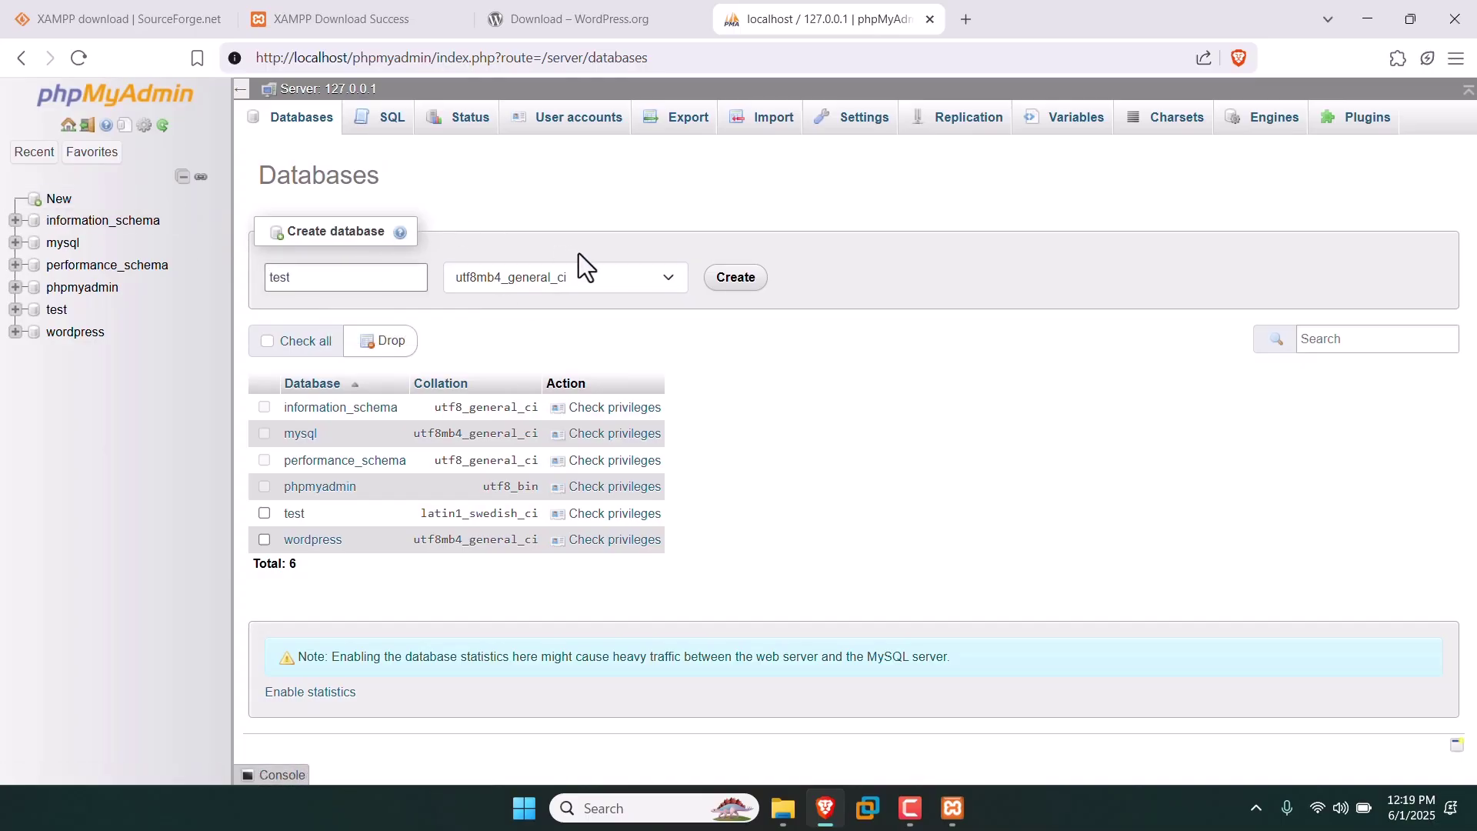
pyautogui.click(750, 283)
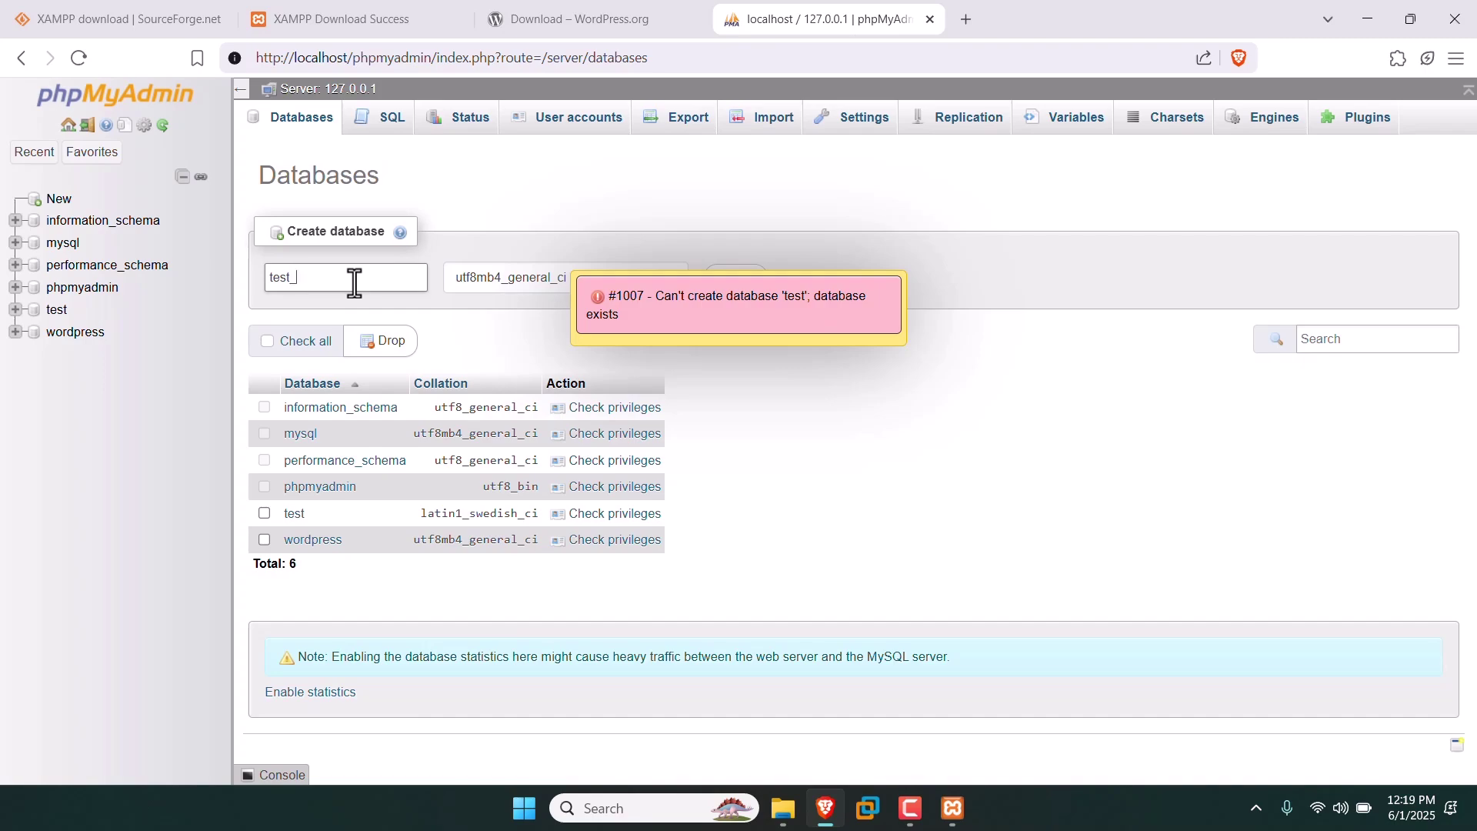
pyautogui.press('Return')
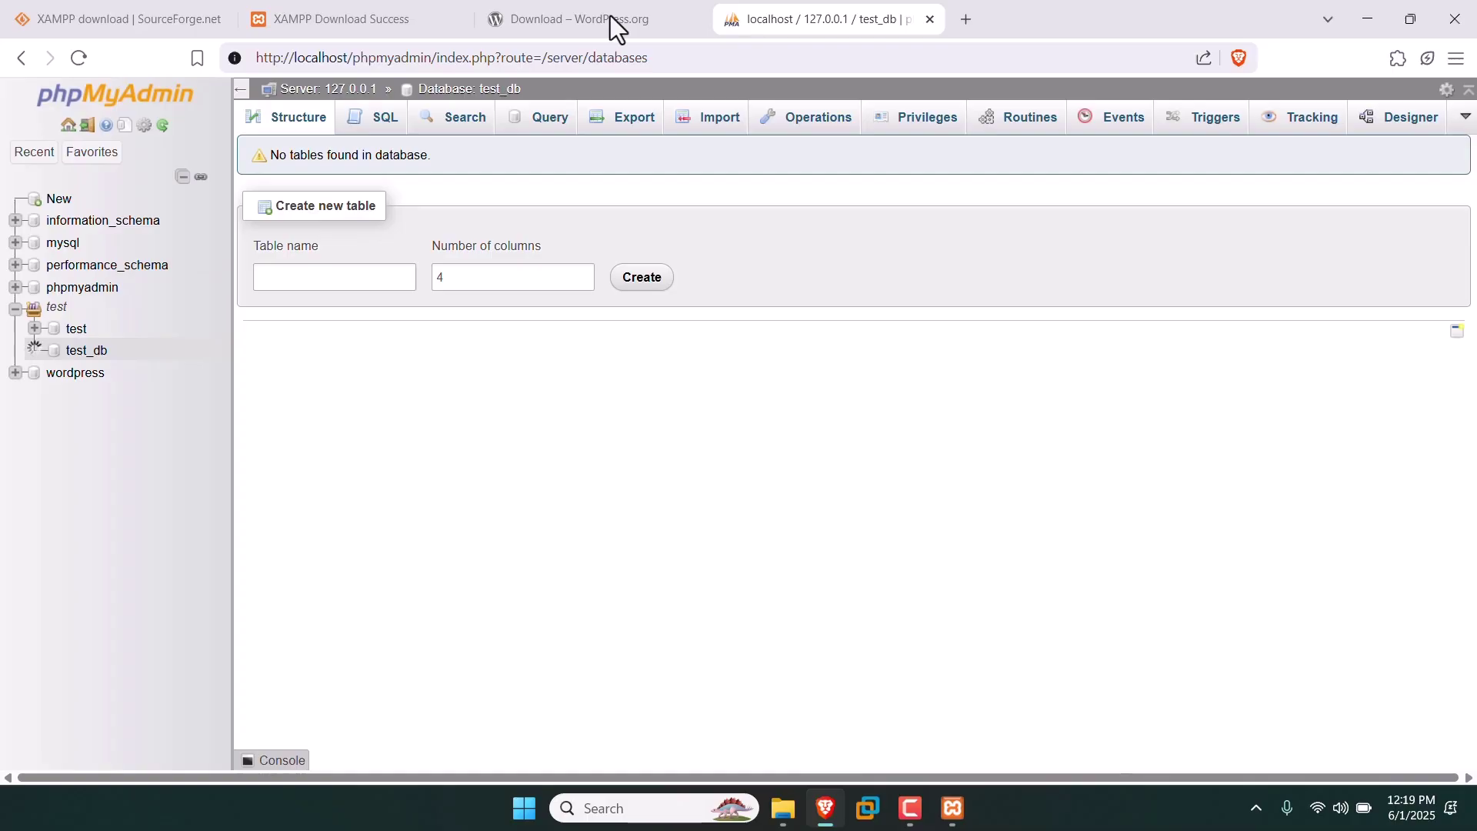
# Load localhost in a new Brave tab and follow the test/ folder link.
pyautogui.click(967, 20)
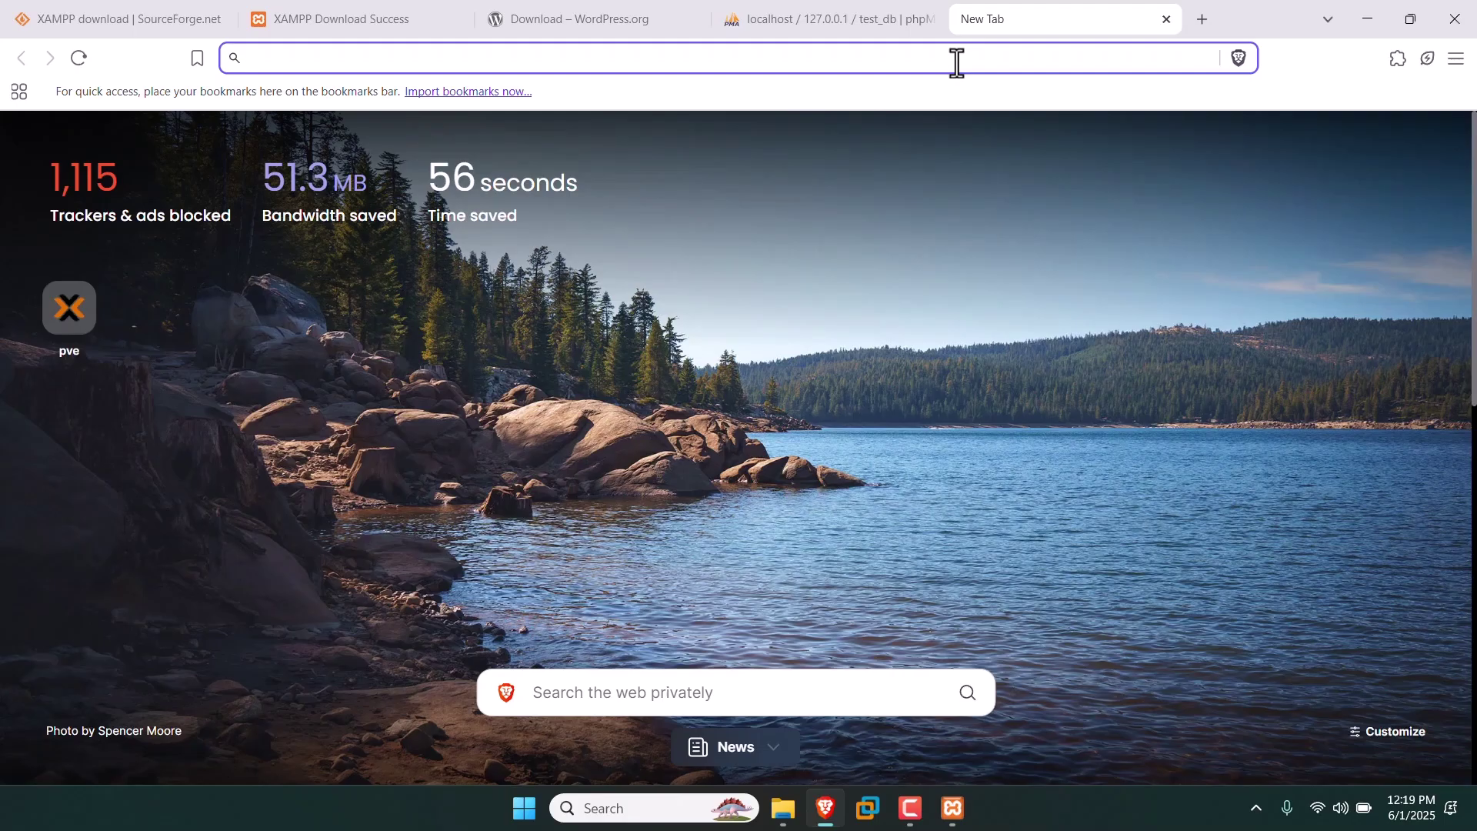
pyautogui.write('localhost')
pyautogui.press('Return')
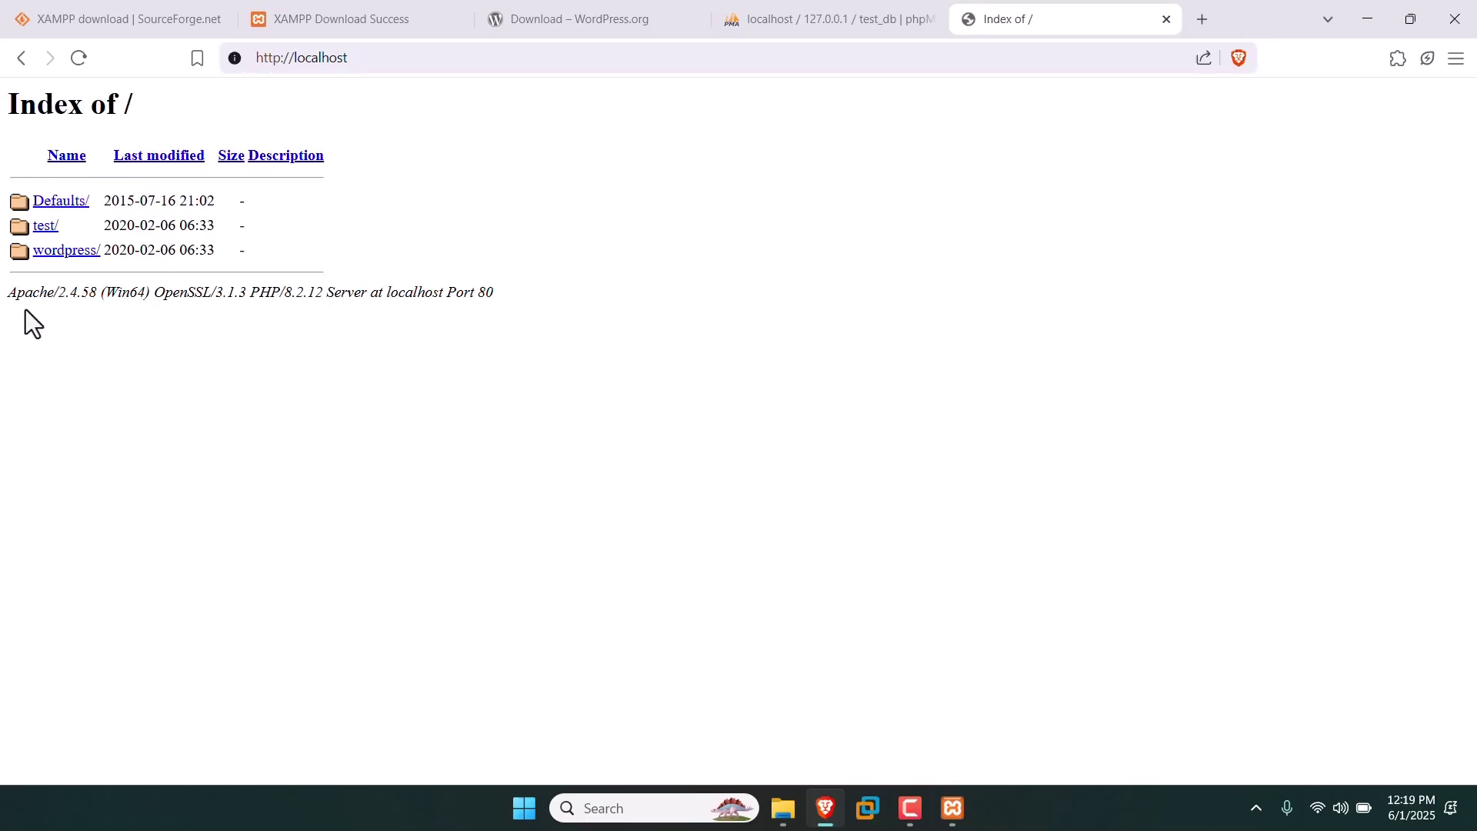
pyautogui.click(45, 233)
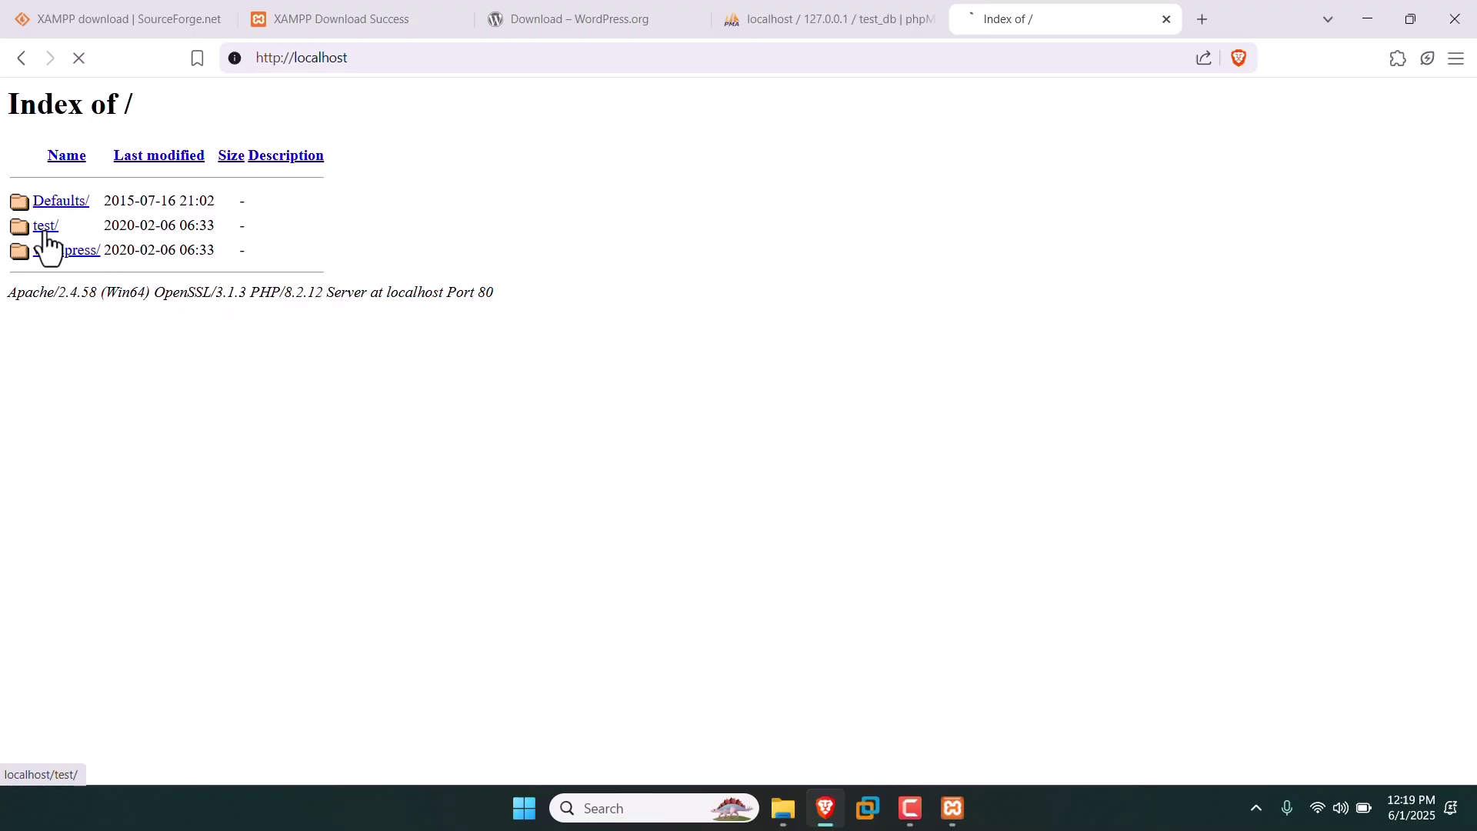
# Continue the WordPress setup in English past the welcome page to the database details form.
pyautogui.click(918, 808)
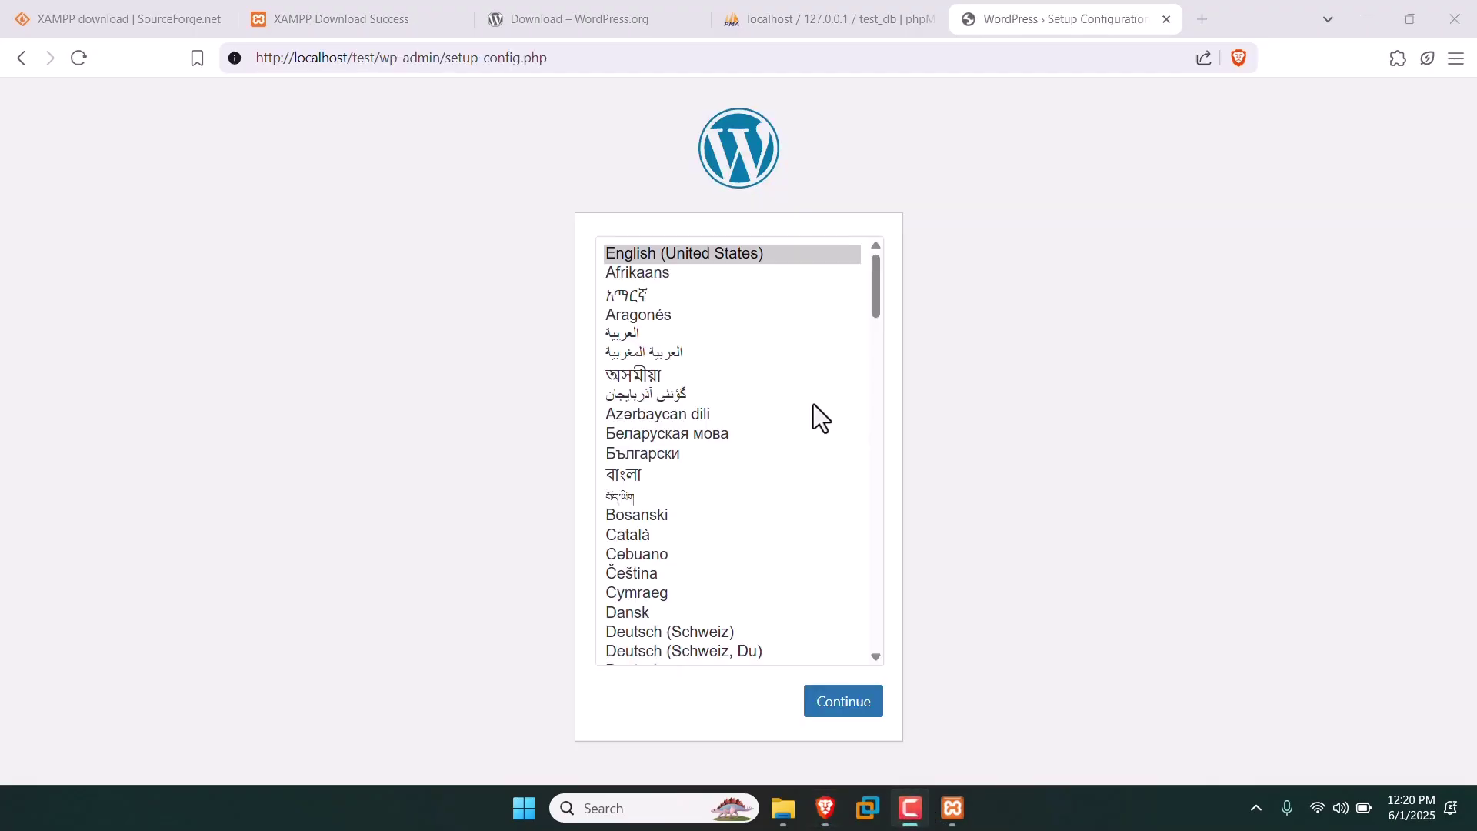
pyautogui.click(331, 257)
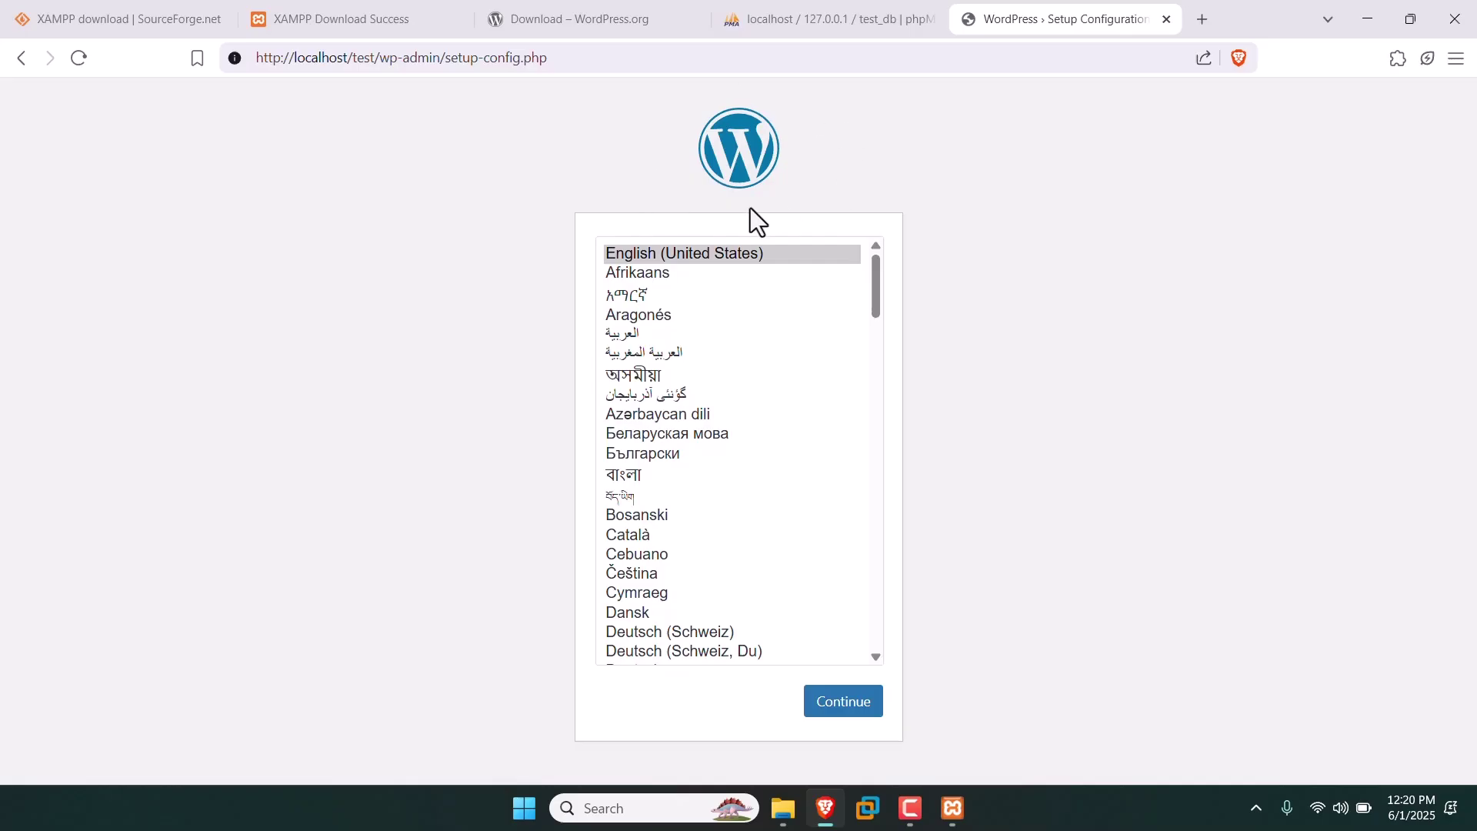
pyautogui.click(852, 714)
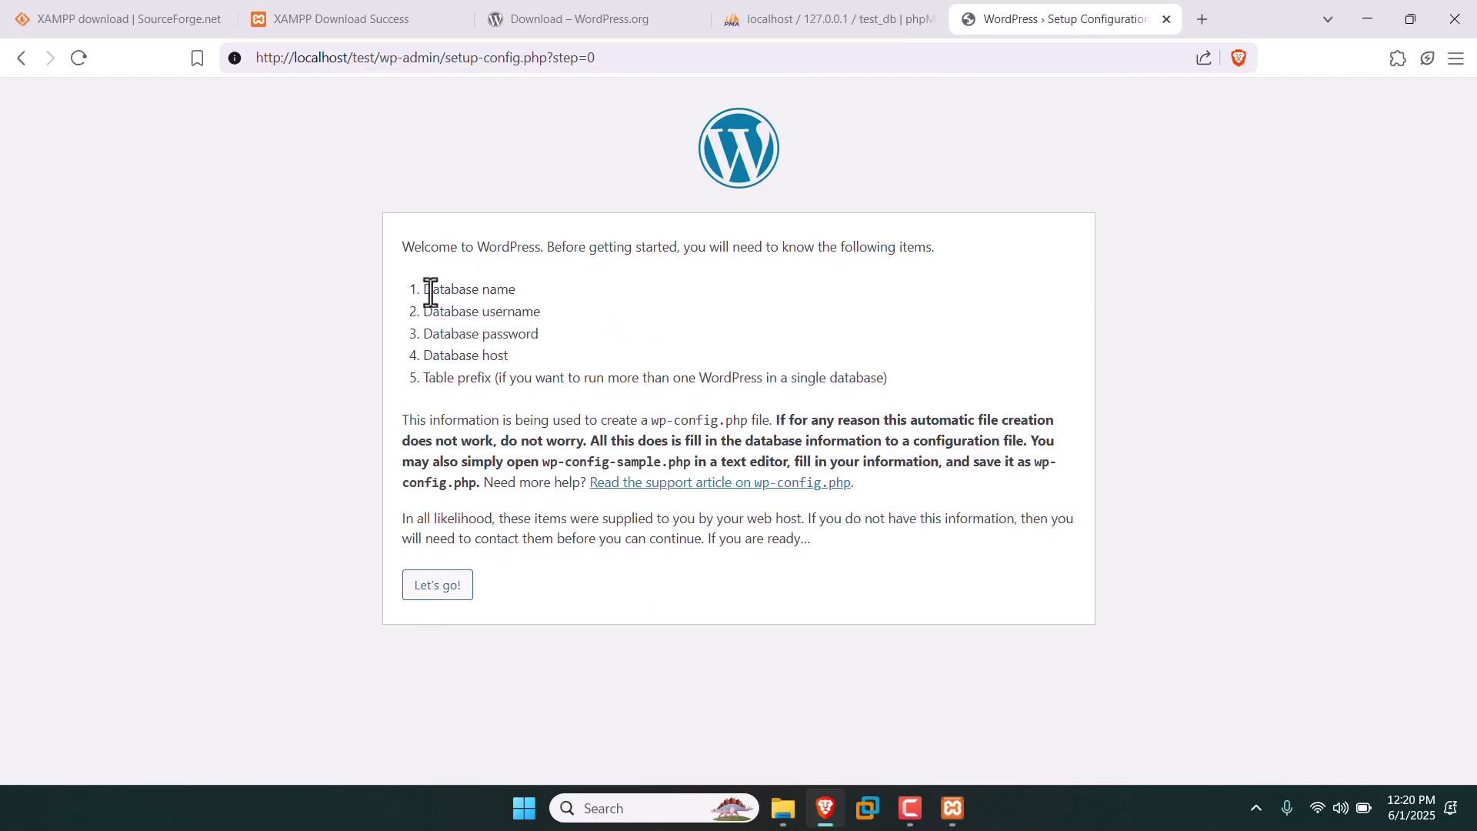
pyautogui.moveTo(425, 290); pyautogui.dragTo(518, 376)
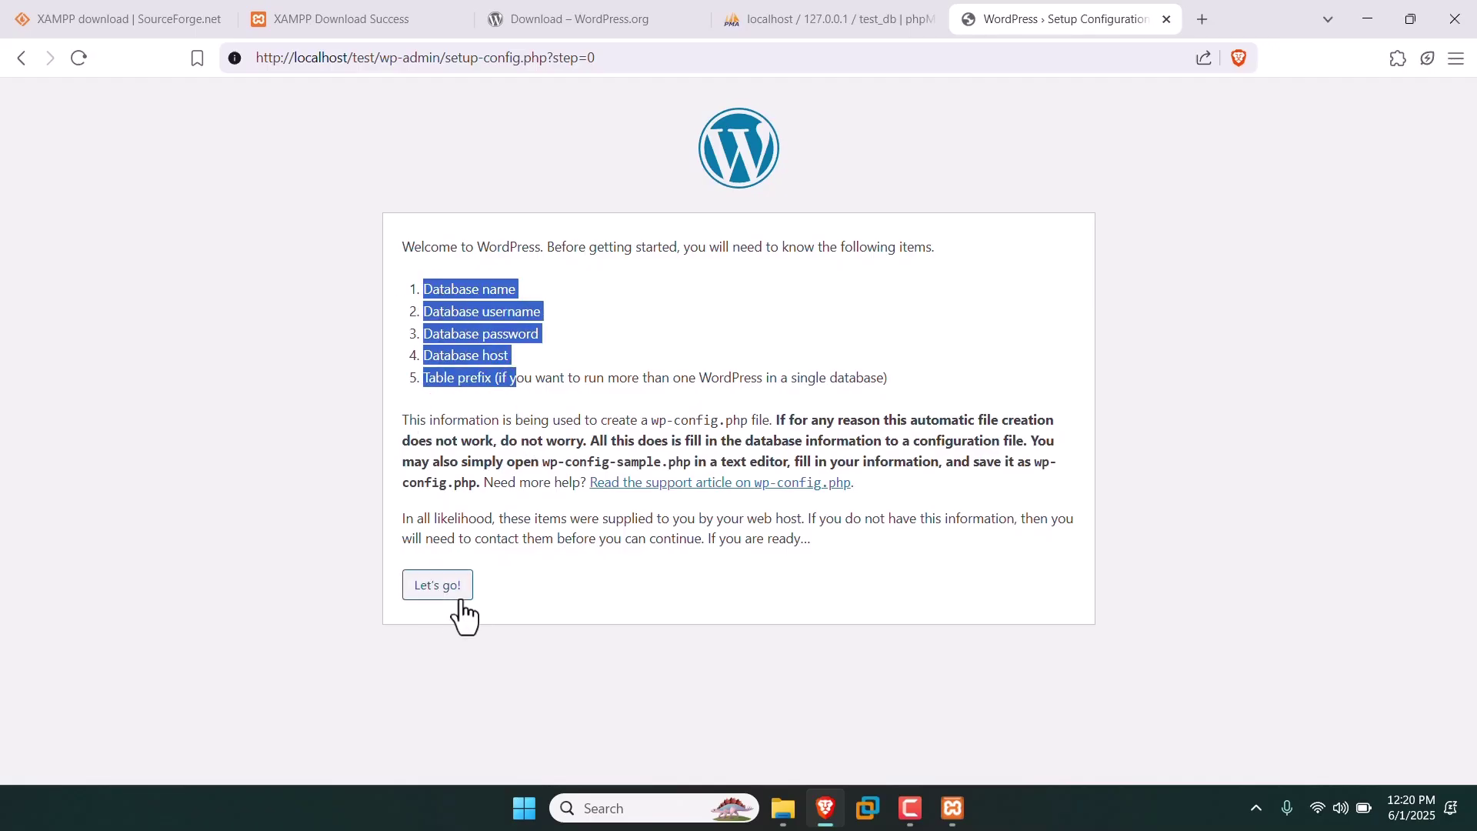
pyautogui.click(446, 593)
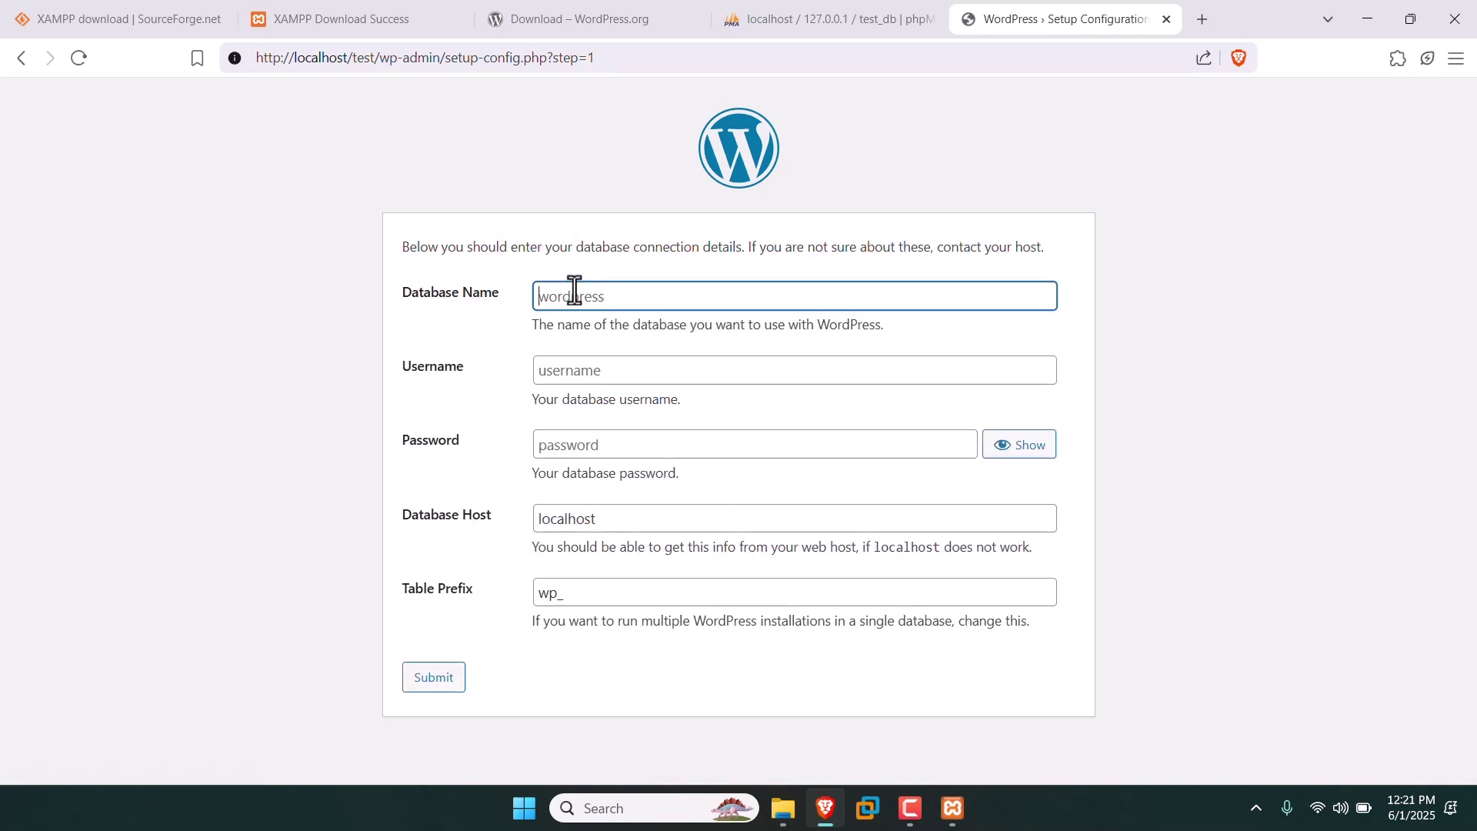
# Select the test_db database name in phpMyAdmin for the Database Name field.
pyautogui.click(575, 291)
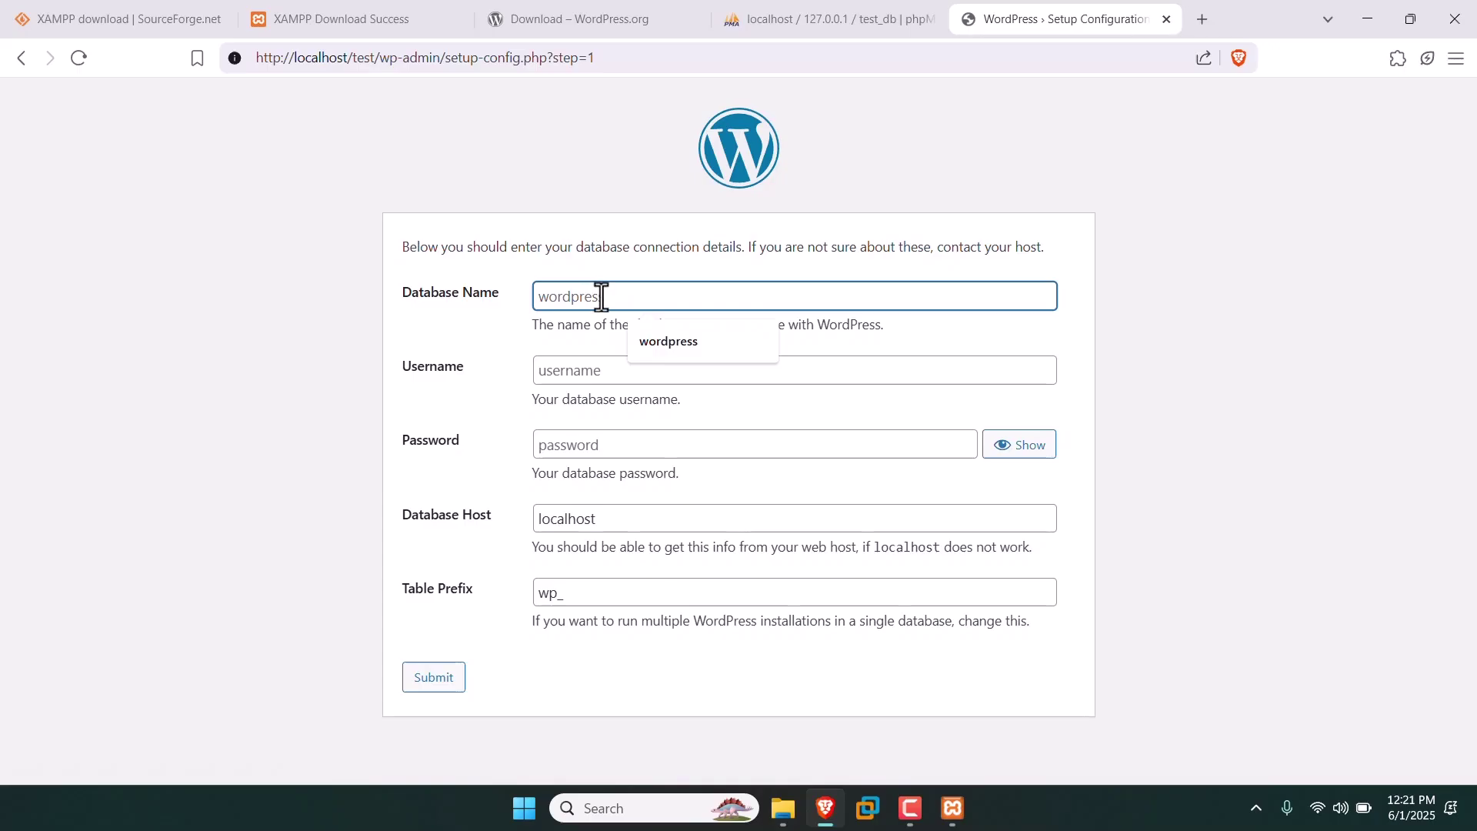
pyautogui.click(845, 12)
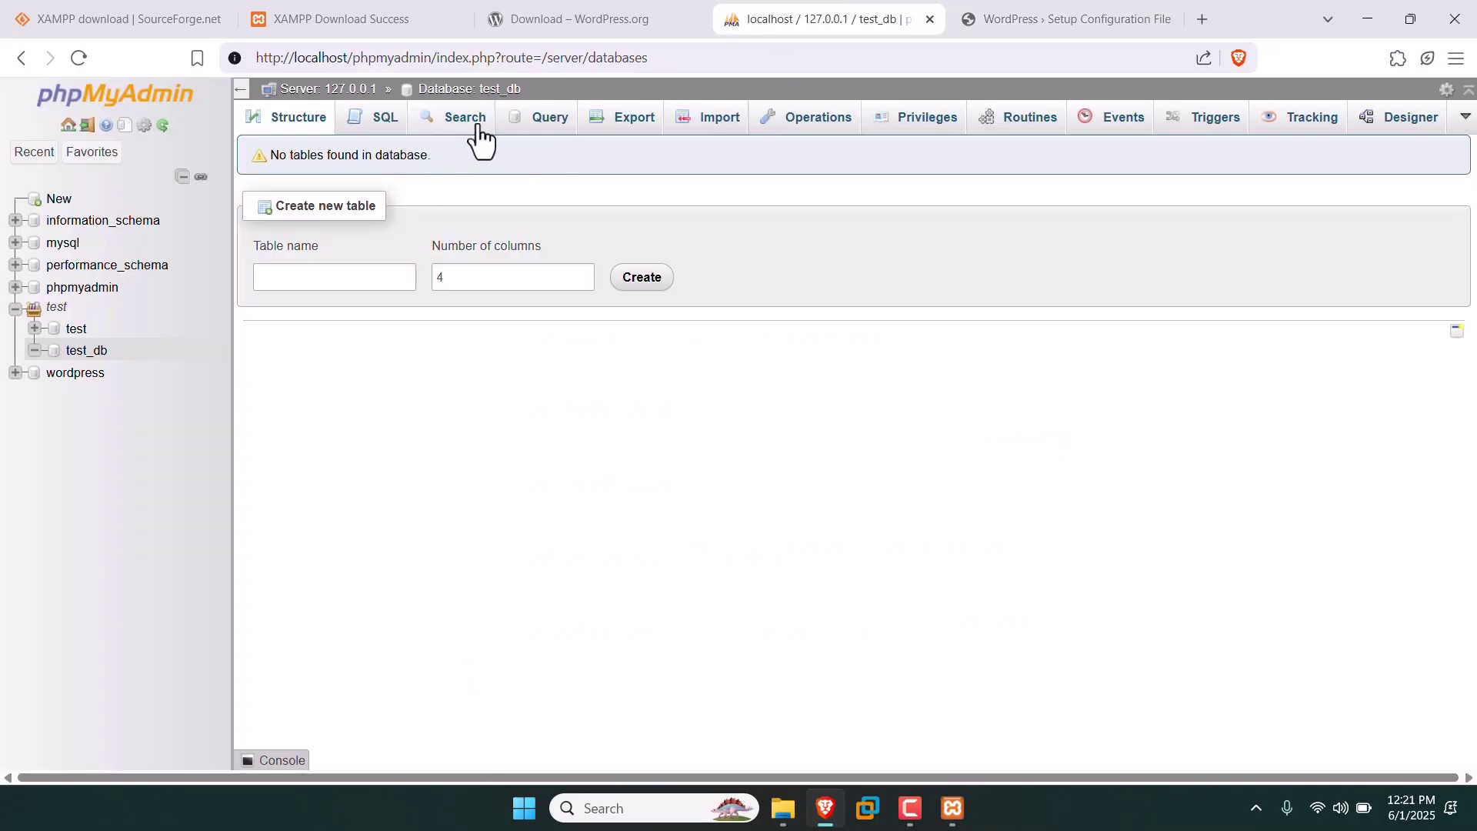
pyautogui.moveTo(523, 88); pyautogui.dragTo(479, 90)
pyautogui.hotkey('ctrl', 'c')
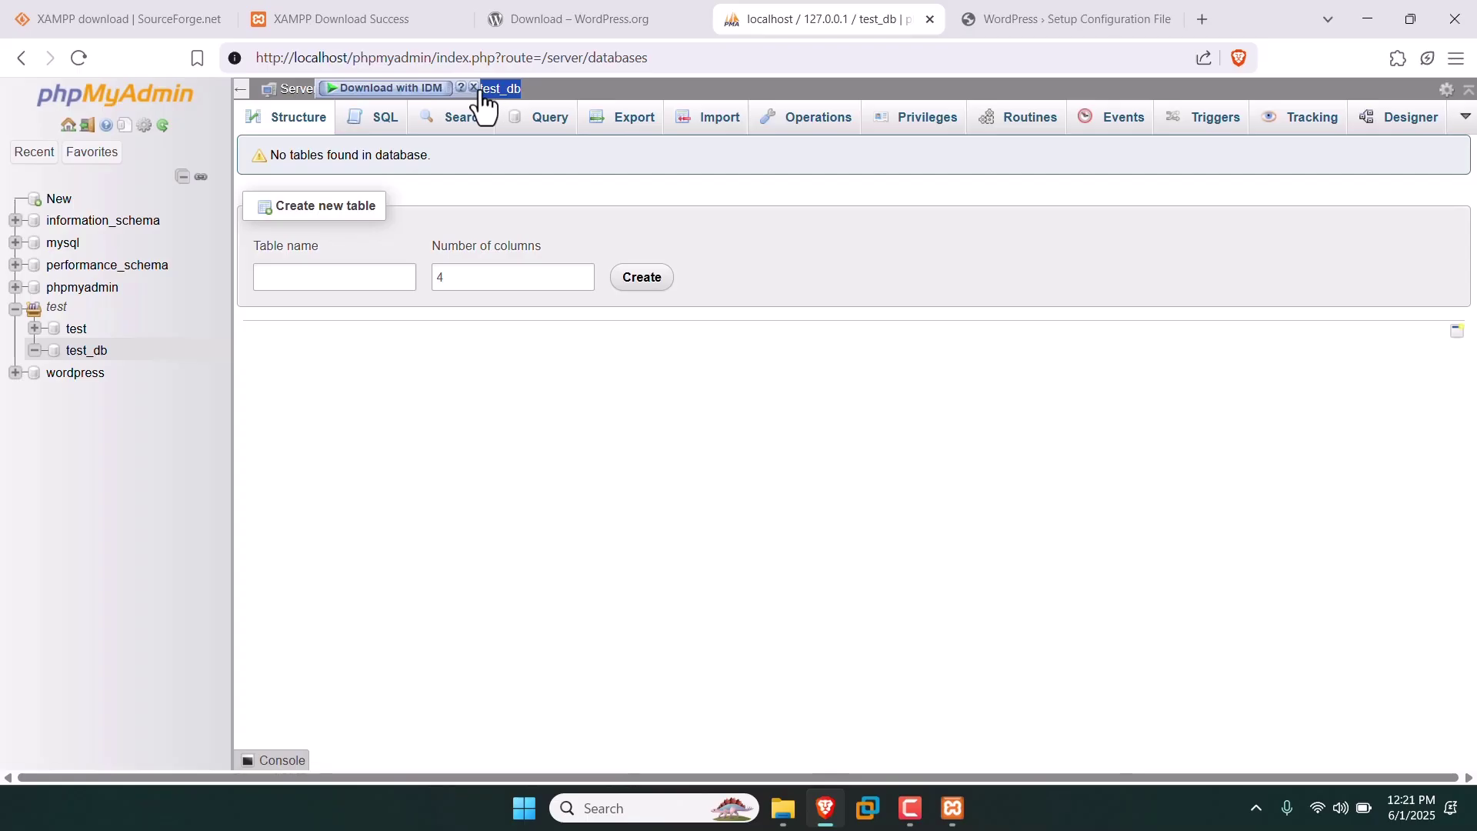
# Copy test_db from phpMyAdmin and paste it into the WordPress Database Name field.
pyautogui.rightClick(483, 89)
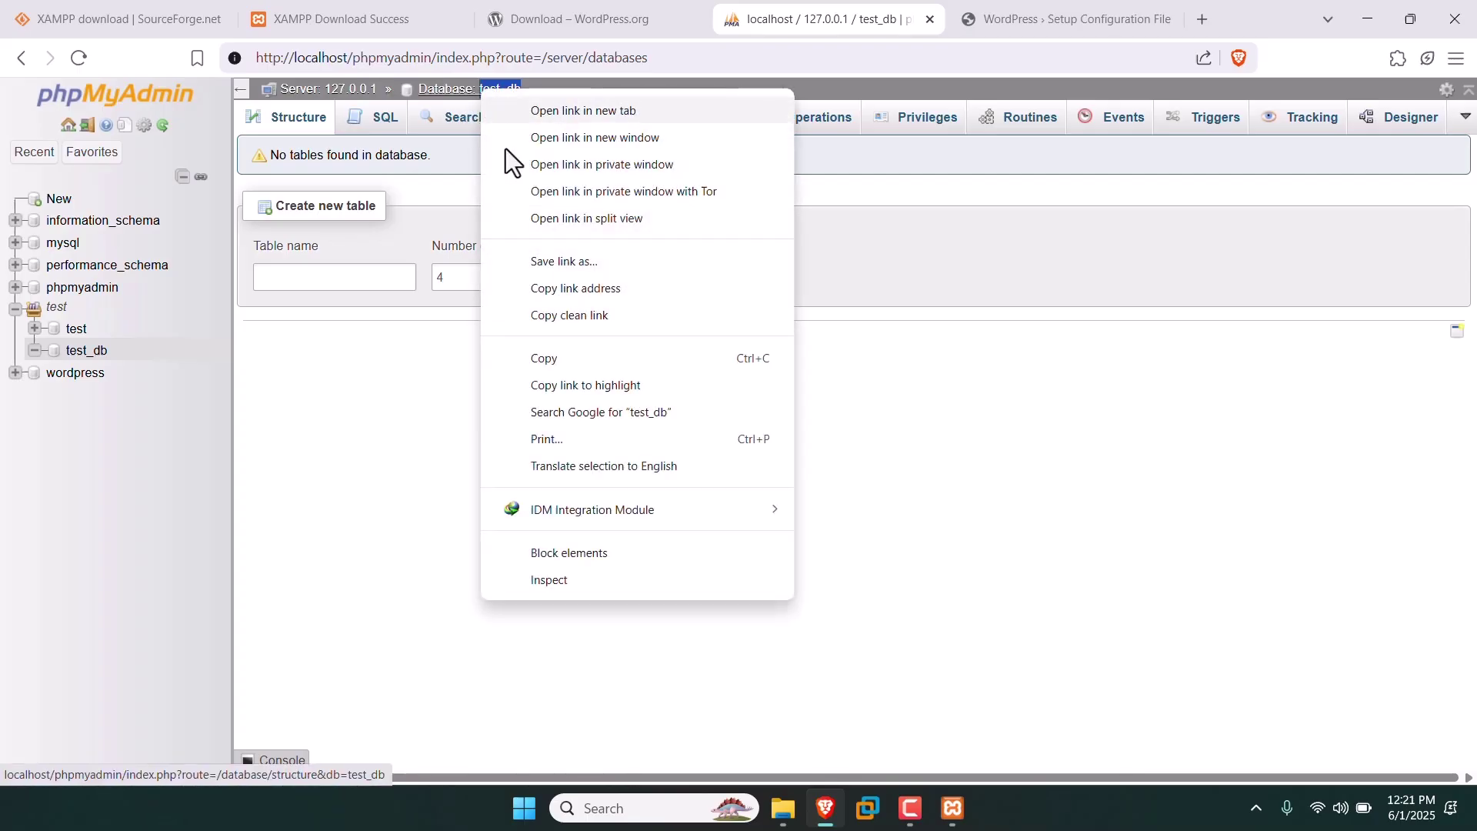
pyautogui.click(542, 357)
pyautogui.click(1020, 16)
pyautogui.click(643, 299)
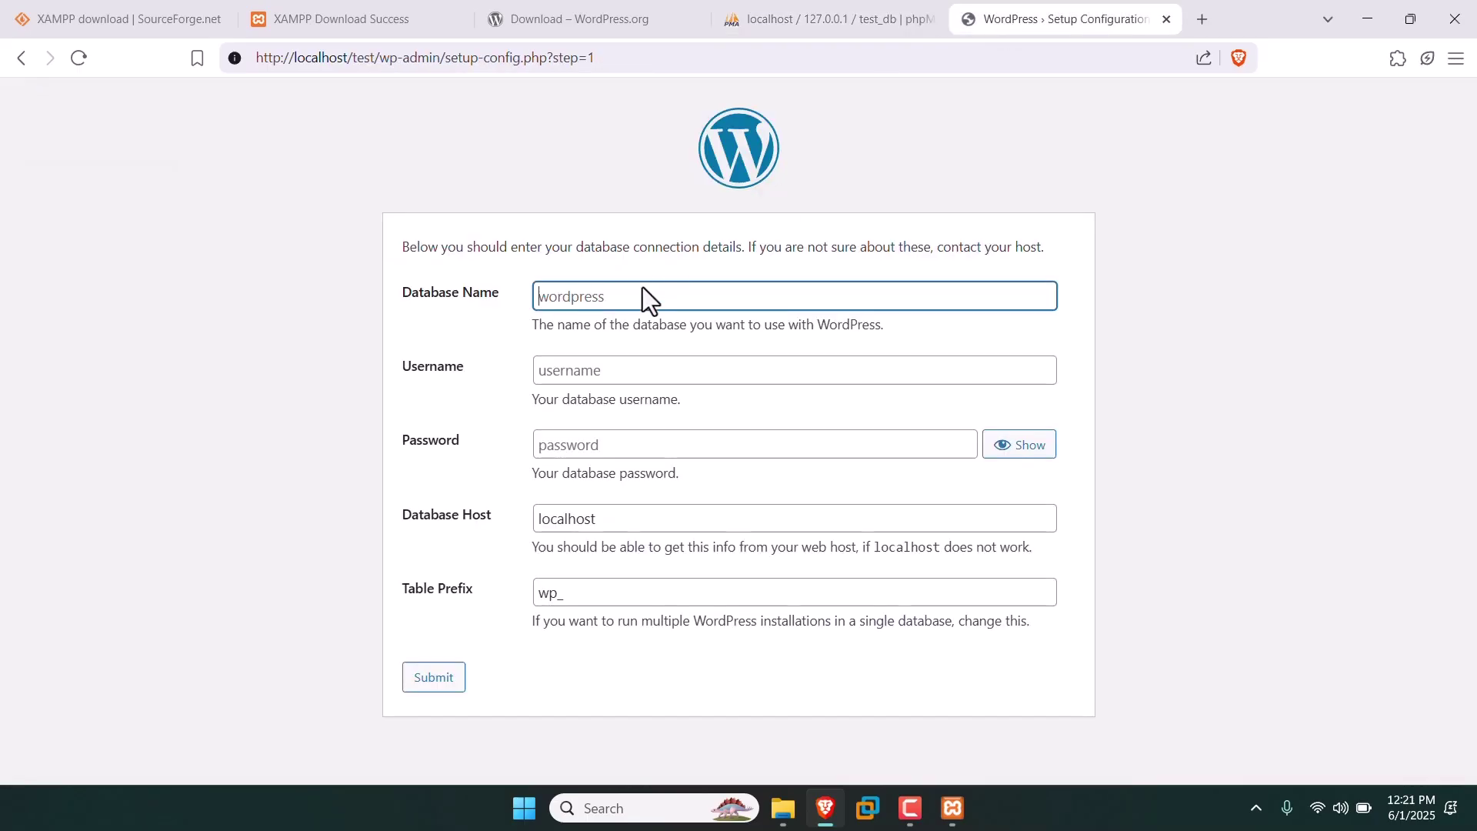
pyautogui.hotkey('ctrl', 'v')
# Set Username to root, keep host localhost and prefix wp_, and submit the connection details.
pyautogui.click(645, 365)
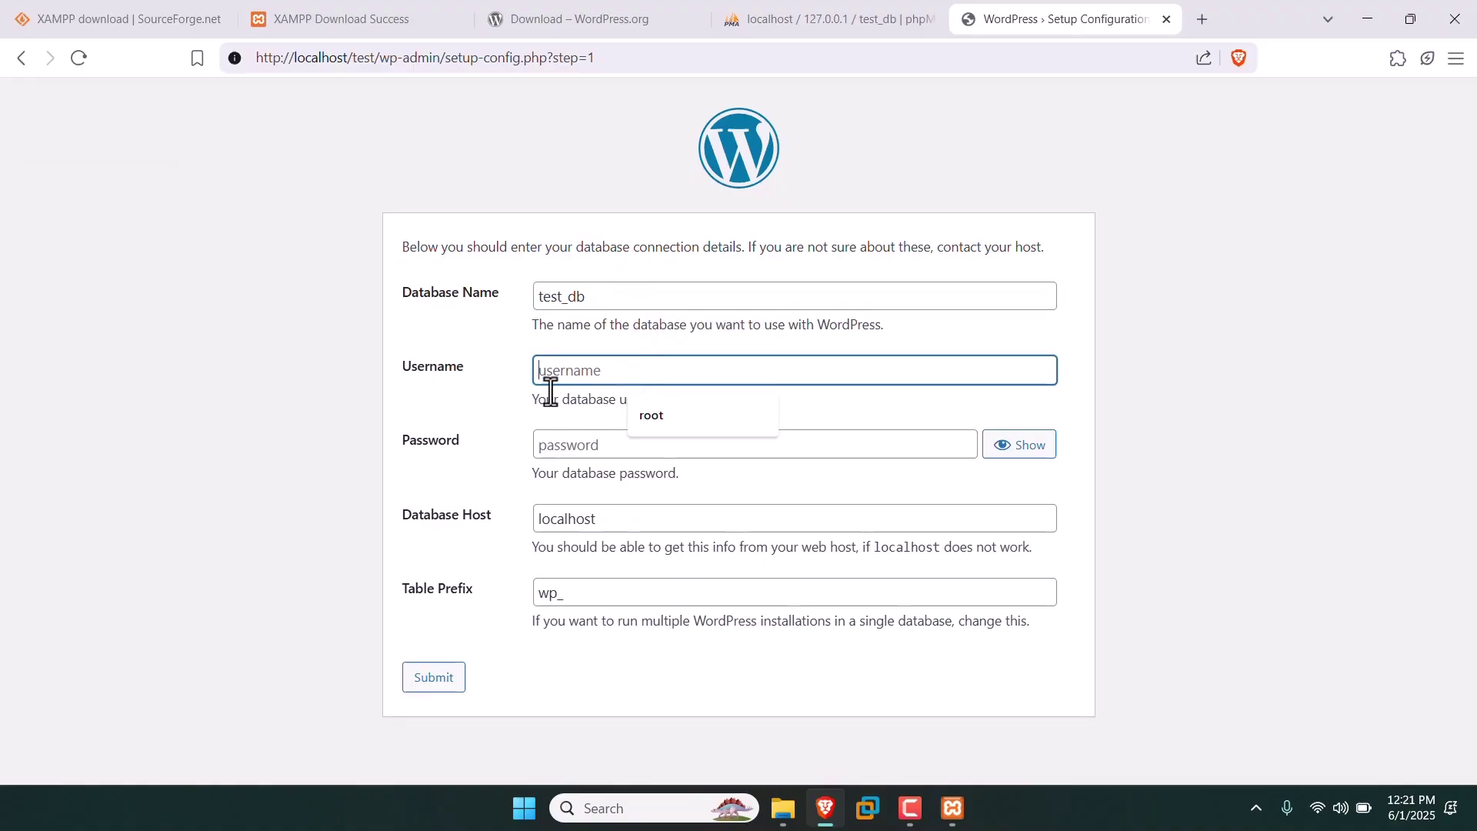
pyautogui.click(651, 415)
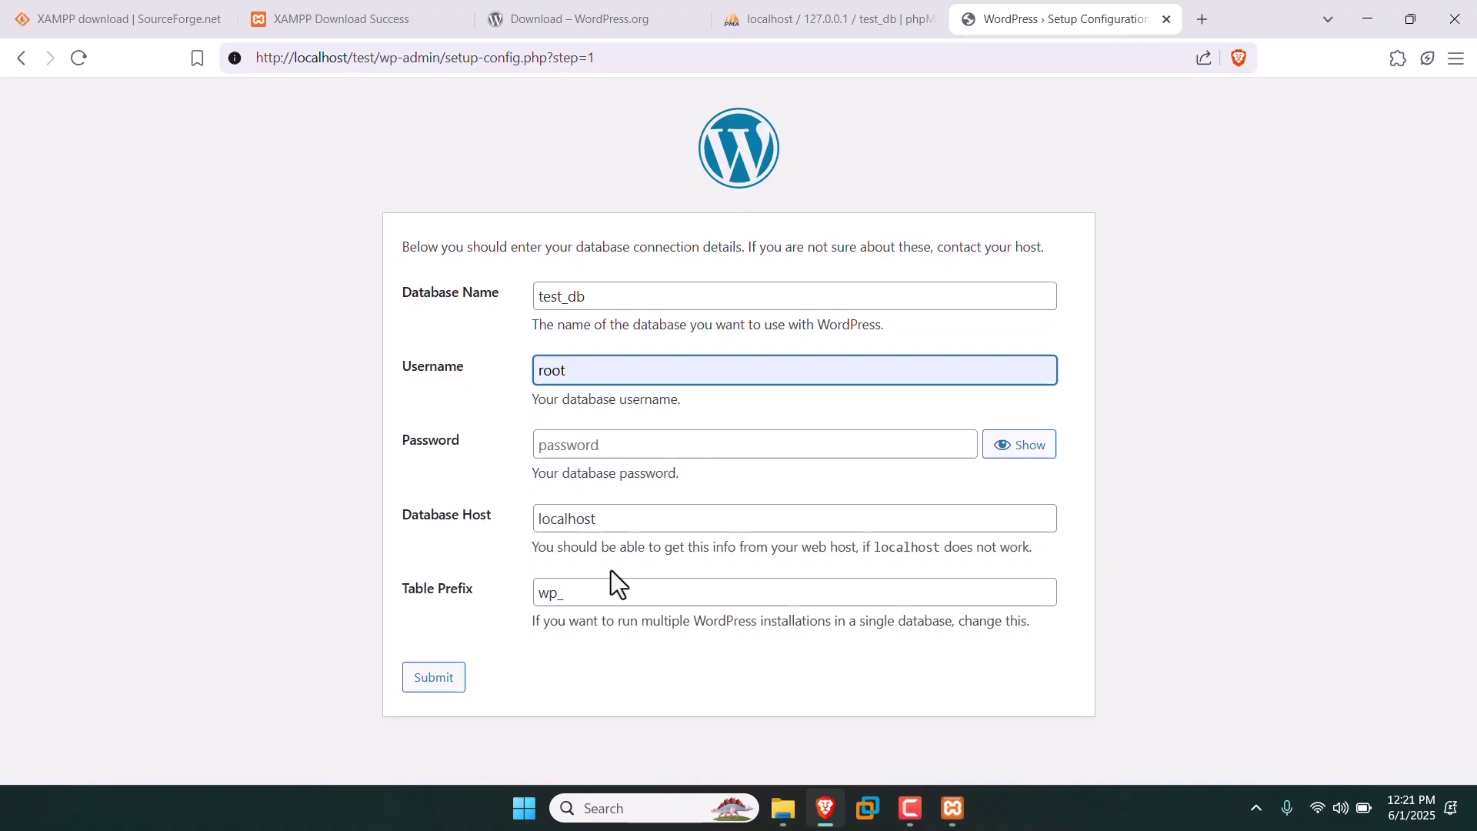
pyautogui.moveTo(534, 519); pyautogui.dragTo(600, 514)
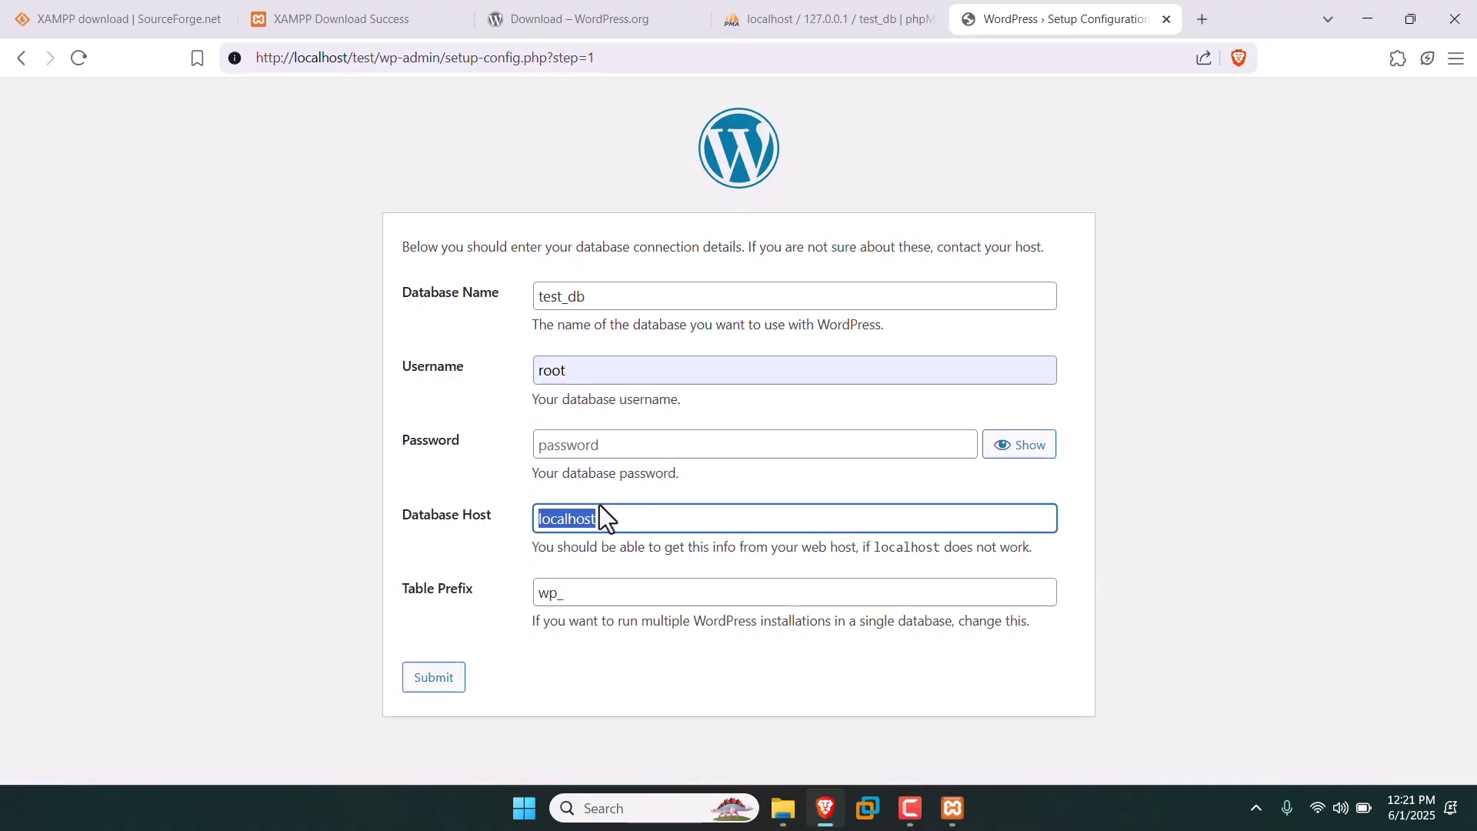
pyautogui.click(534, 576)
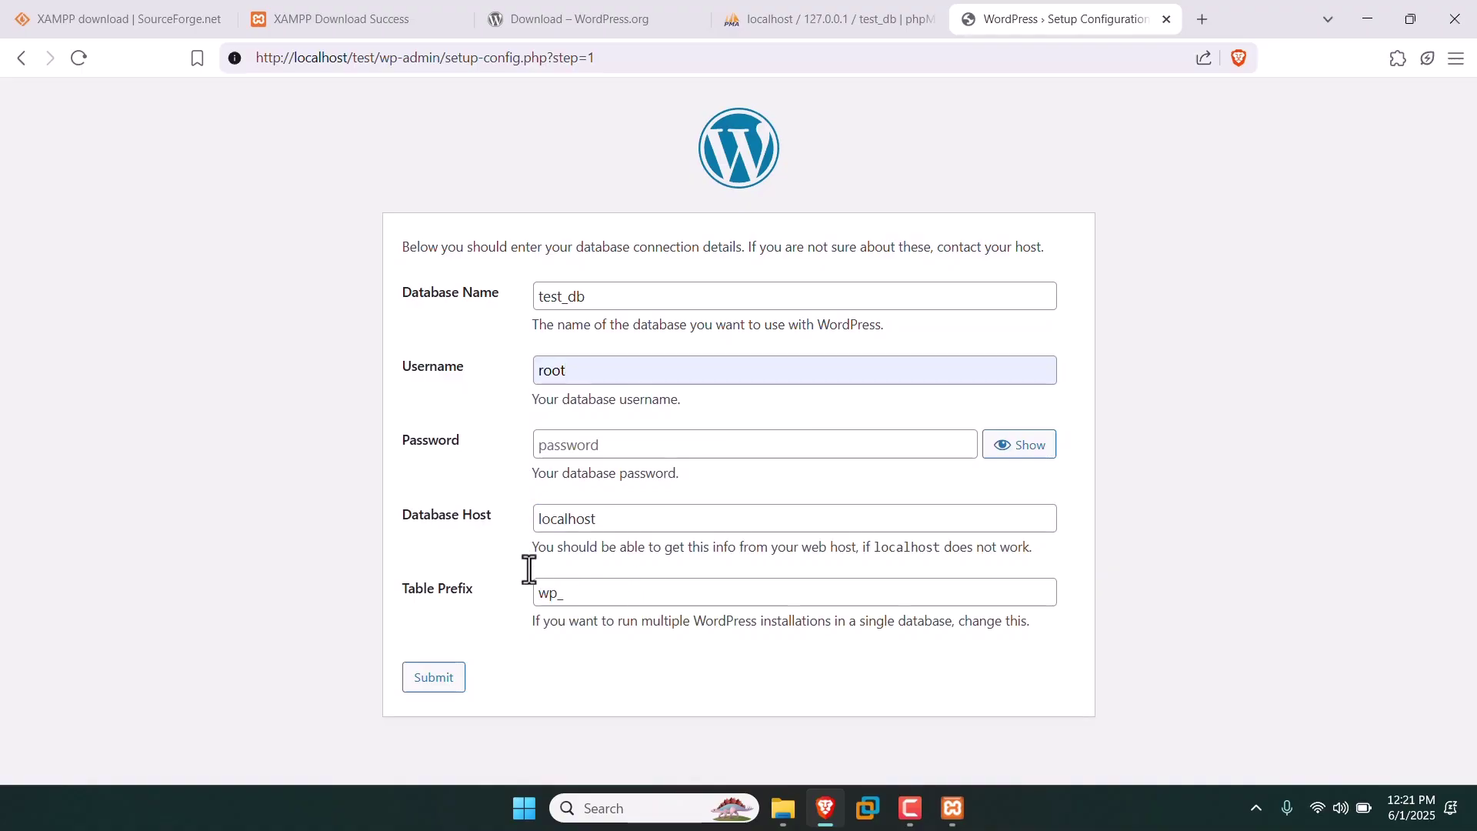
pyautogui.click(538, 597)
pyautogui.moveTo(538, 596); pyautogui.dragTo(561, 600)
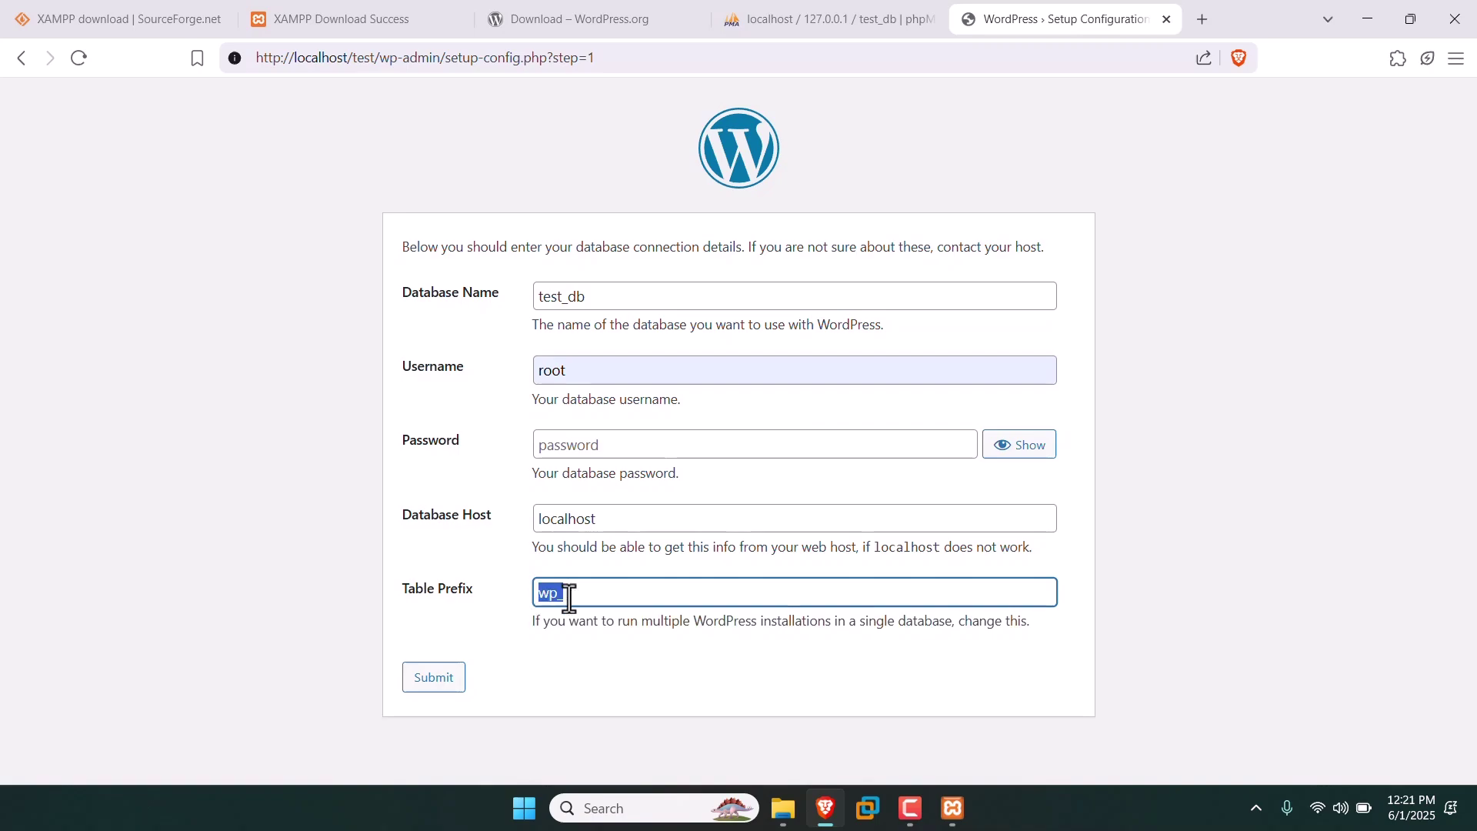
pyautogui.click(477, 640)
pyautogui.click(454, 678)
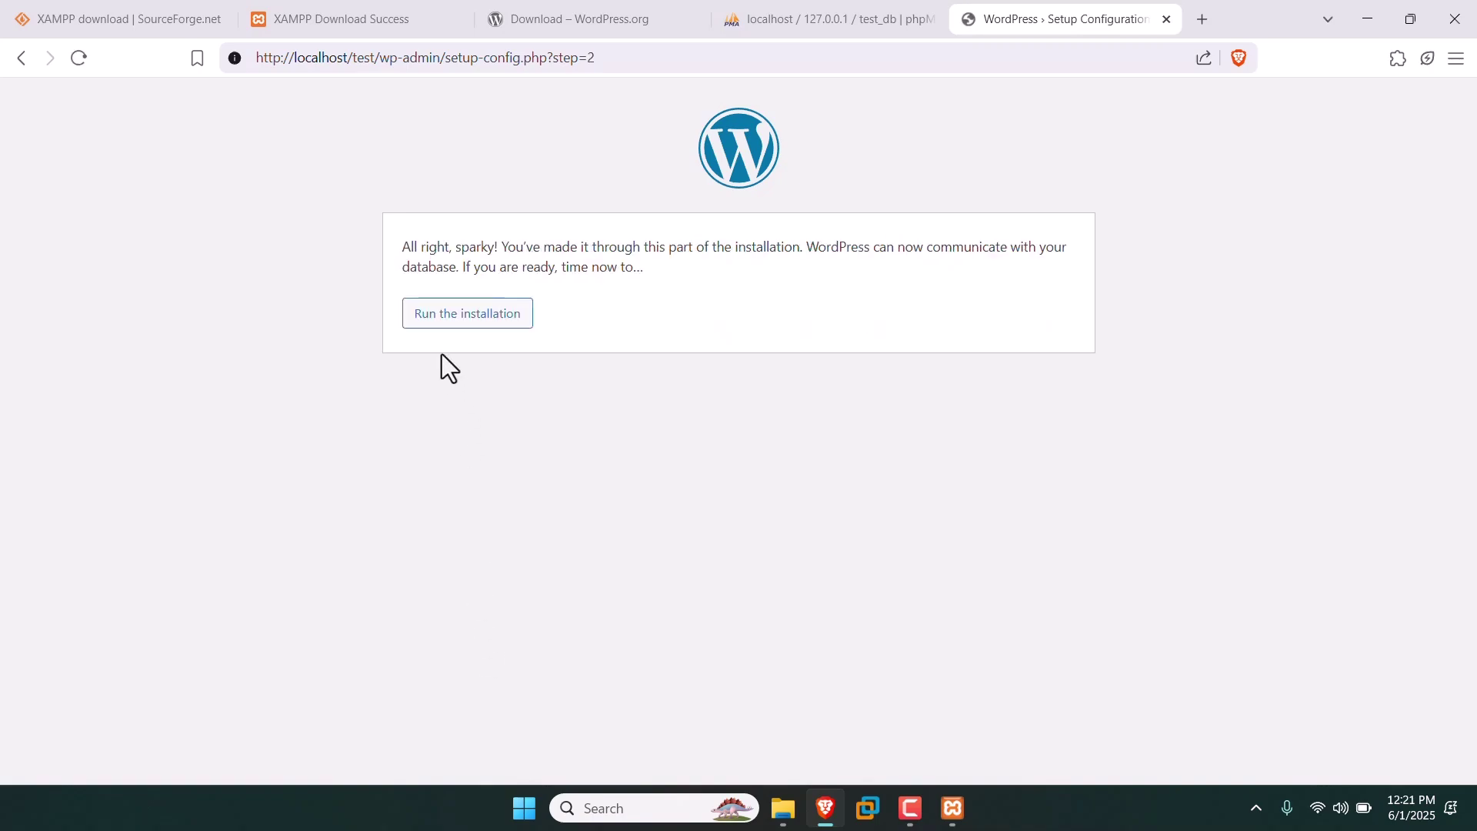
# Run the installation and enter 'portfolio' as the Site Title.
pyautogui.click(476, 315)
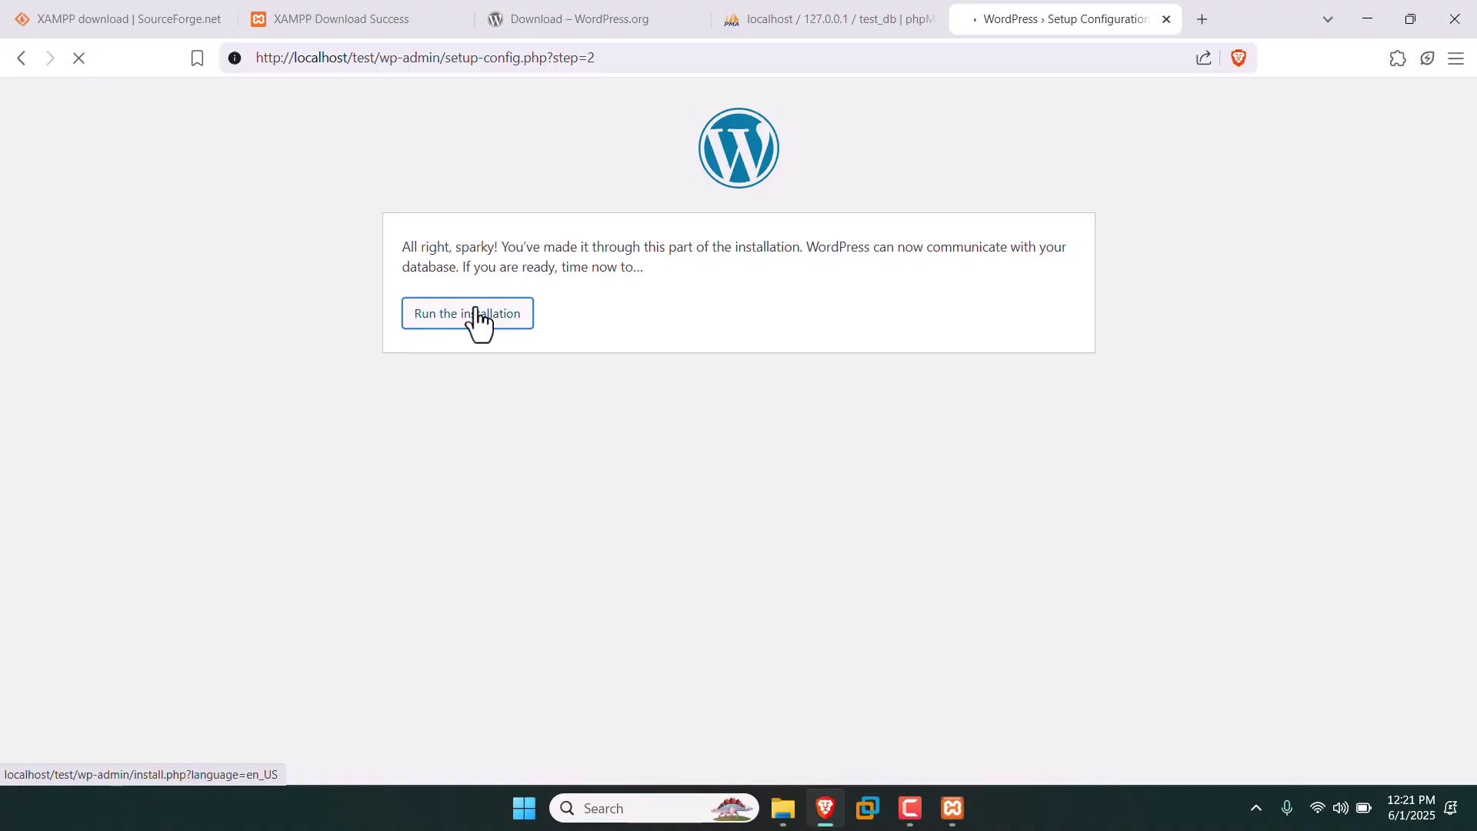
pyautogui.scroll(-2, 472, 308)
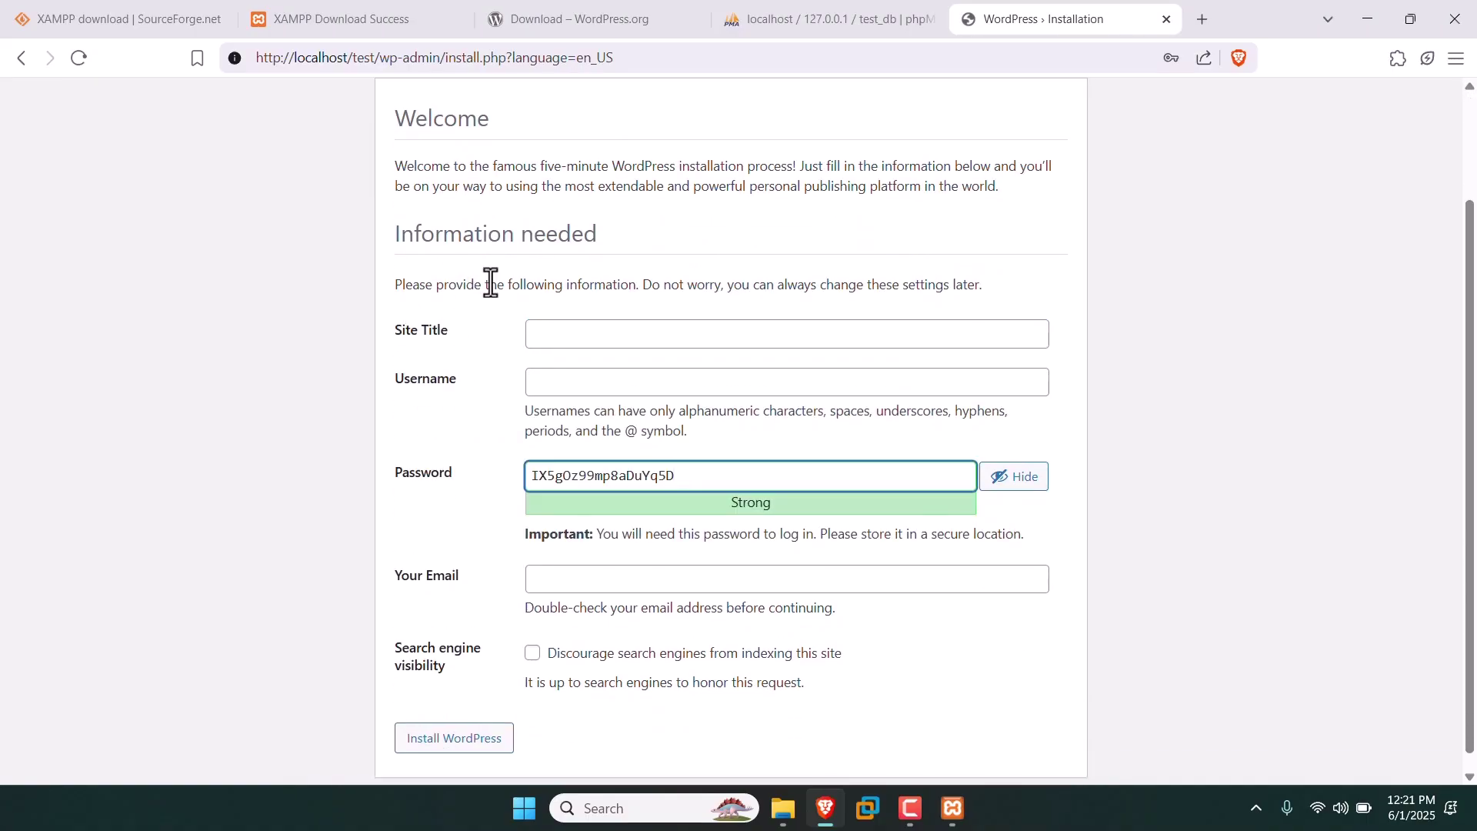
pyautogui.click(563, 321)
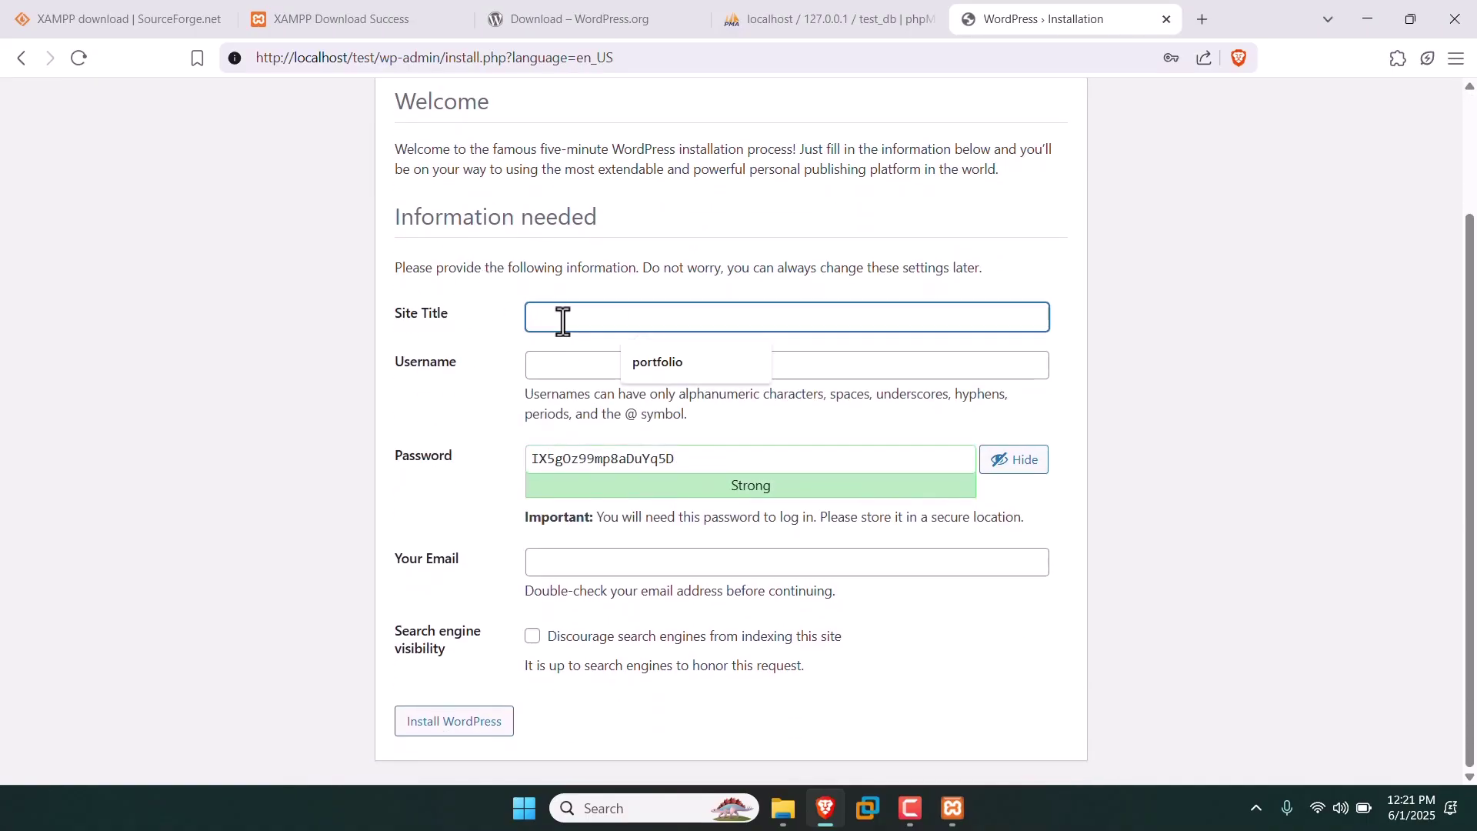
pyautogui.click(643, 362)
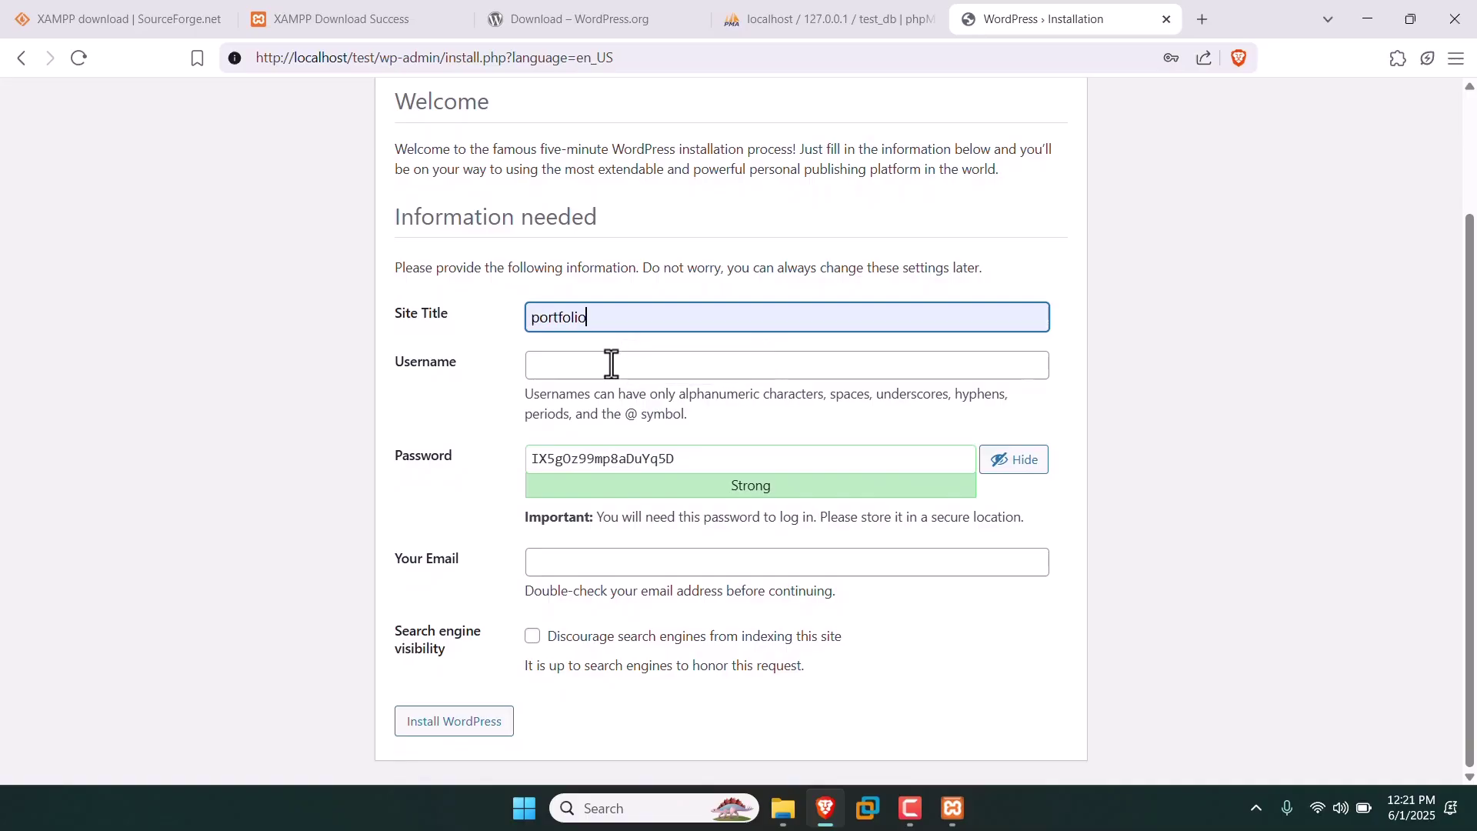
pyautogui.click(611, 363)
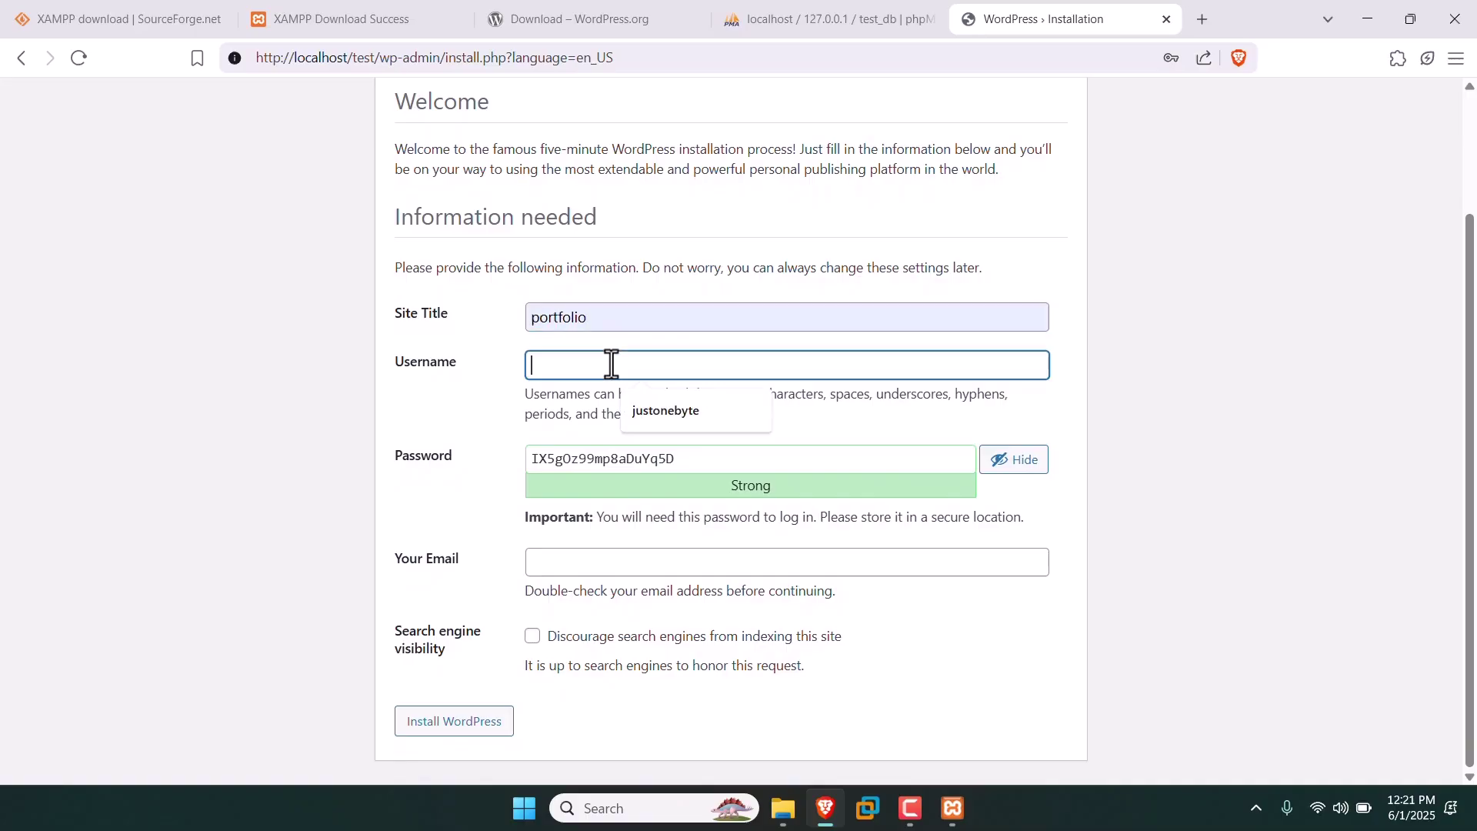
# Fill in the admin username, replace the generated password with a short one, and confirm the weak password.
pyautogui.click(654, 412)
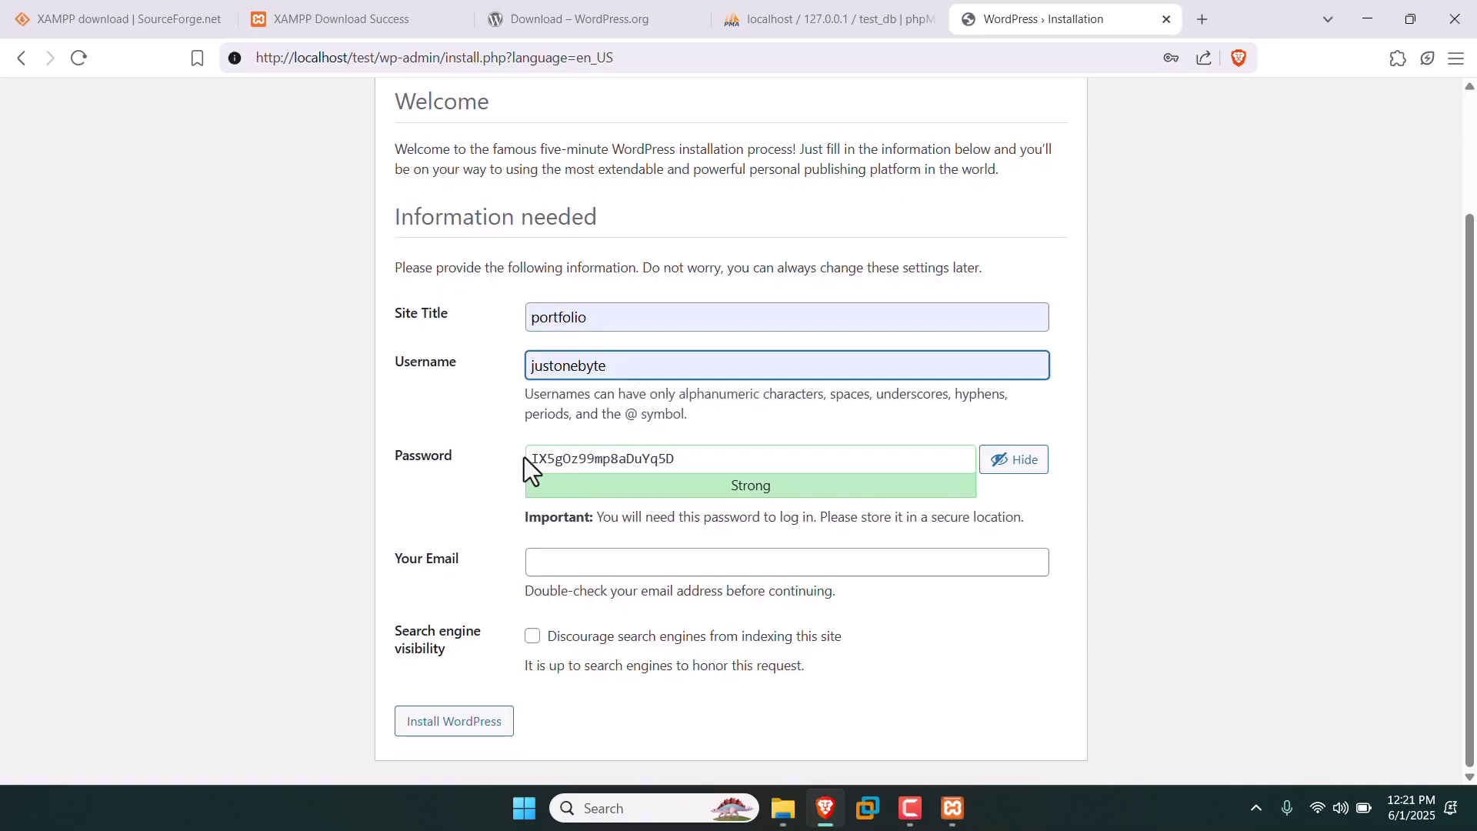
pyautogui.moveTo(671, 458); pyautogui.dragTo(435, 454)
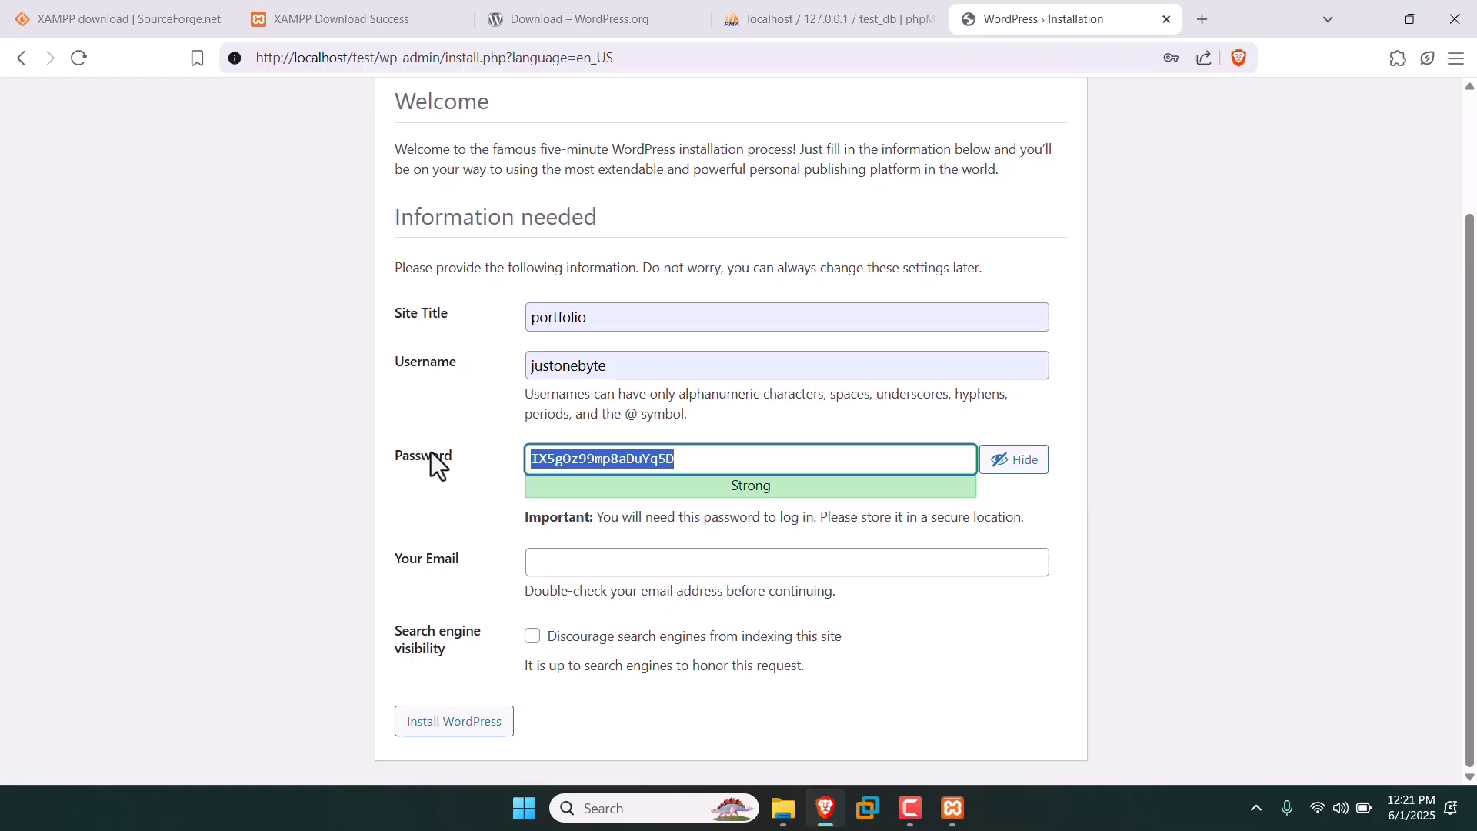
pyautogui.press('BackSpace')
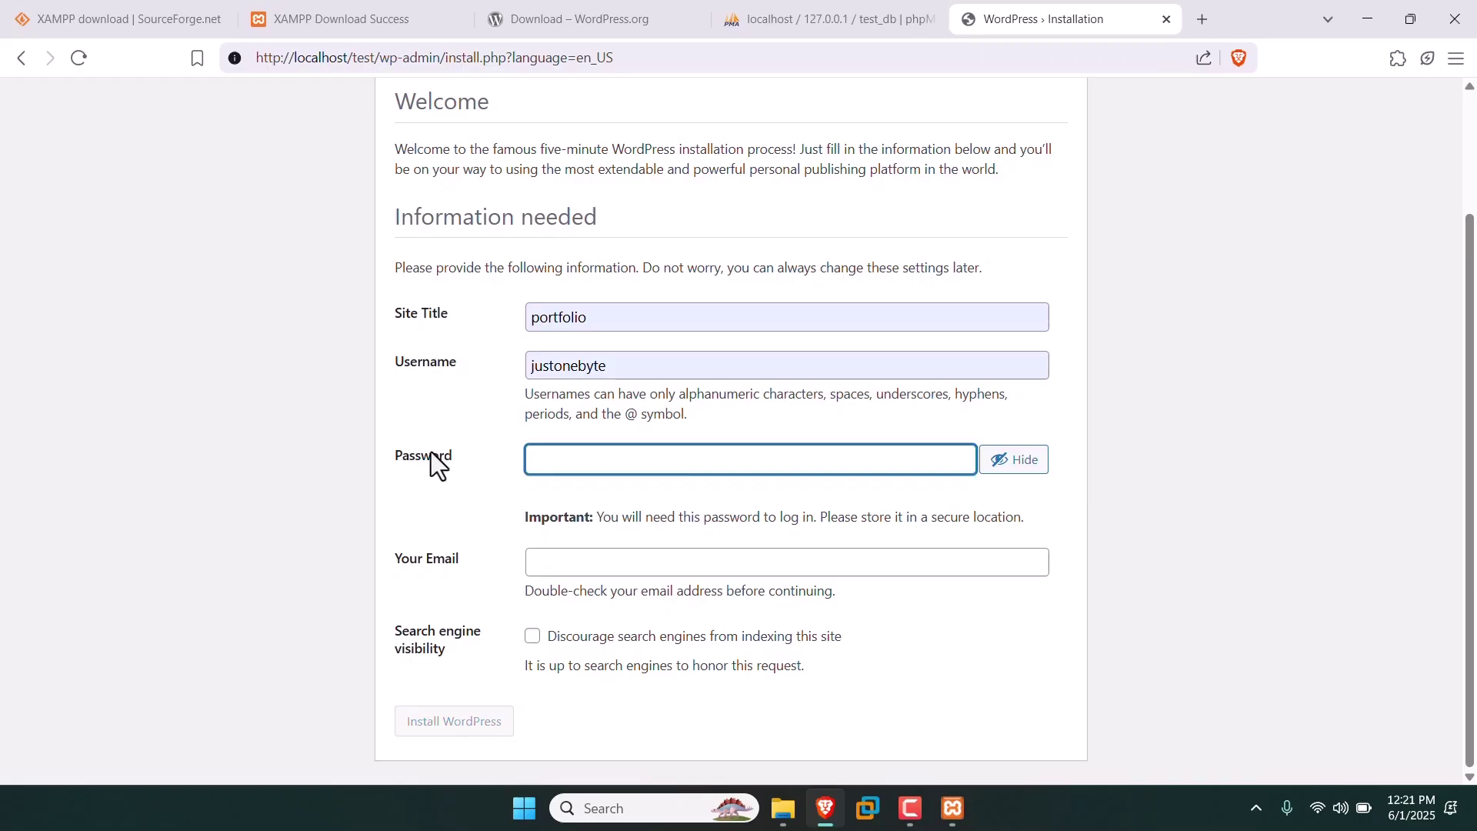
pyautogui.write('test')
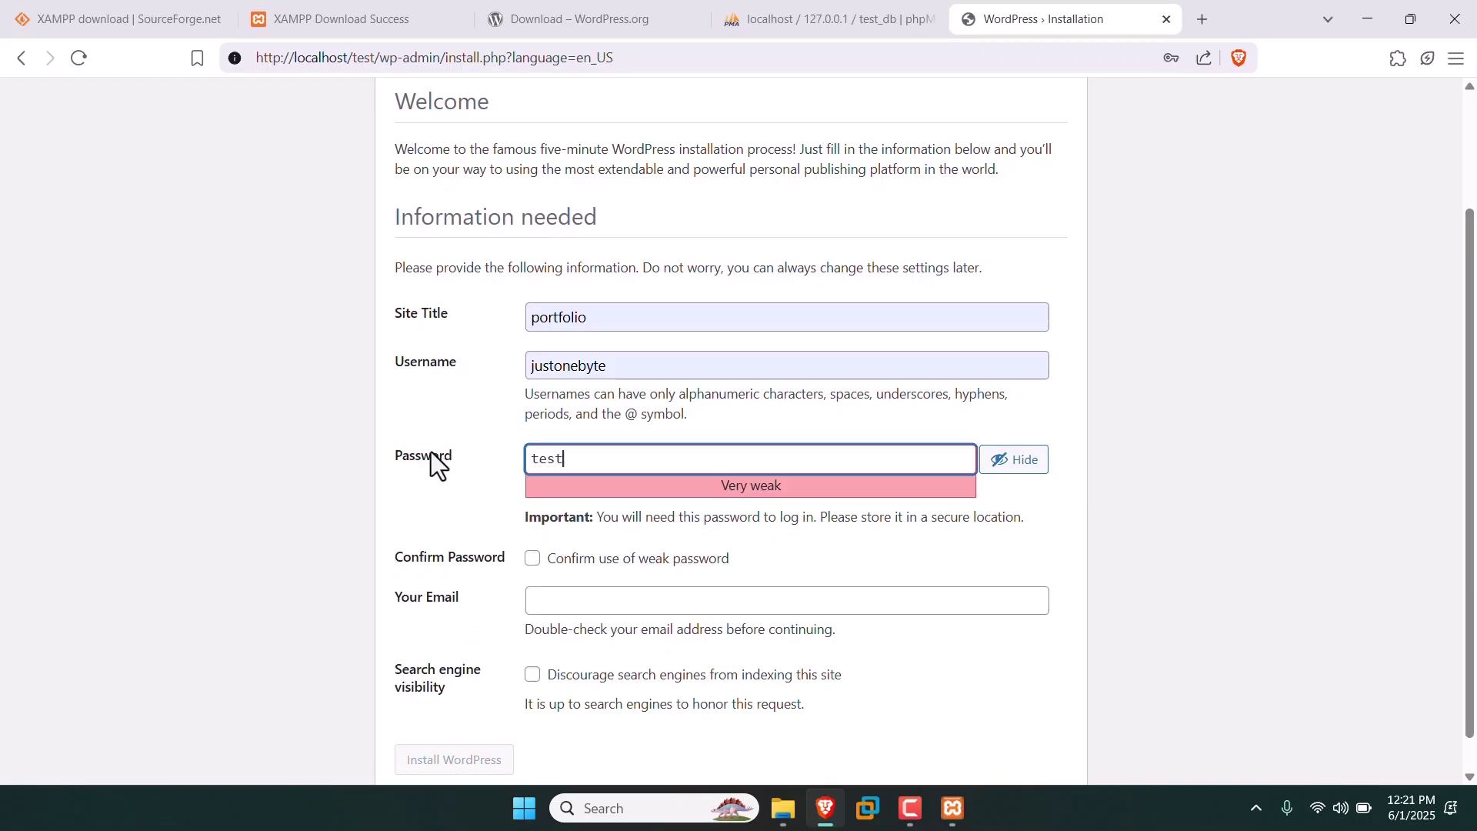
pyautogui.click(531, 559)
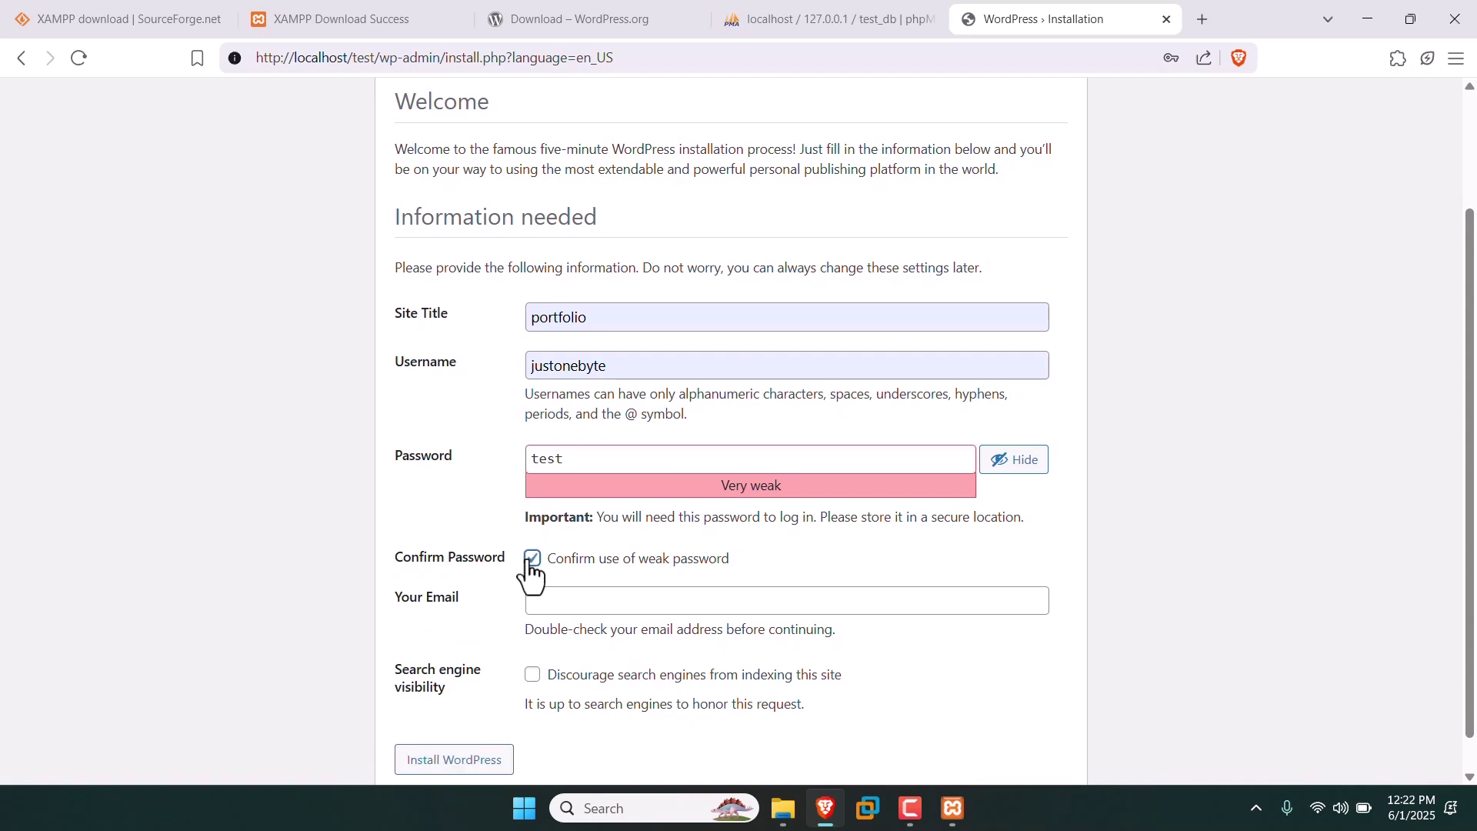
# Enter the admin's e-mail address in the Your Email field.
pyautogui.scroll(-1, 509, 569)
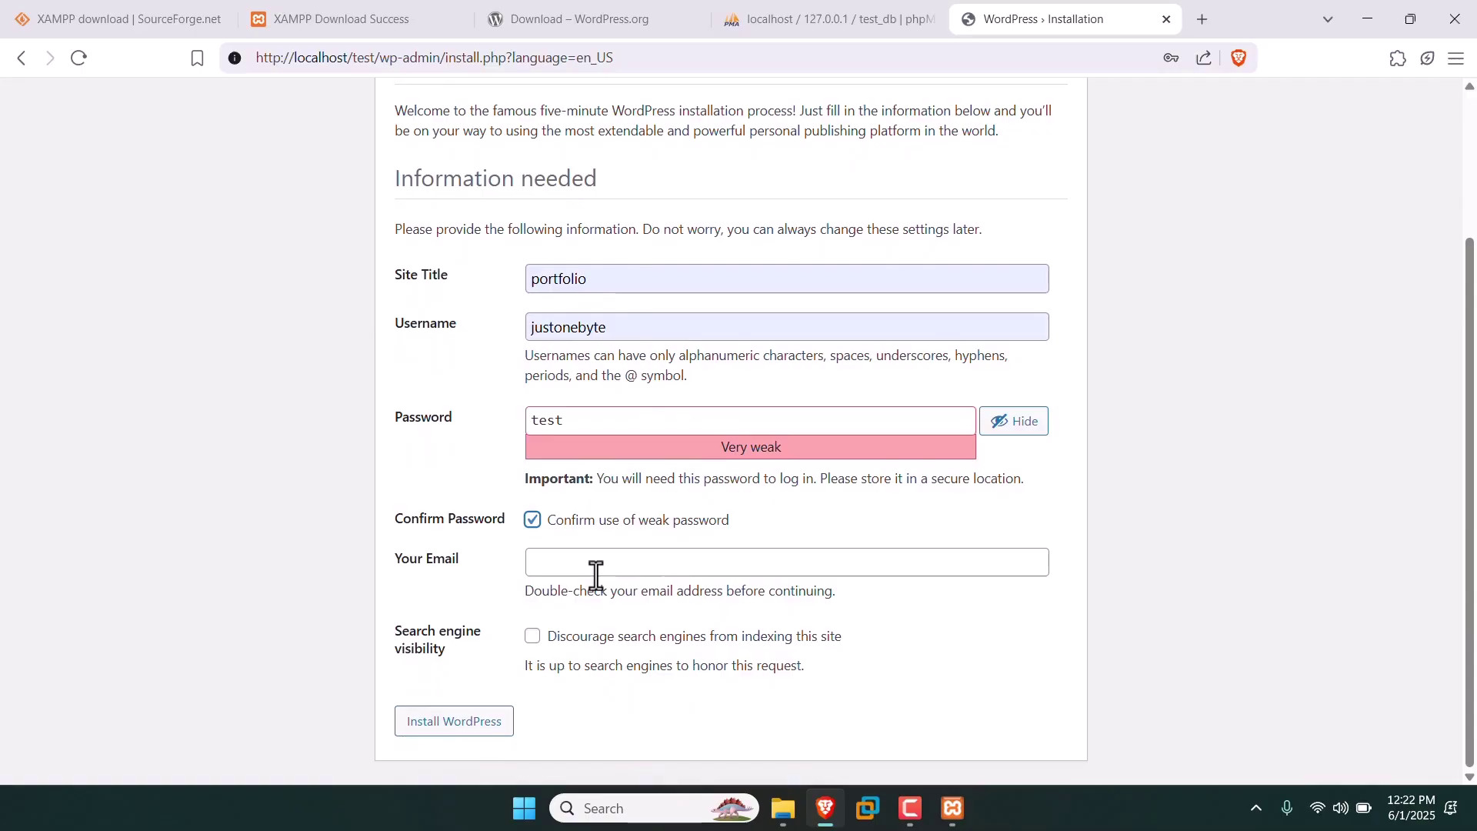
pyautogui.click(597, 570)
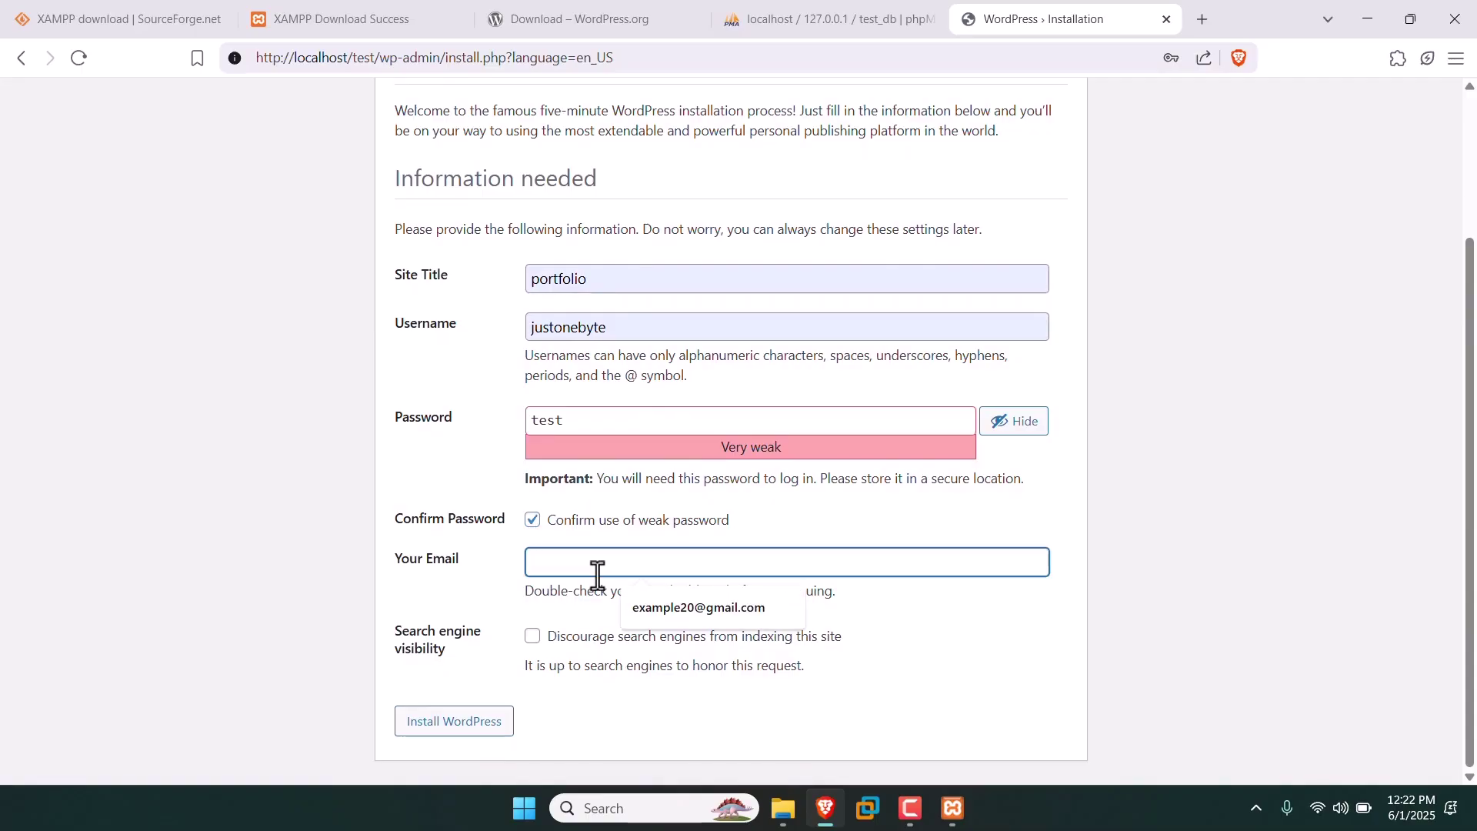
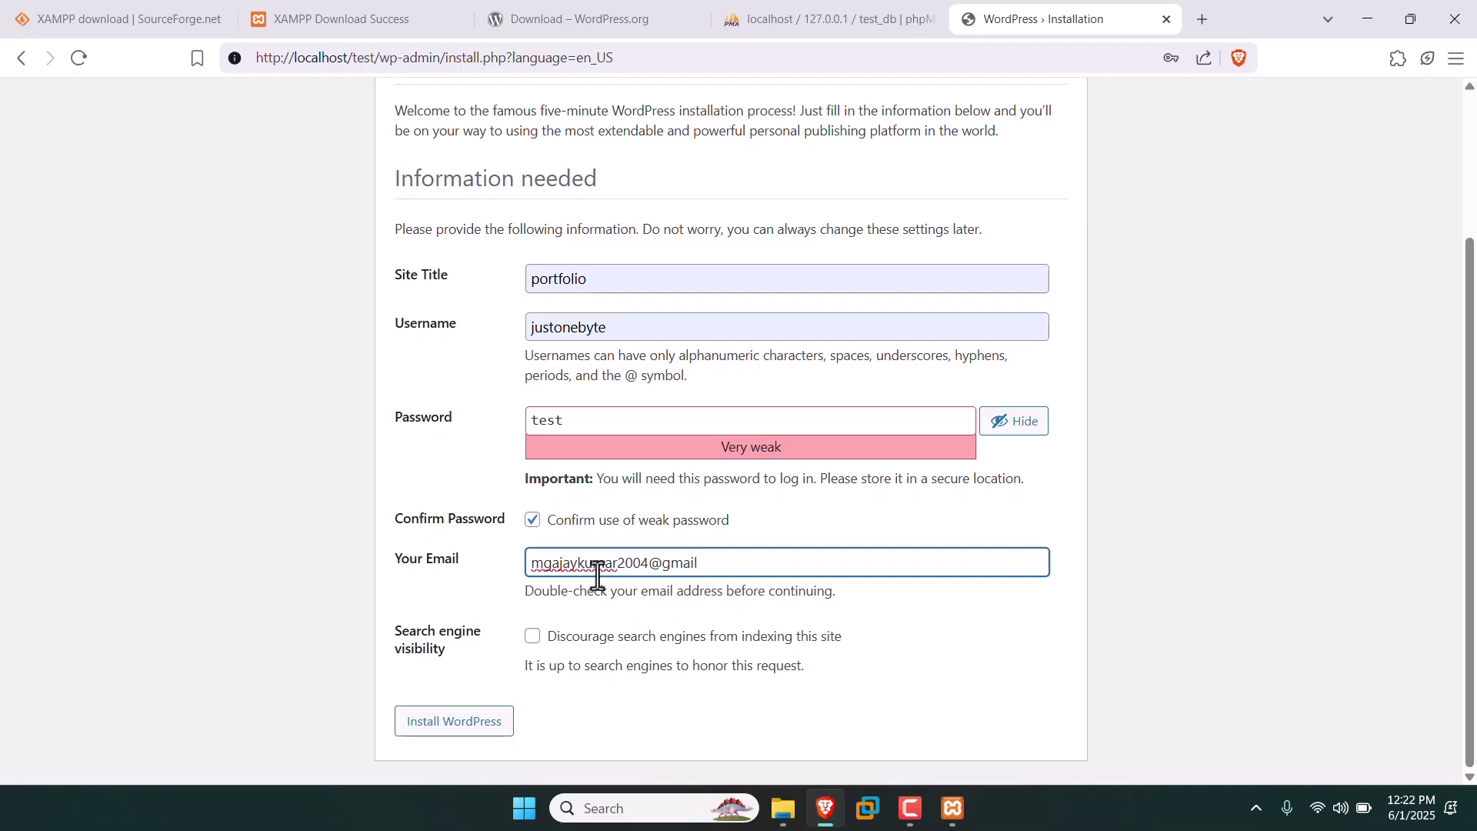
# Install WordPress, save the new login in Brave, and go to the login page.
pyautogui.click(454, 721)
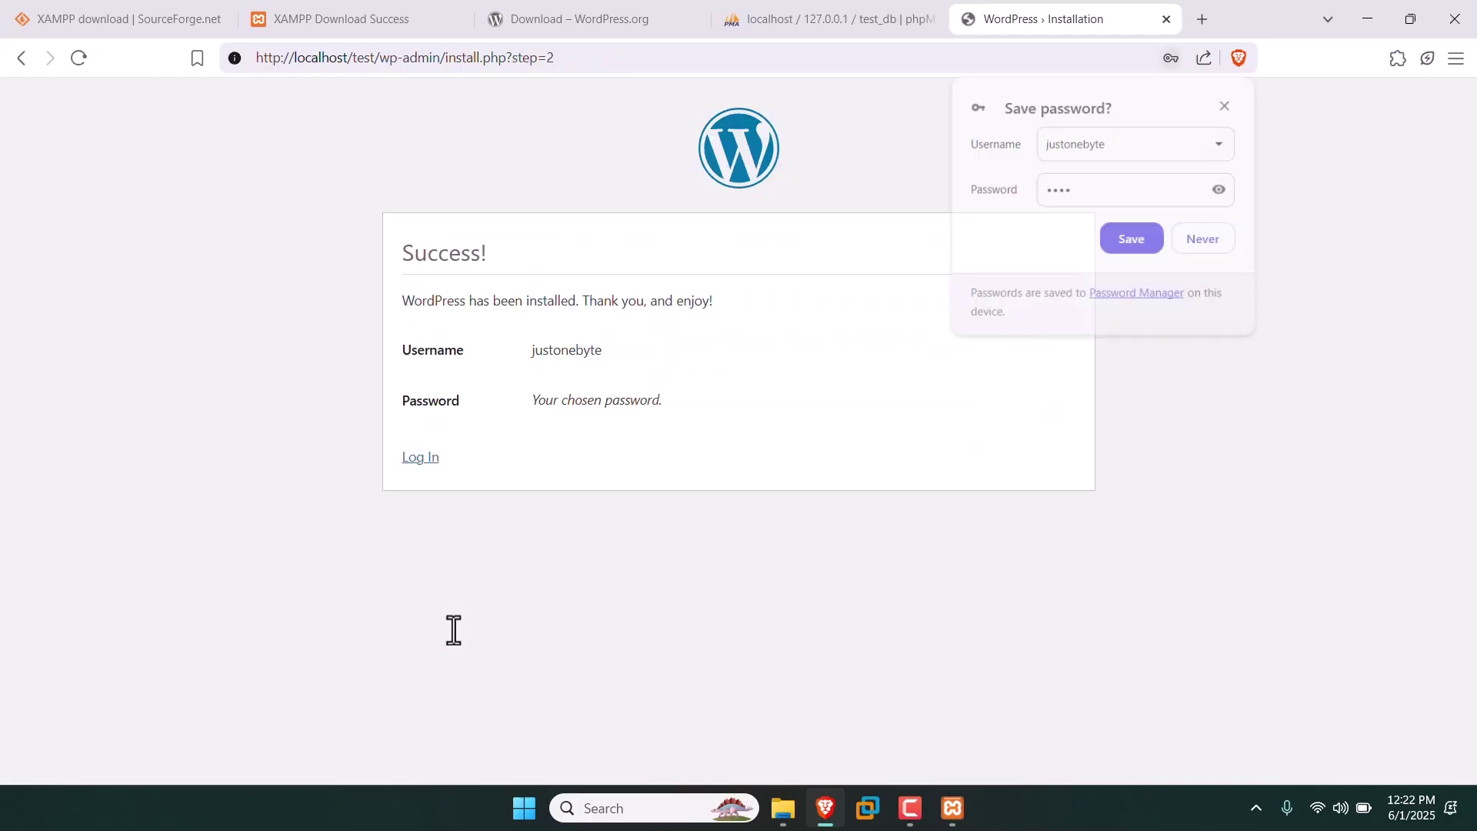
pyautogui.click(1122, 239)
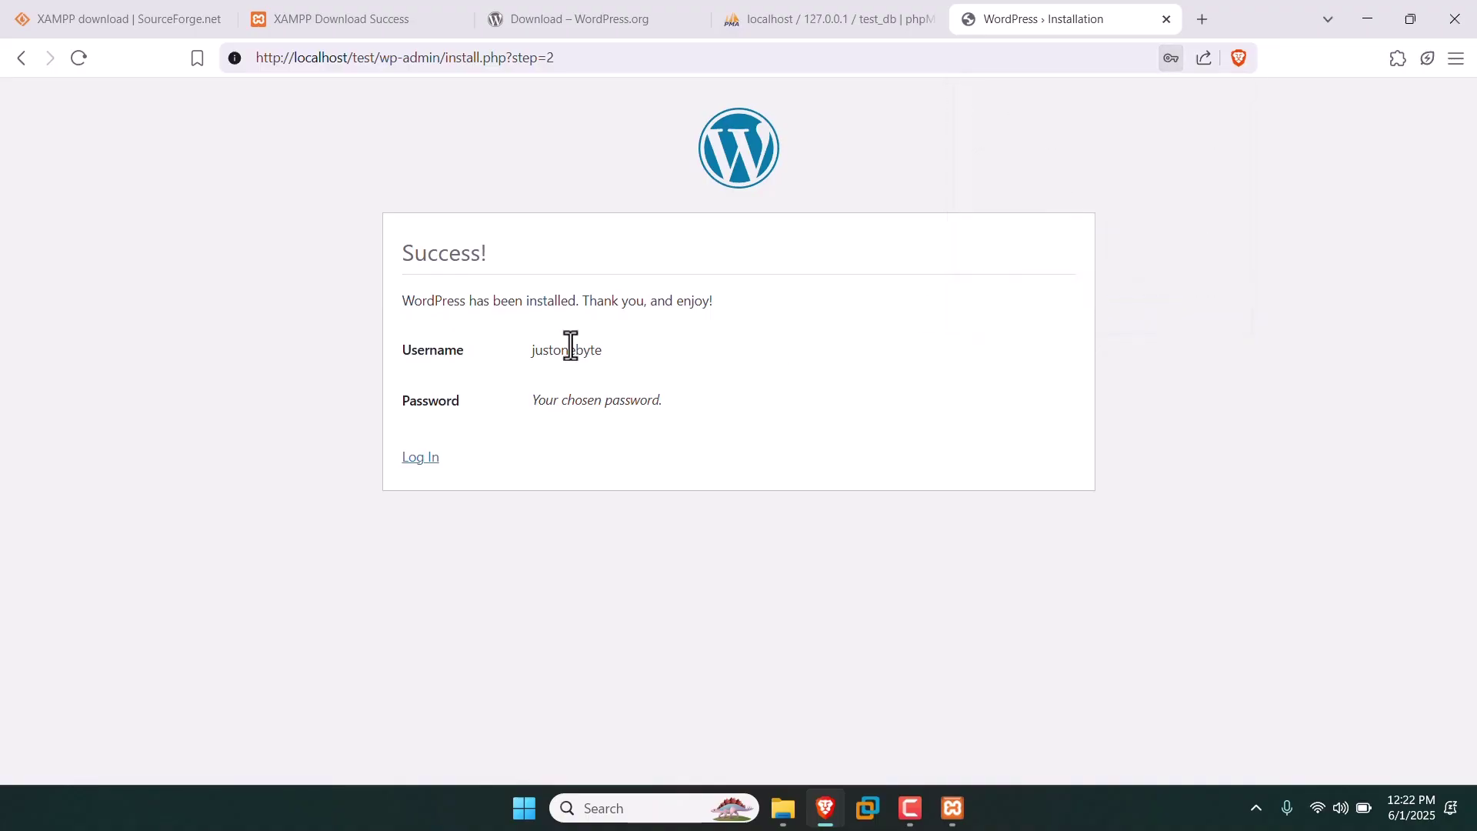
pyautogui.click(416, 462)
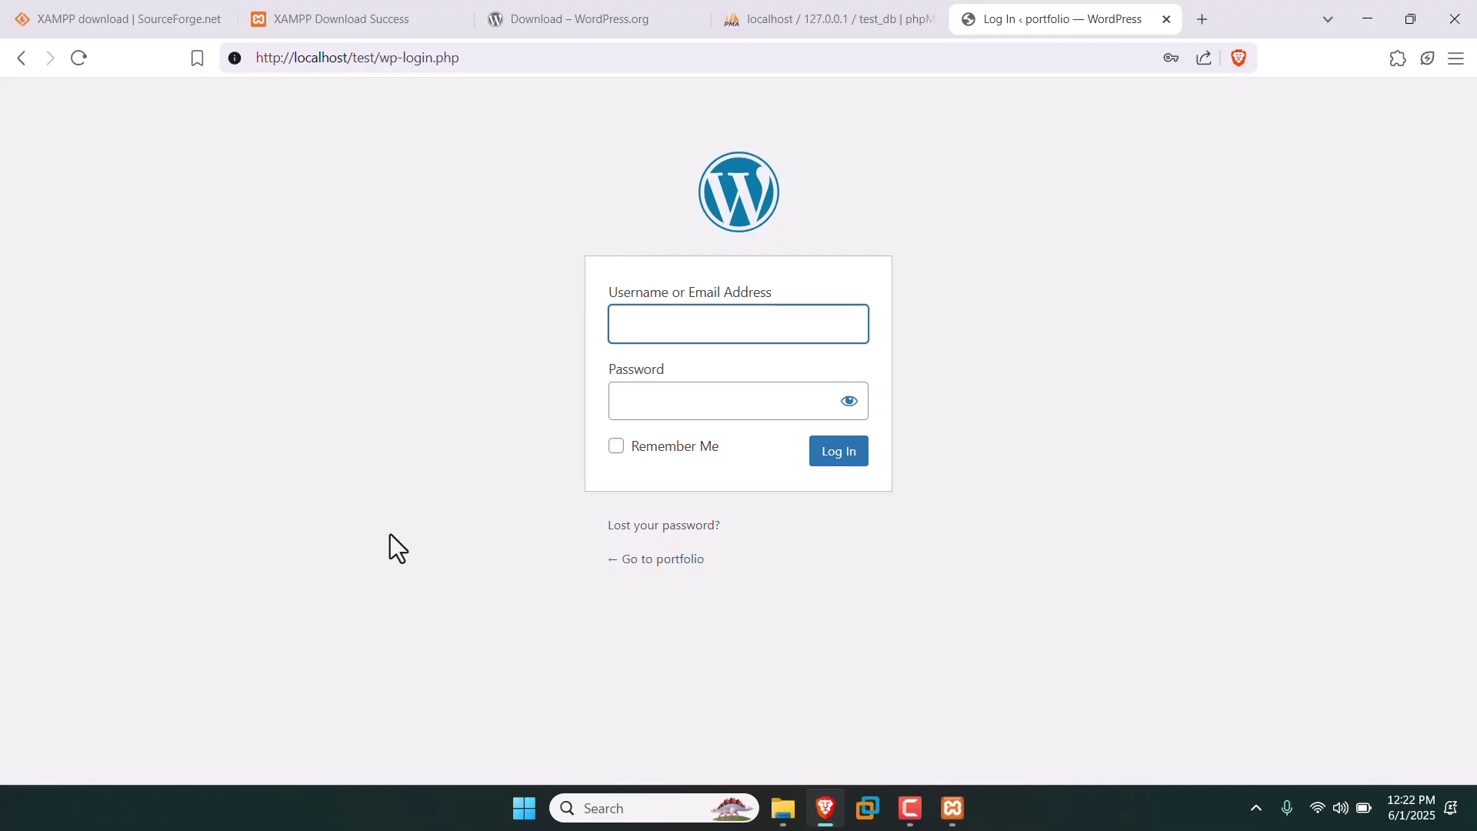
# Log in as admin using the saved credentials with Remember Me, reaching localhost/test/wp-admin.
pyautogui.click(696, 341)
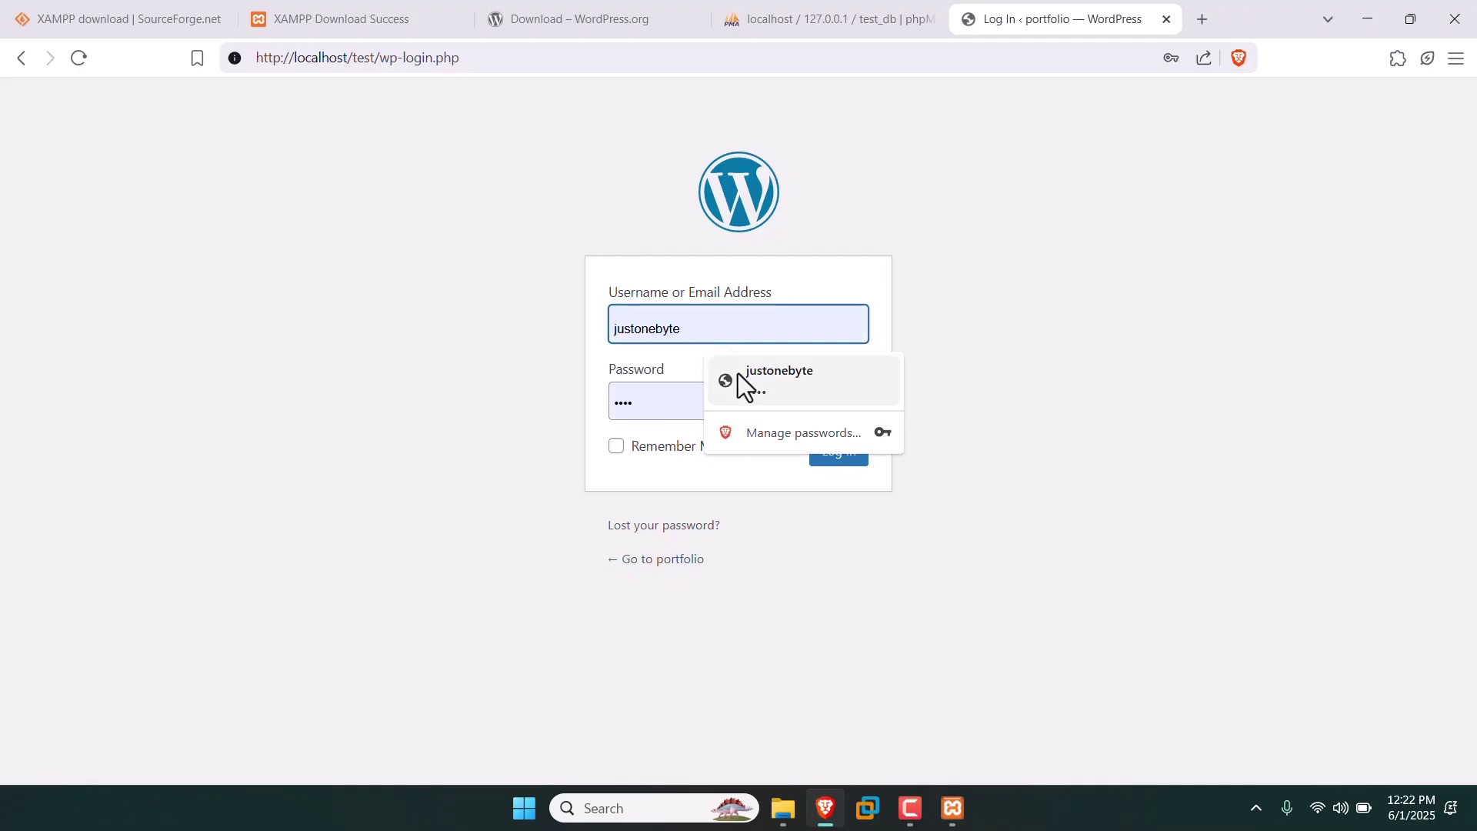
pyautogui.click(737, 373)
pyautogui.click(615, 446)
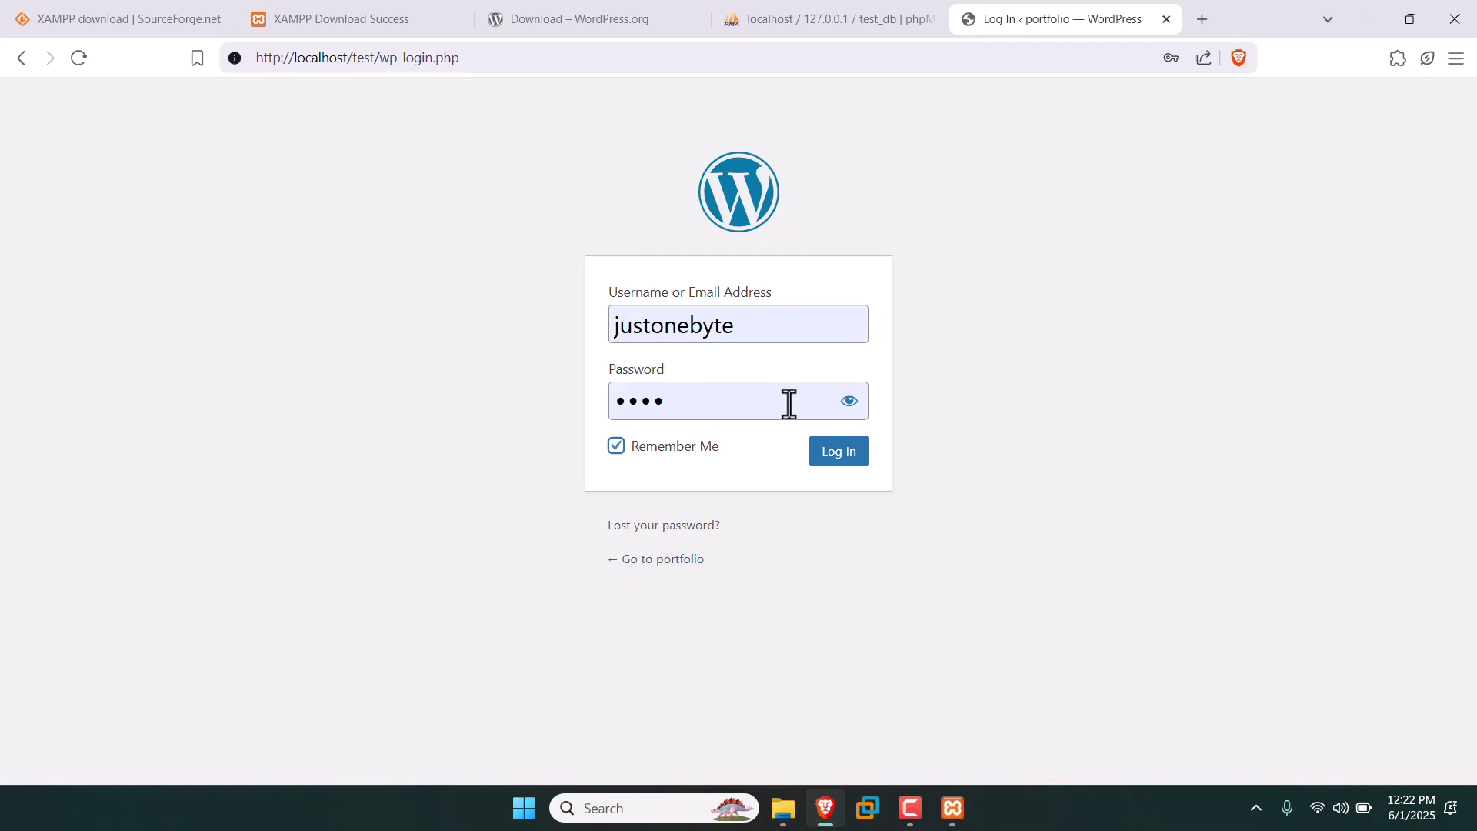
pyautogui.click(849, 403)
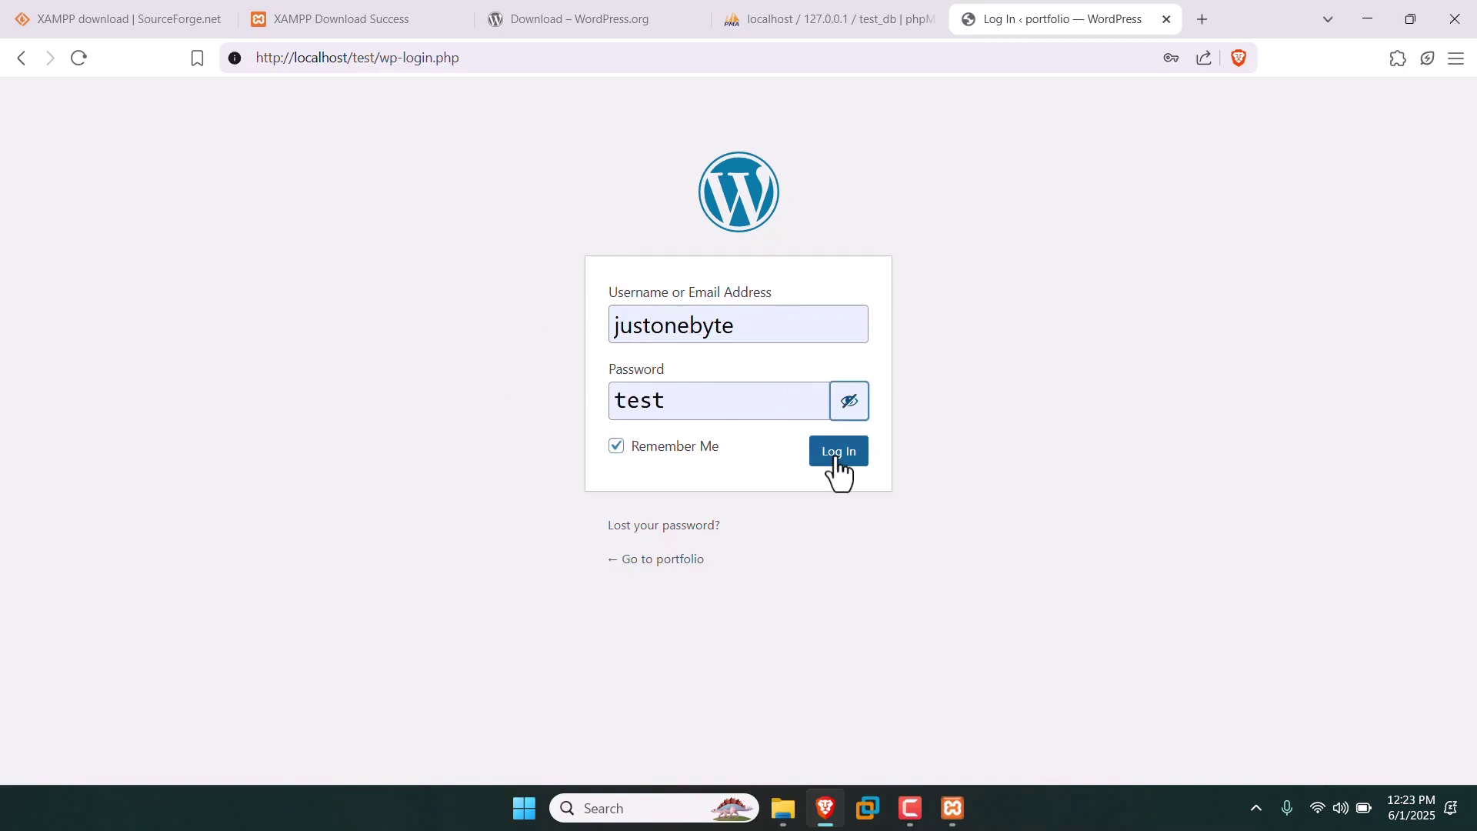
pyautogui.click(825, 460)
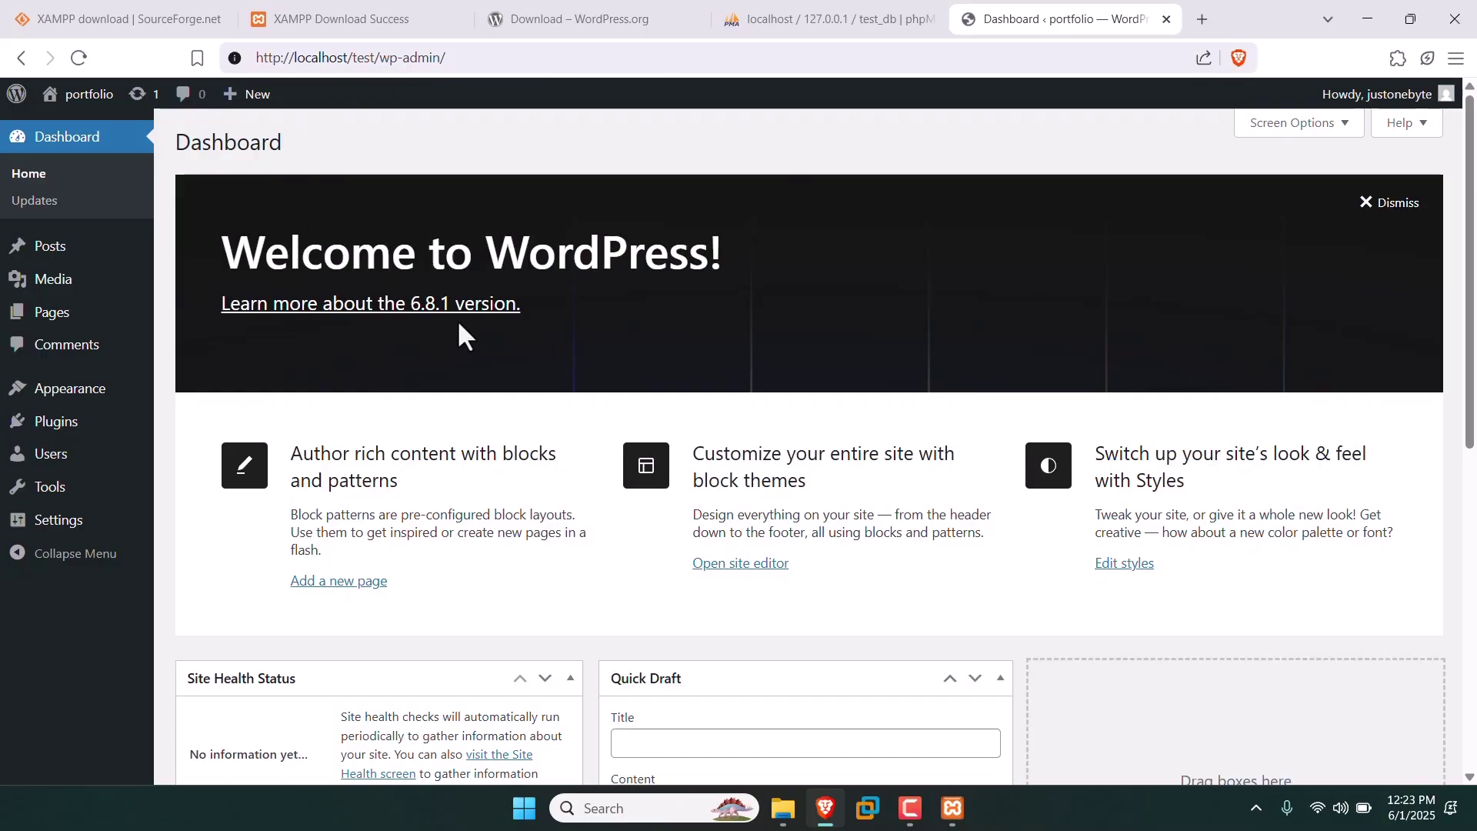
pyautogui.moveTo(288, 55); pyautogui.dragTo(400, 51)
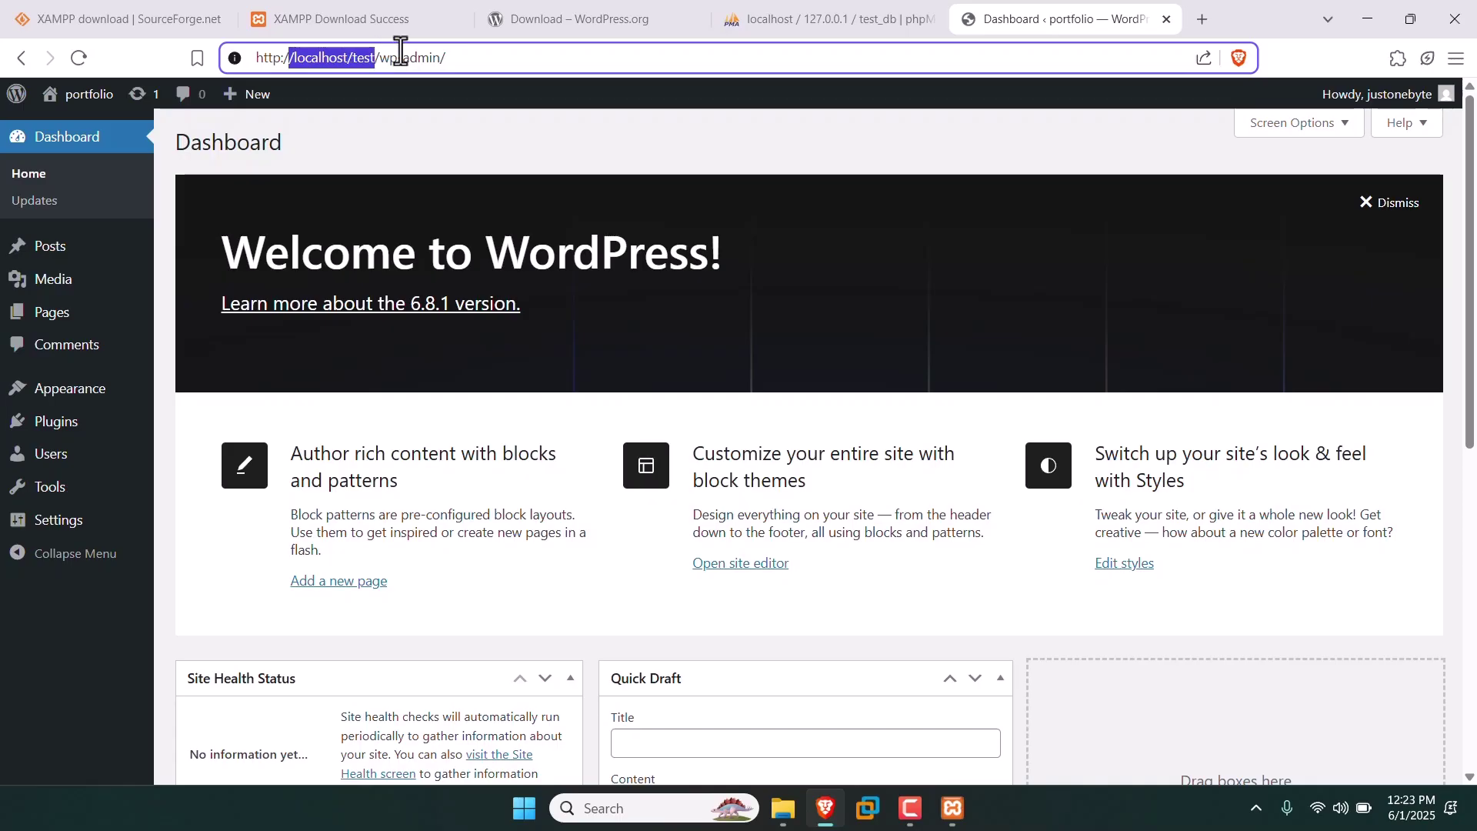
pyautogui.moveTo(518, 56); pyautogui.dragTo(356, 59)
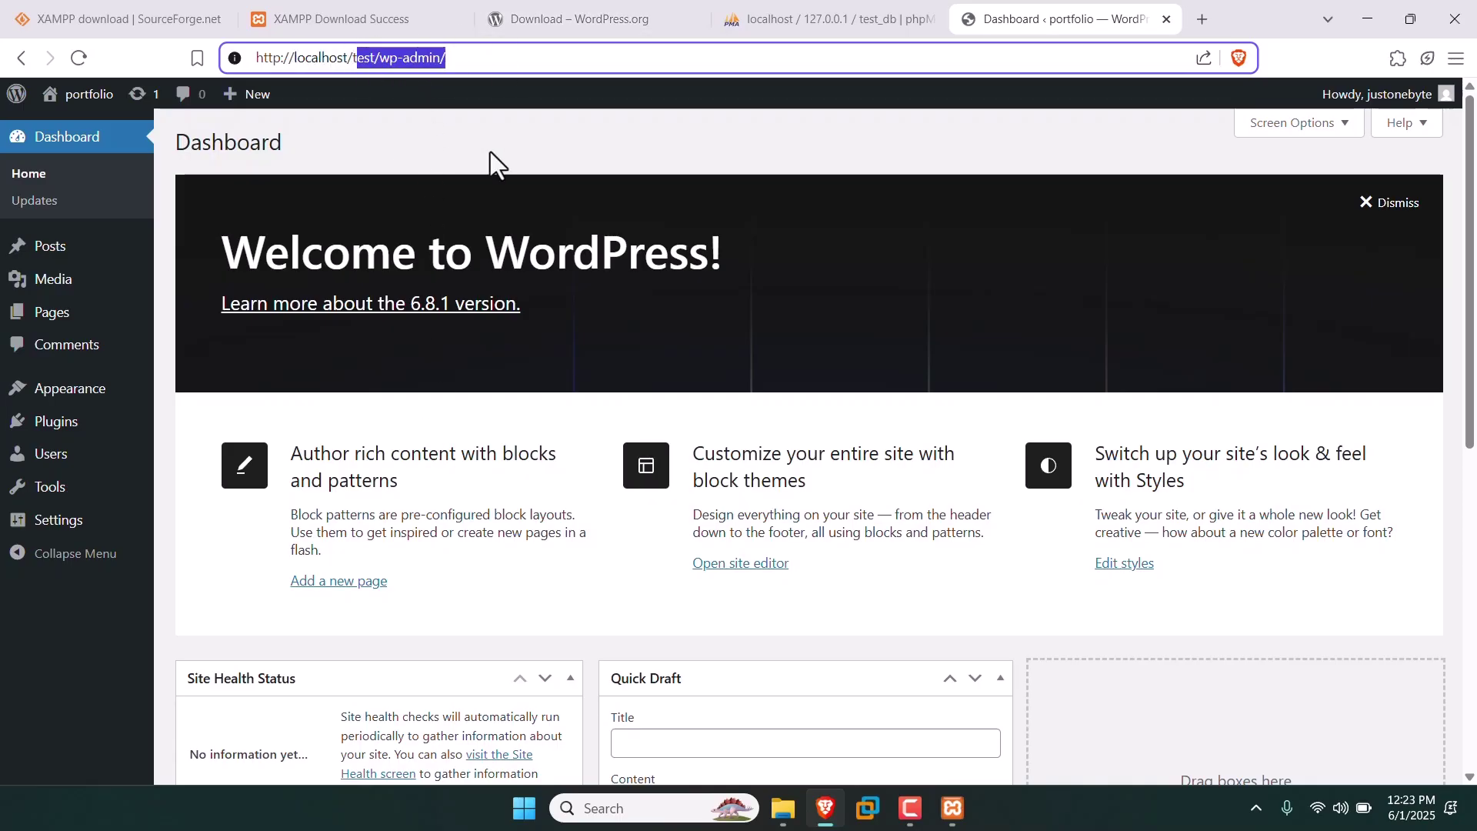
pyautogui.click(577, 309)
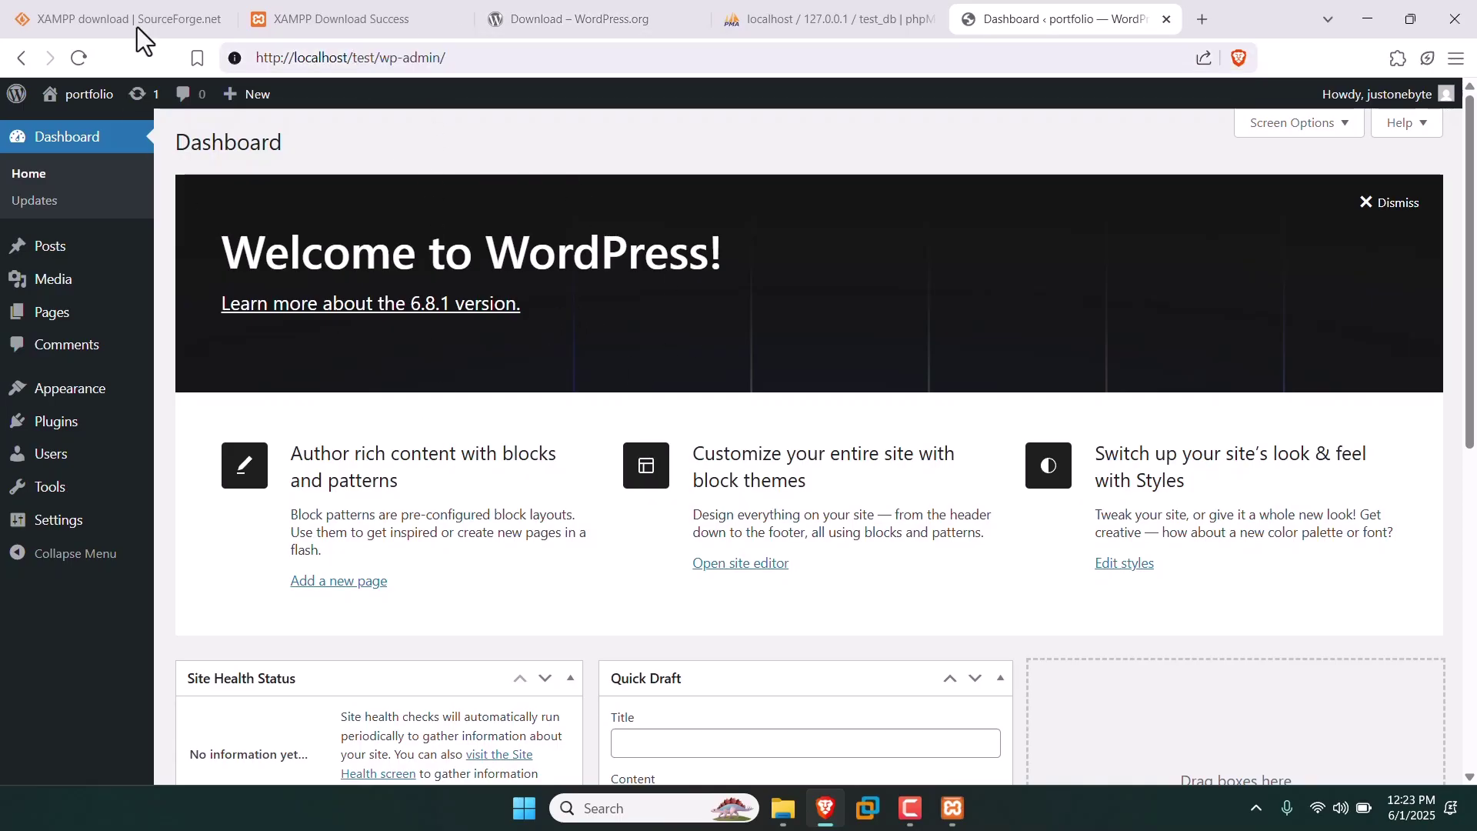